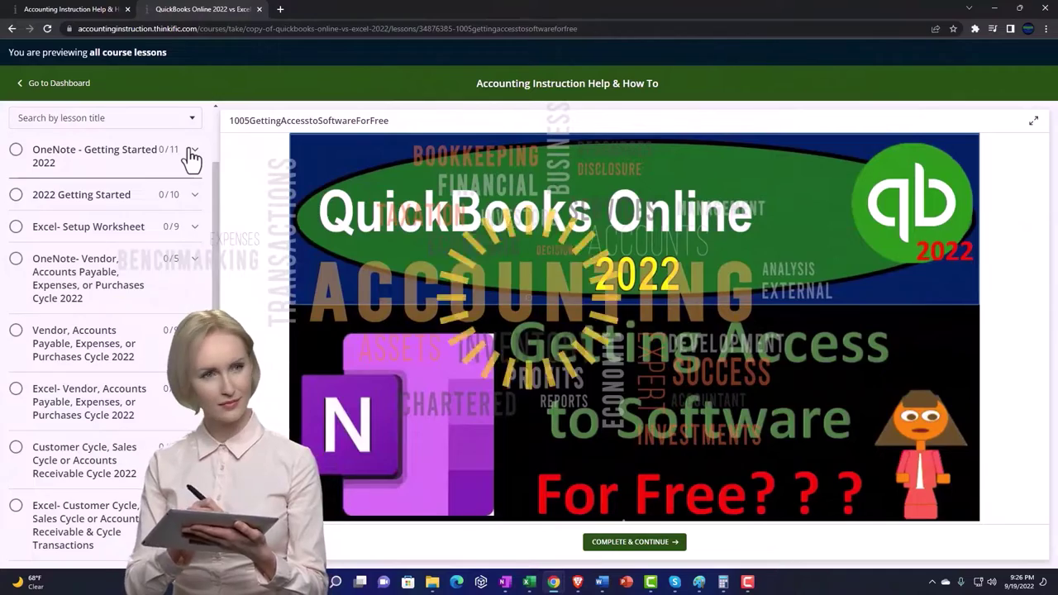
pyautogui.click(191, 156)
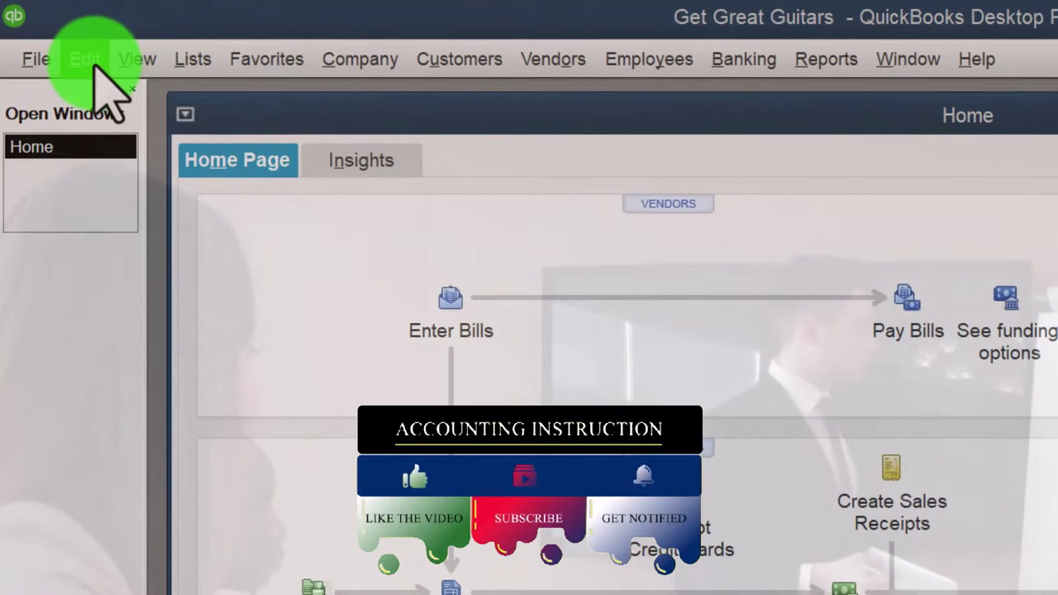
# Review the personal Checking and Desktop View preferences, then close the preferences without changing anything
pyautogui.click(87, 61)
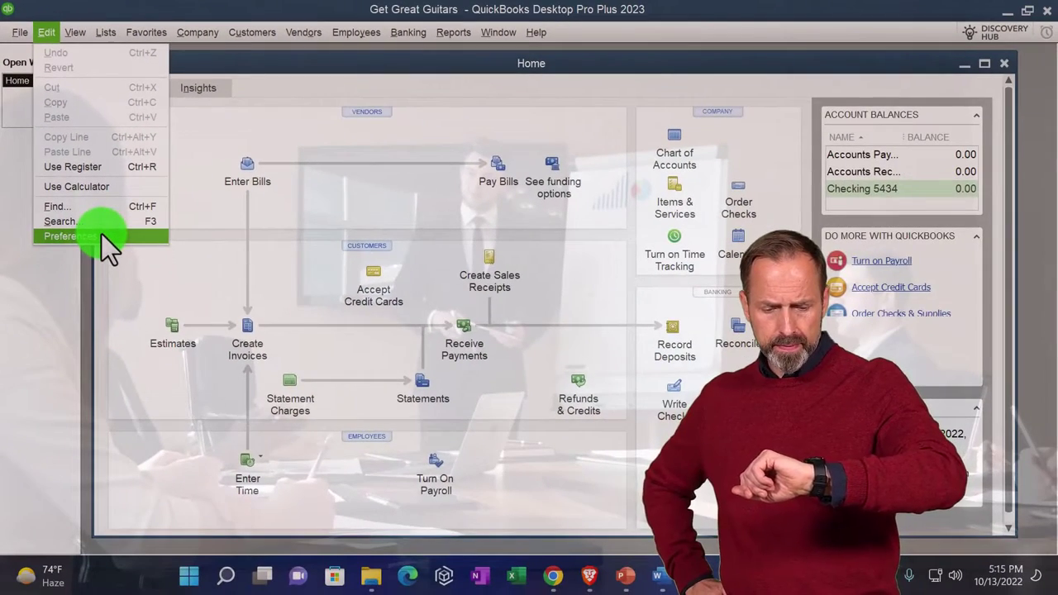
pyautogui.click(101, 235)
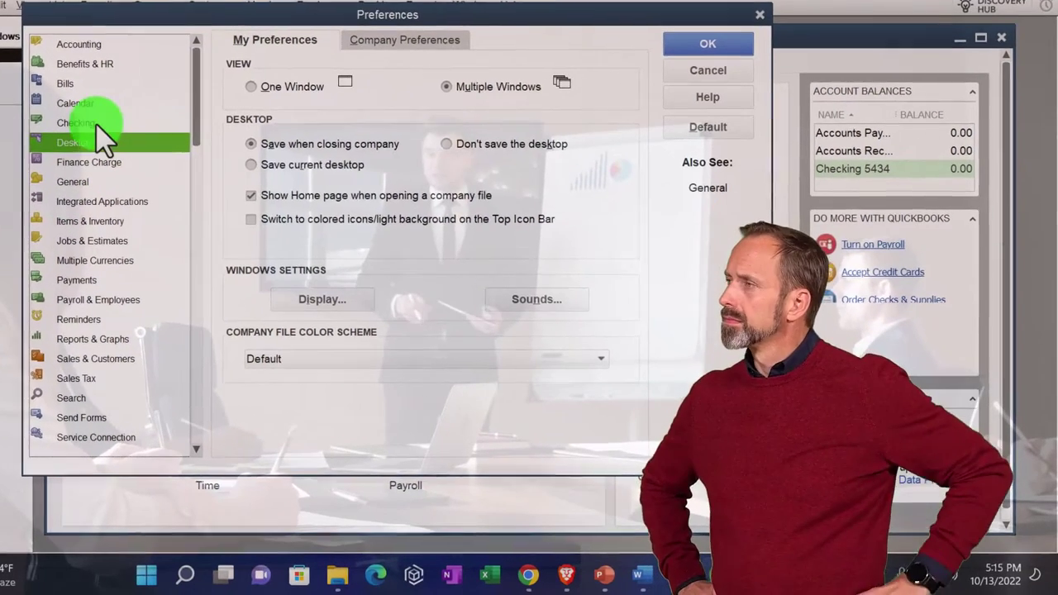
pyautogui.click(139, 145)
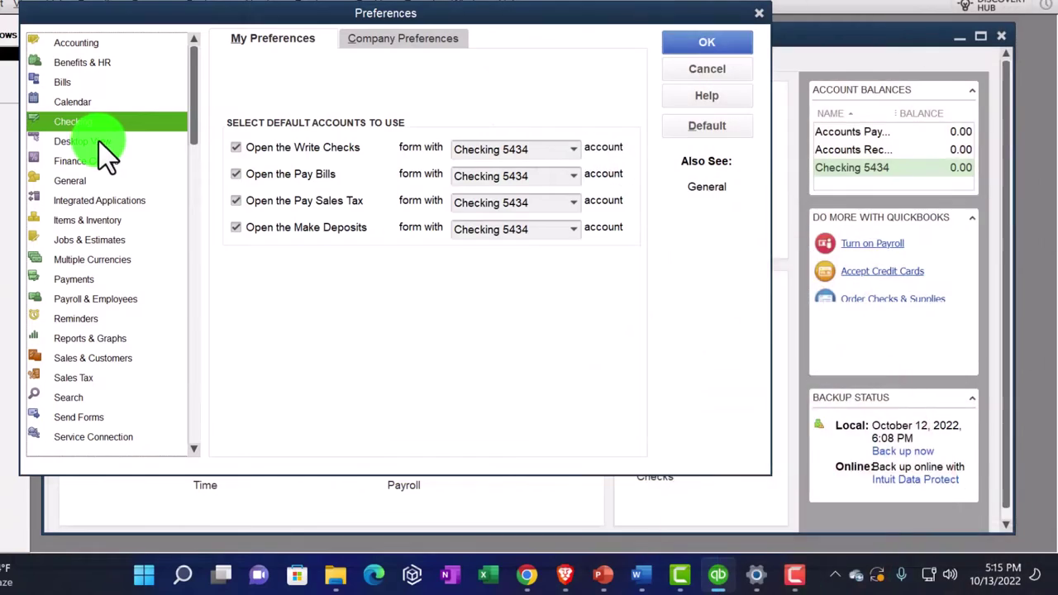
pyautogui.click(95, 142)
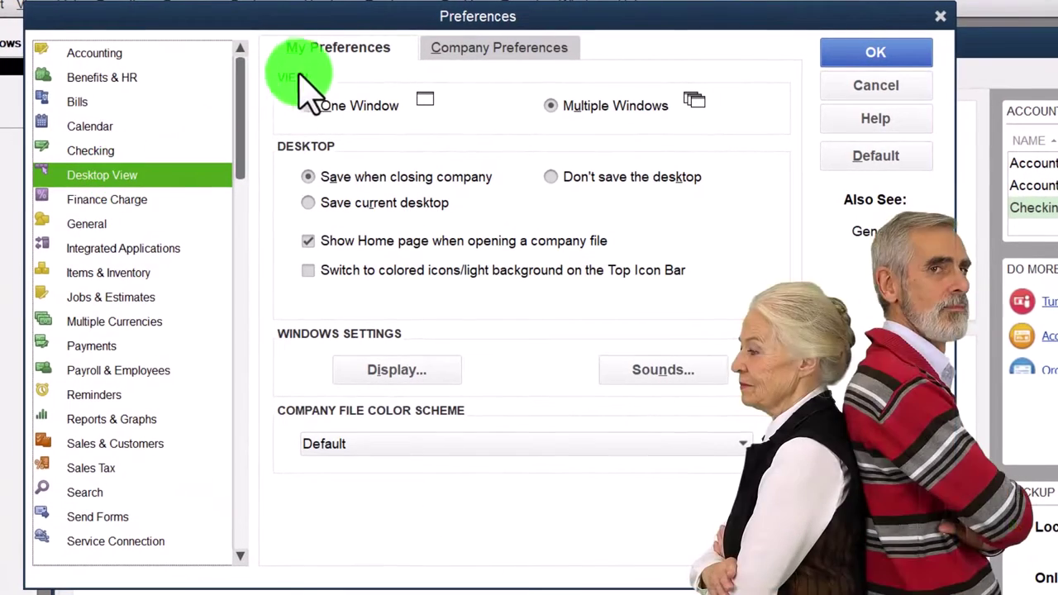
pyautogui.click(283, 50)
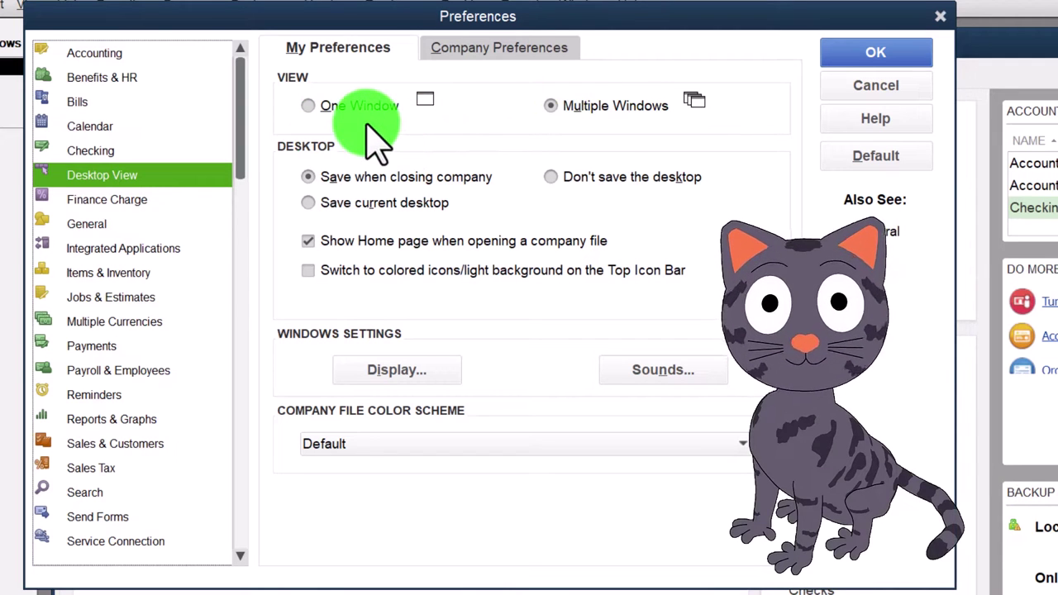
pyautogui.click(938, 16)
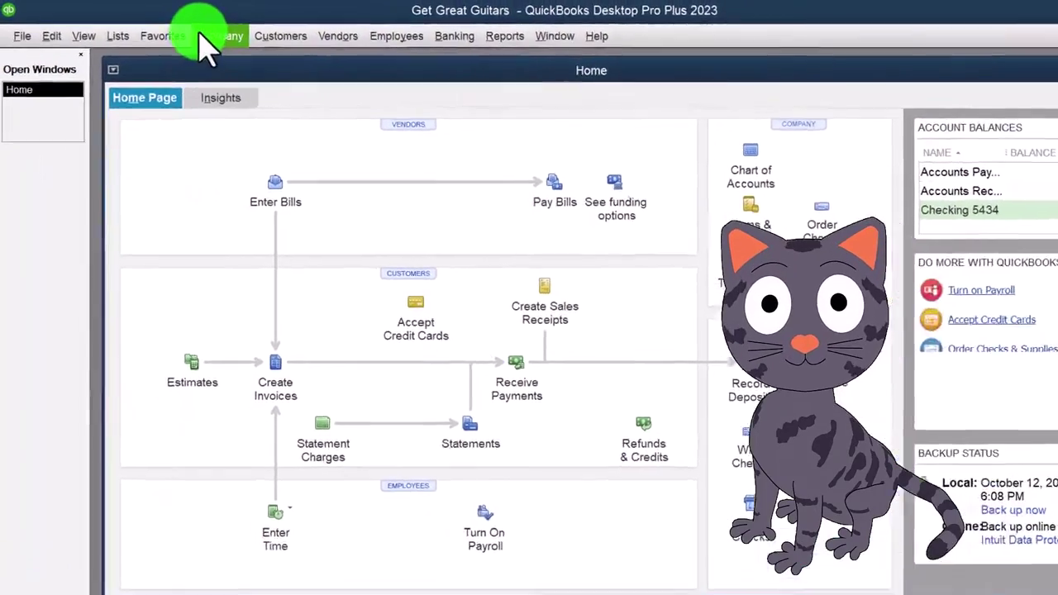
pyautogui.click(203, 33)
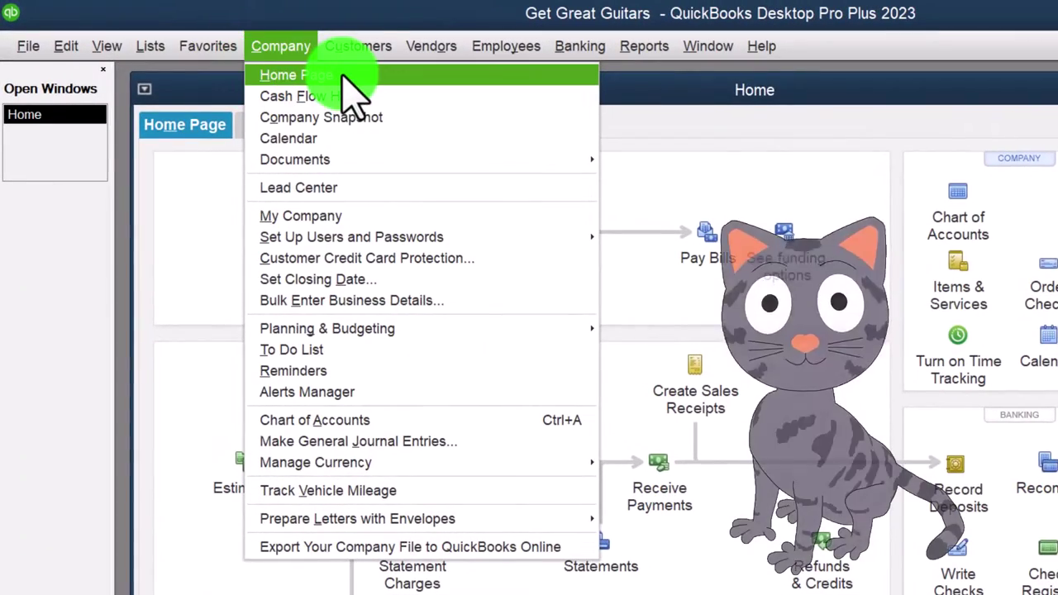
pyautogui.click(284, 45)
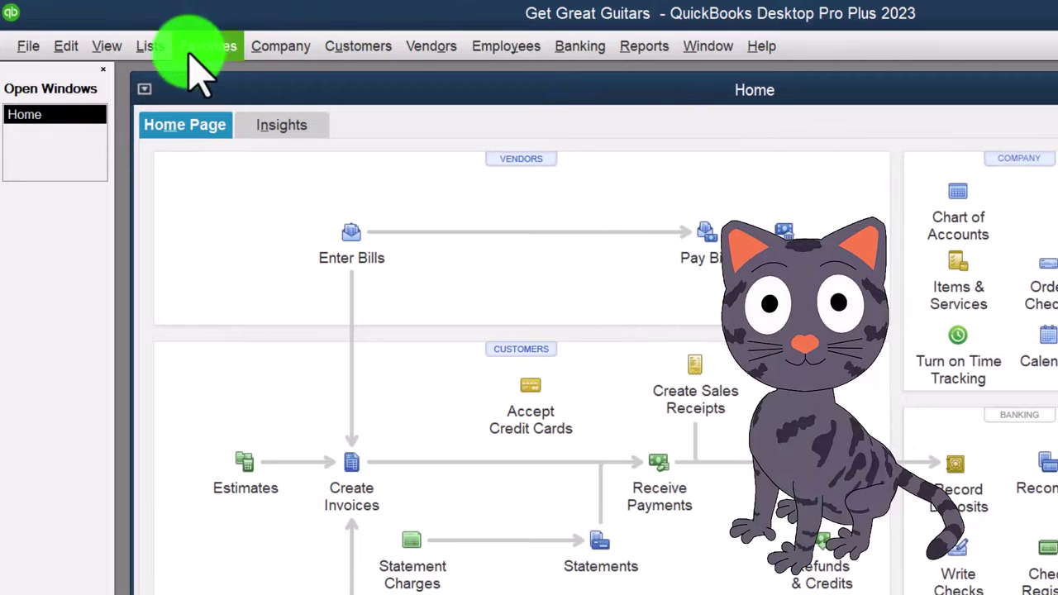
pyautogui.click(105, 43)
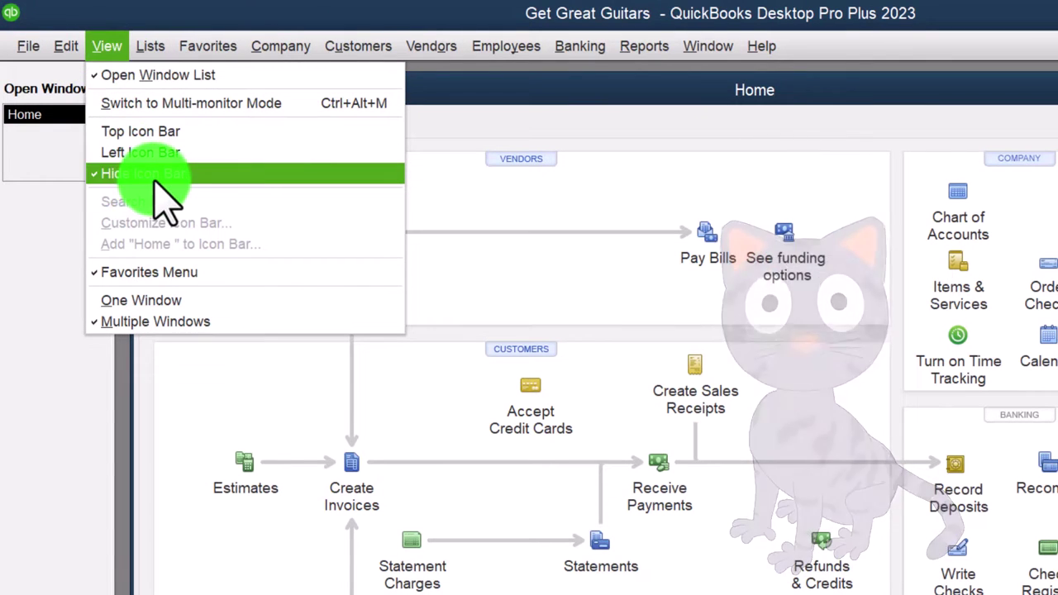
pyautogui.click(56, 217)
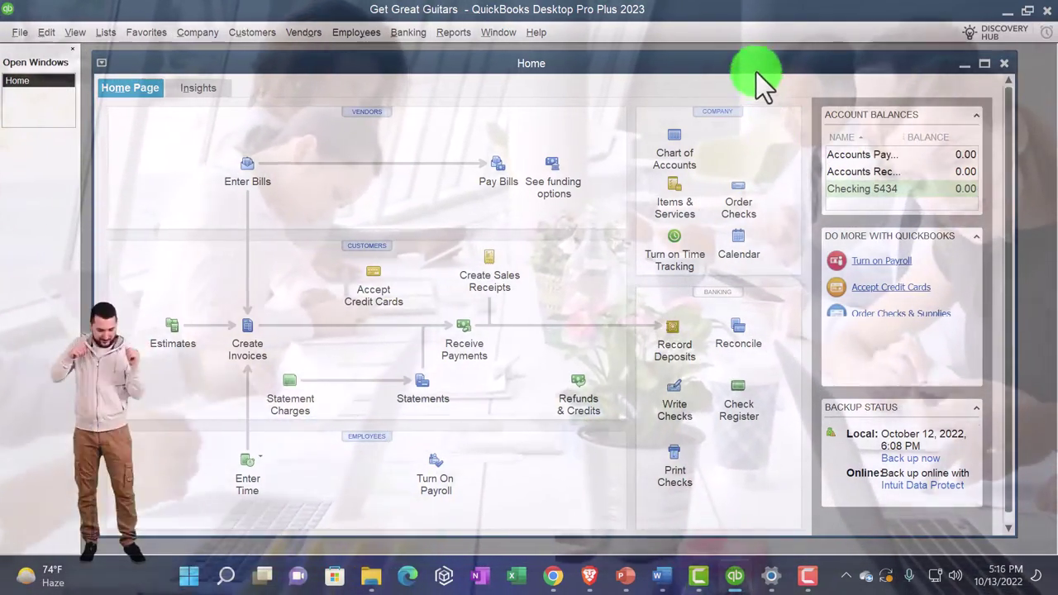
# Reposition the floating Home window within the workspace, then maximize it
pyautogui.moveTo(742, 64)
pyautogui.mouseDown()
pyautogui.moveTo(775, 81)
pyautogui.moveTo(753, 67)
pyautogui.moveTo(742, 73)
pyautogui.mouseUp()
pyautogui.moveTo(733, 11); pyautogui.dragTo(609, 3)
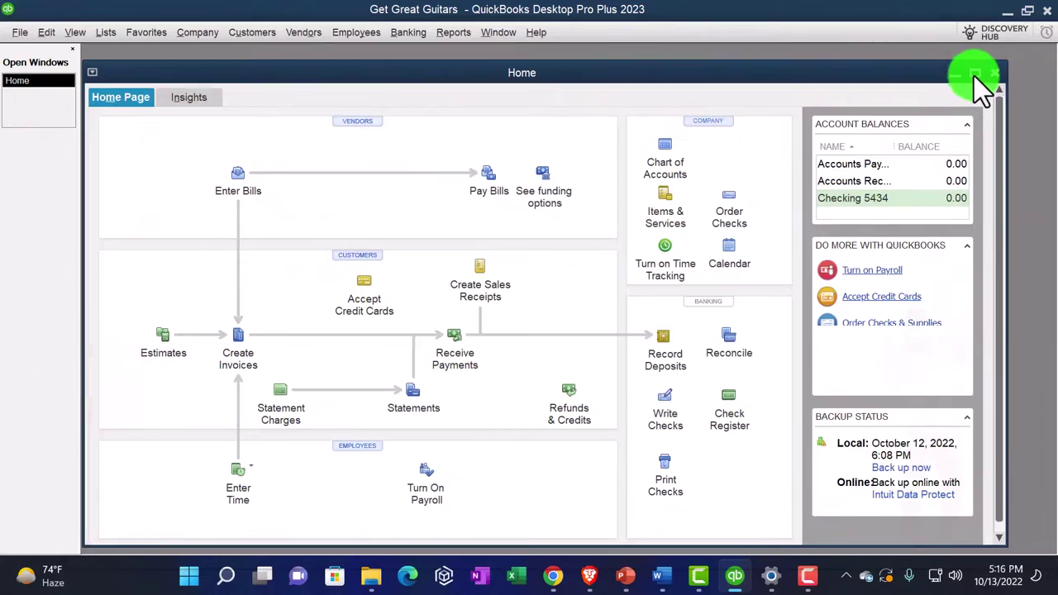
pyautogui.click(974, 76)
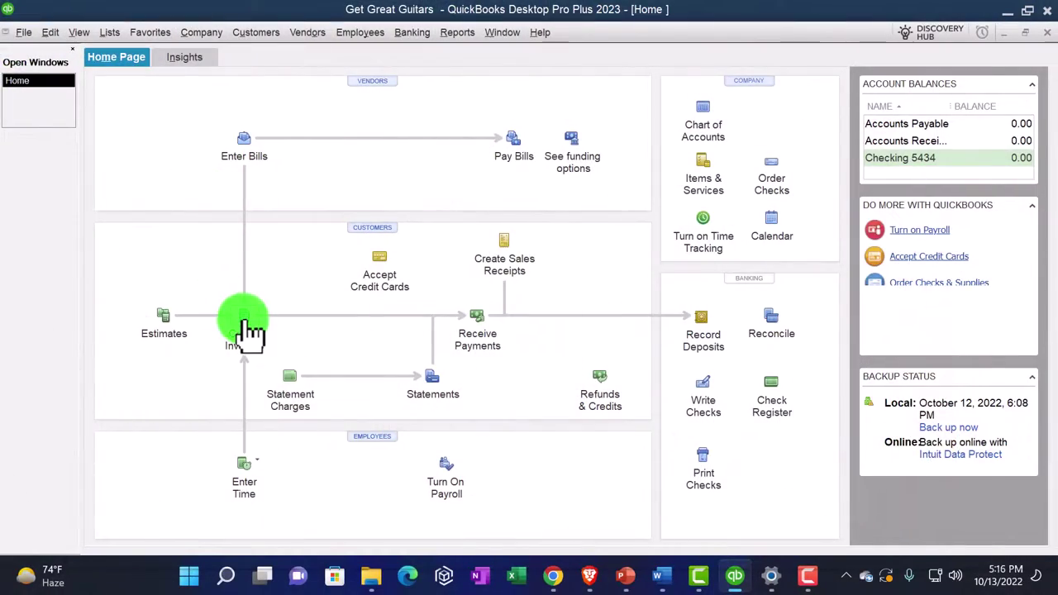
# Open the Create Invoices form and switch between it and the Home window, first maximized and then as floating windows
pyautogui.click(248, 331)
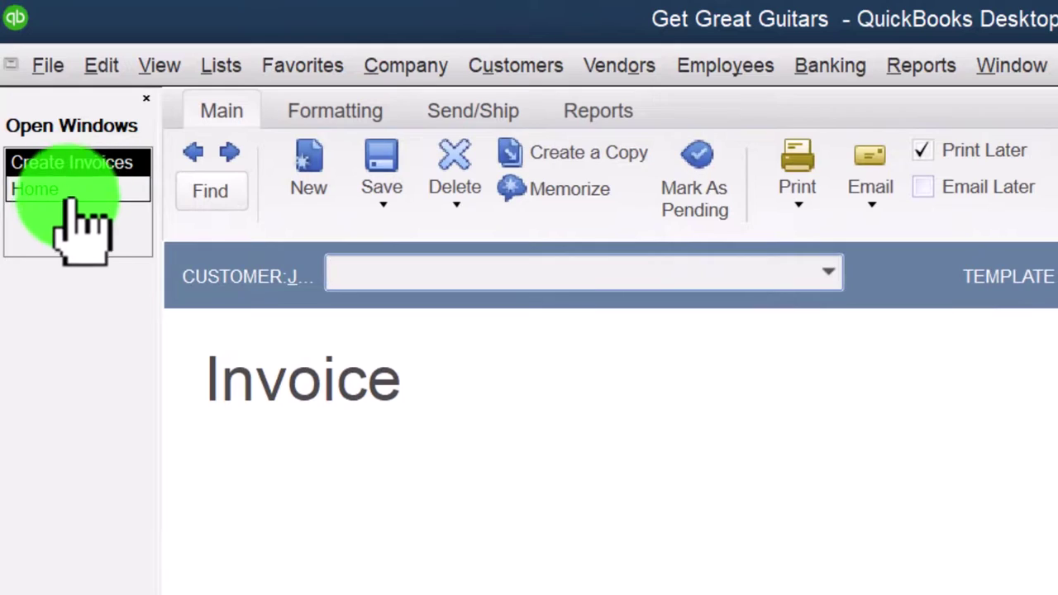
pyautogui.click(85, 188)
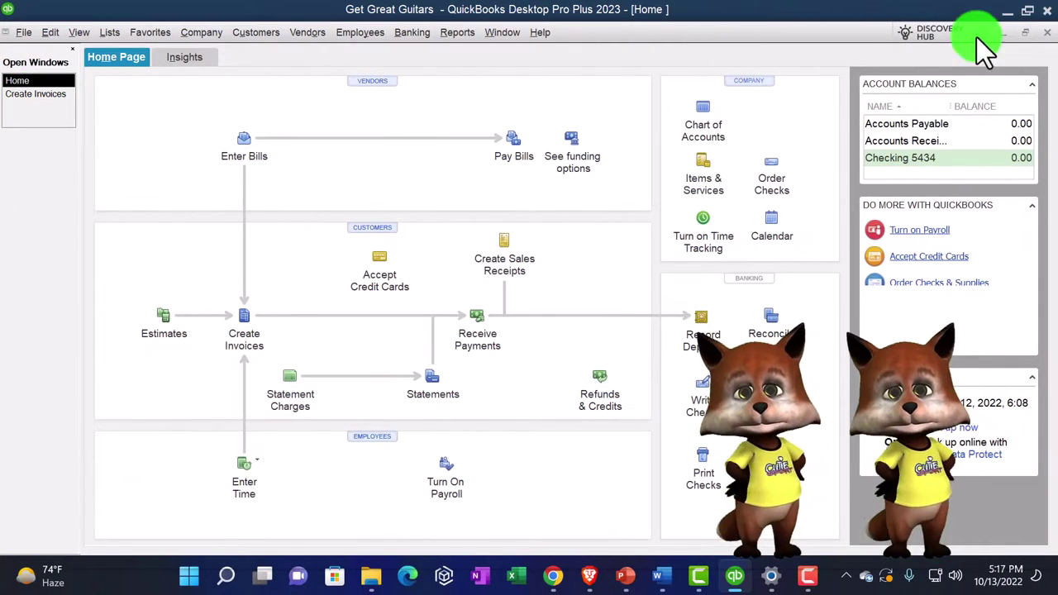
pyautogui.click(1027, 33)
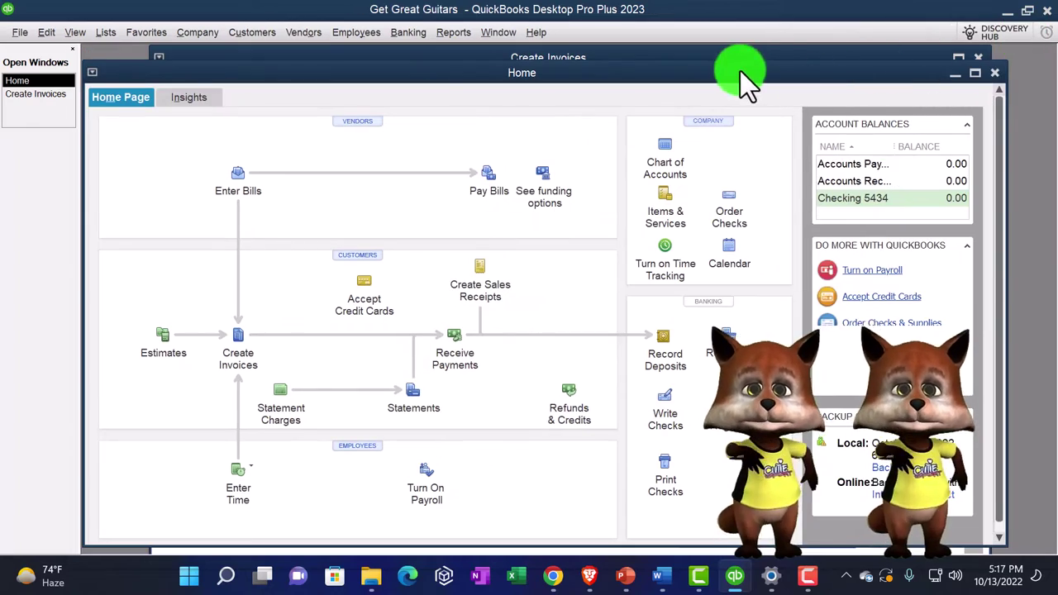
pyautogui.click(699, 58)
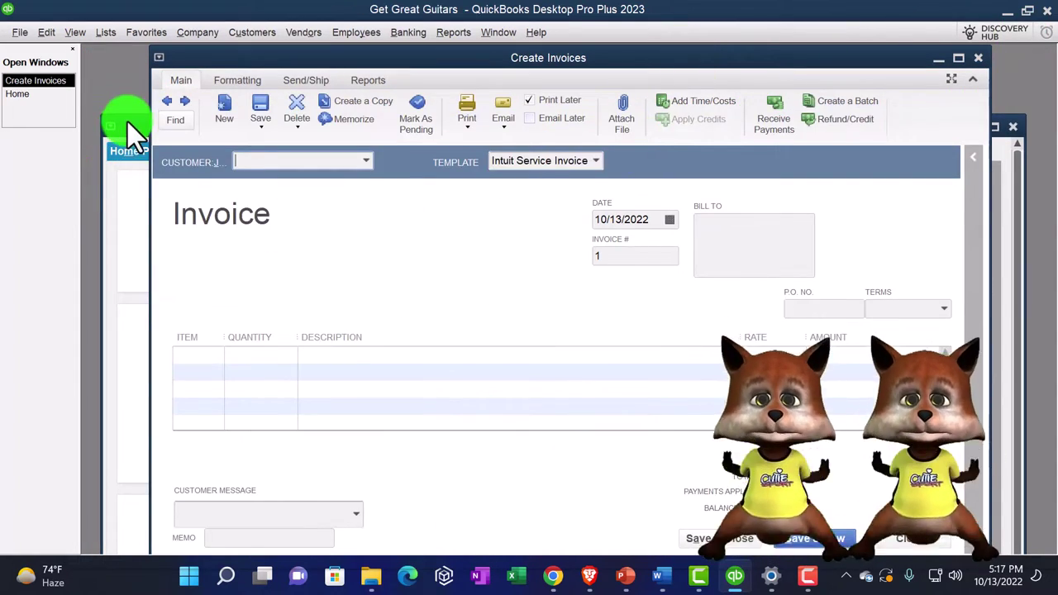
pyautogui.click(128, 121)
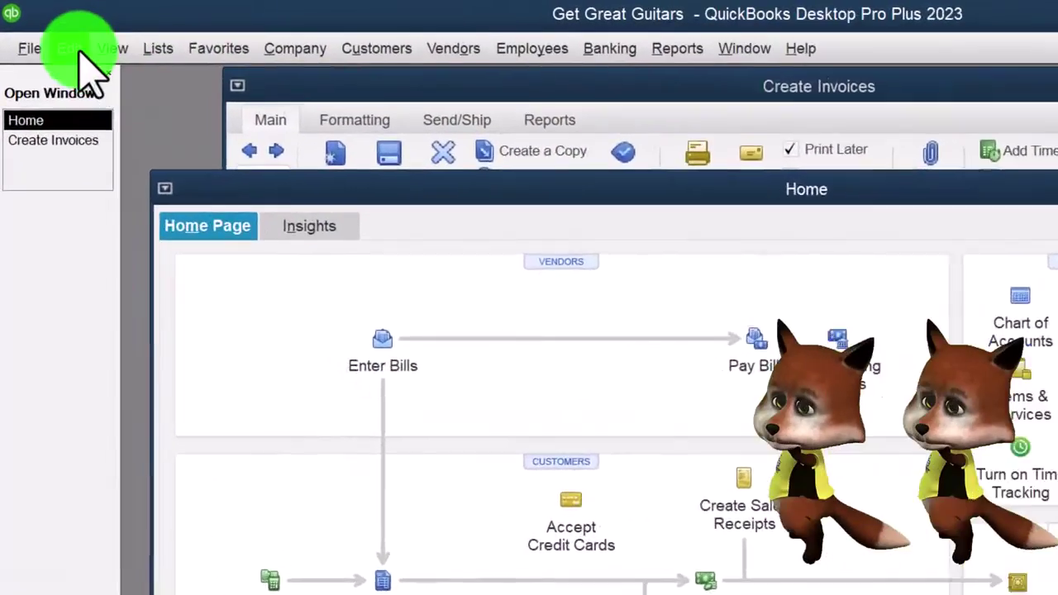
# Set the desktop view preference to One Window, then switch to the Create Invoices form and back to Home
pyautogui.click(47, 33)
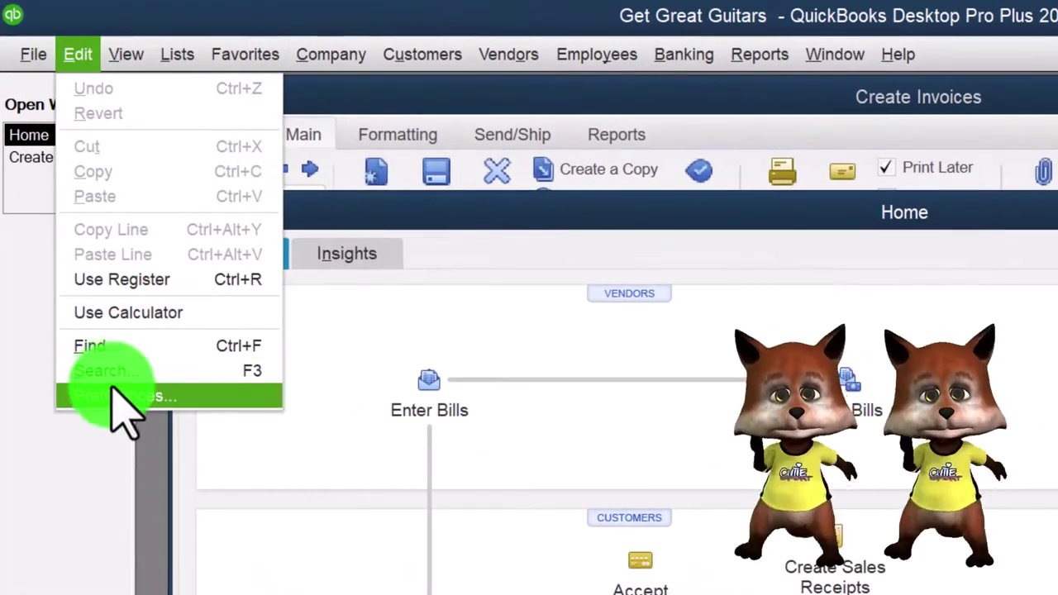
pyautogui.click(108, 396)
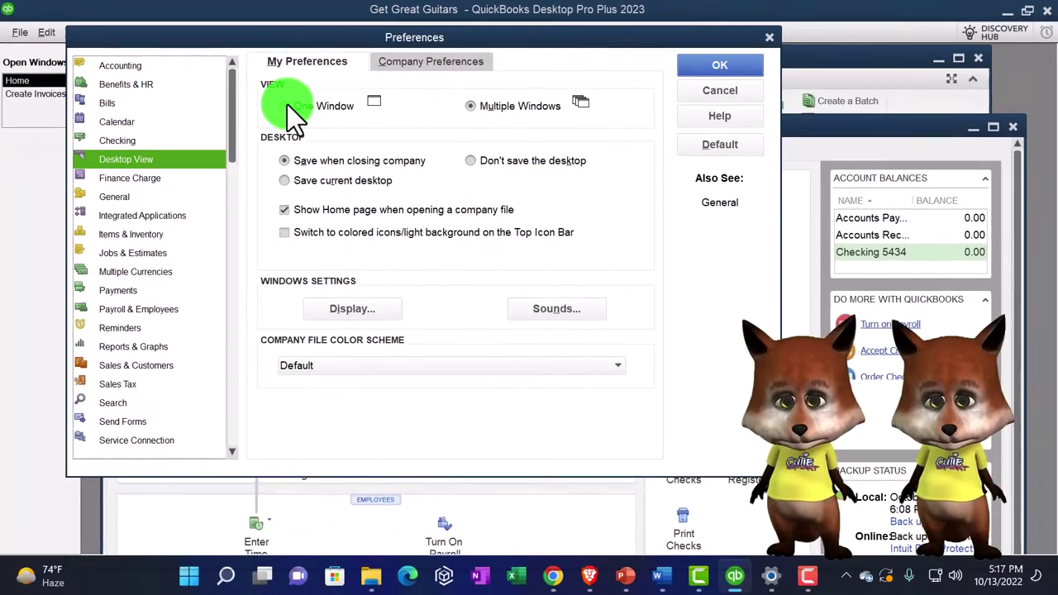
pyautogui.click(461, 172)
pyautogui.click(701, 63)
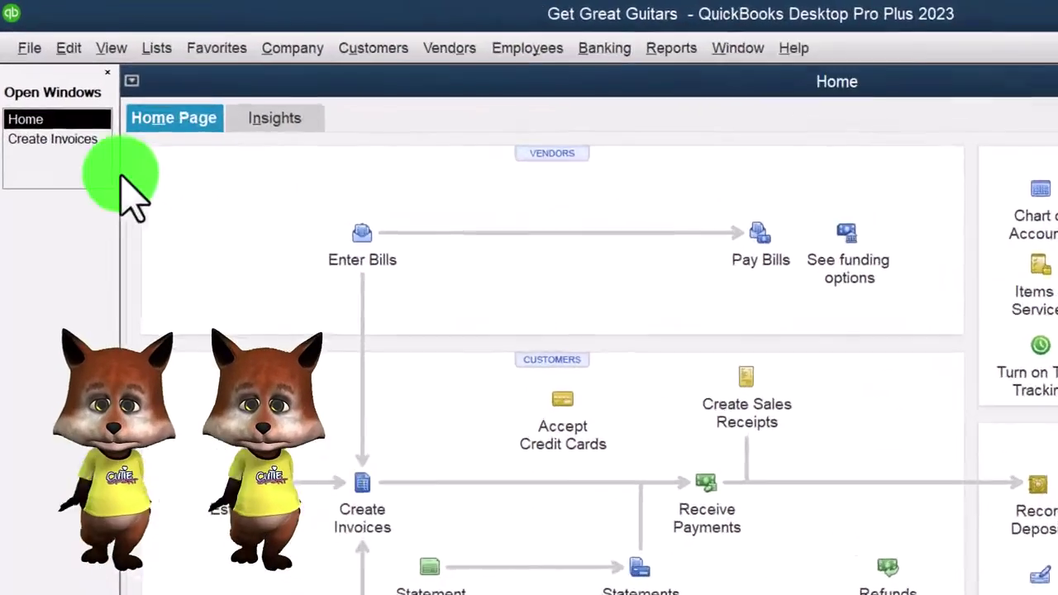
pyautogui.click(51, 97)
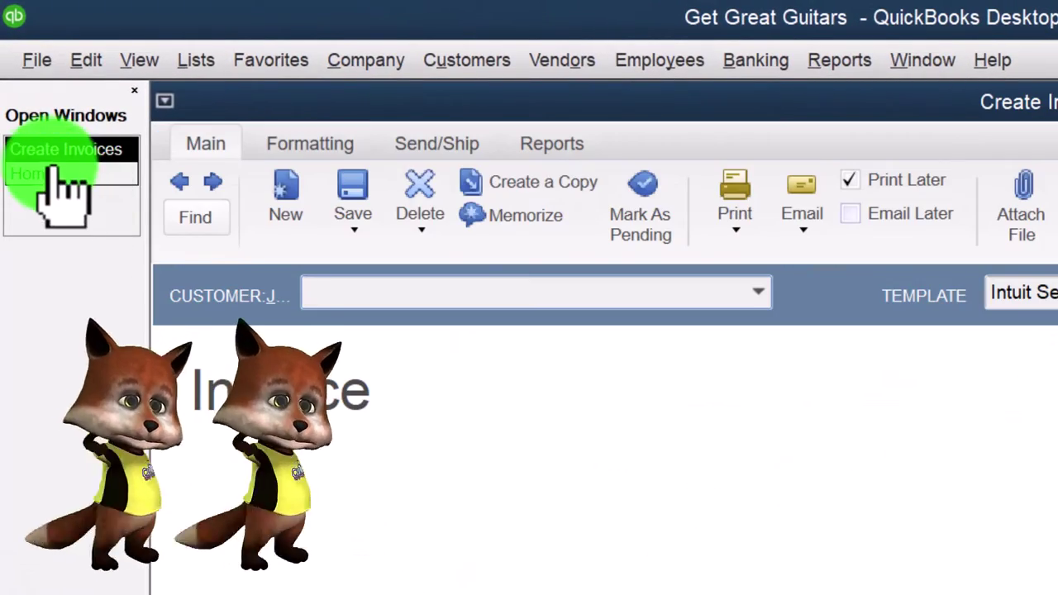
pyautogui.click(41, 174)
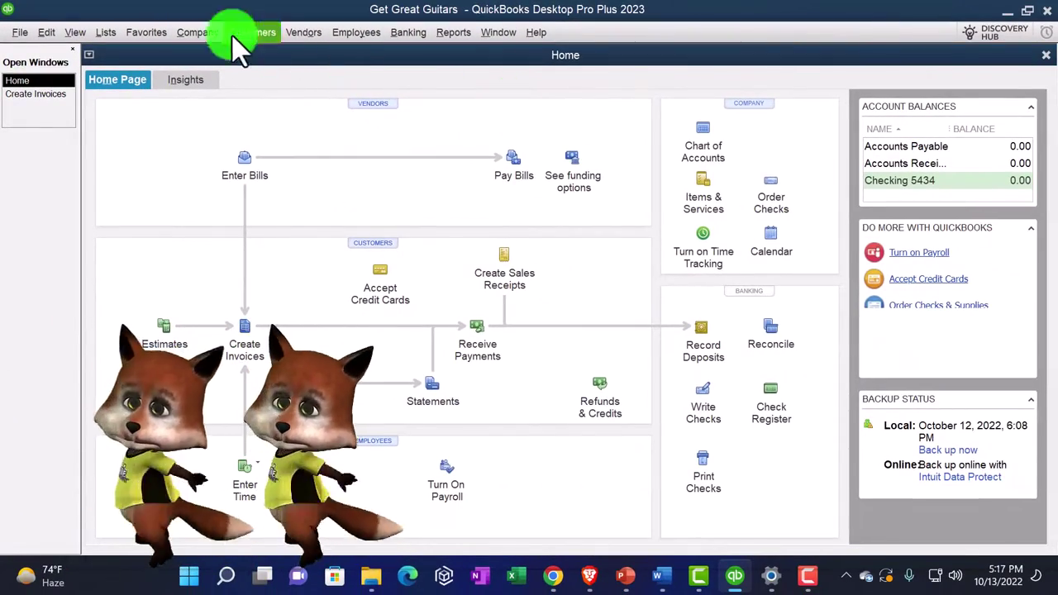
# Set the desktop view preference to Multiple Windows and maximize the Home window
pyautogui.click(42, 32)
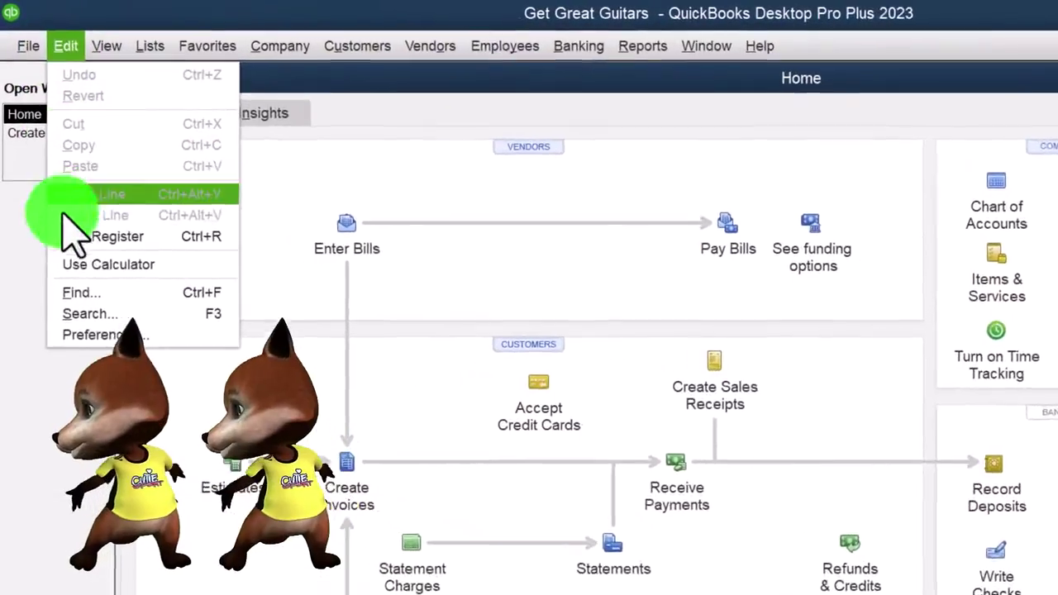
pyautogui.click(58, 236)
pyautogui.click(711, 156)
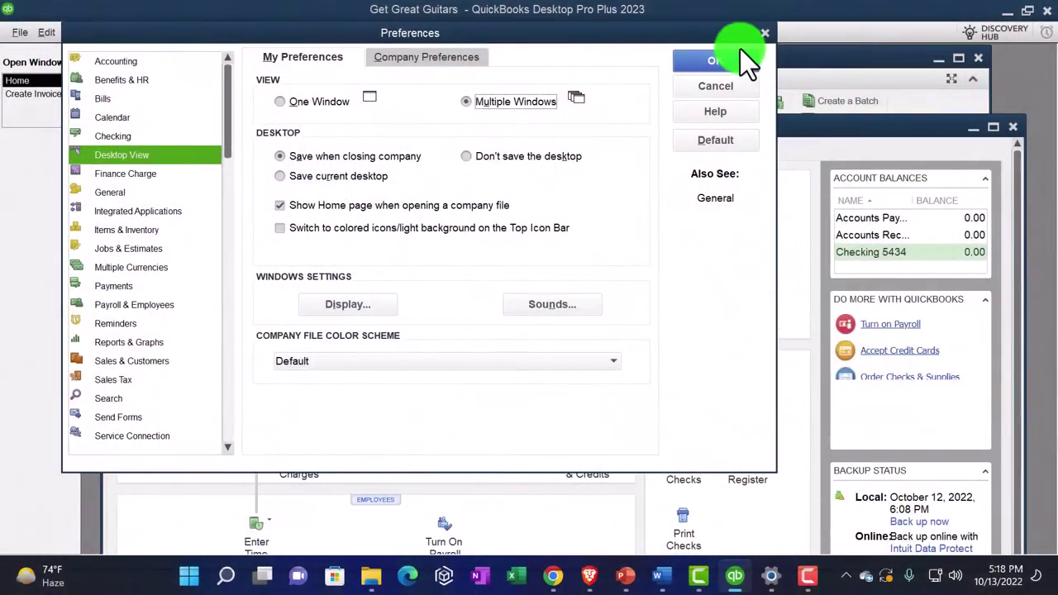
pyautogui.click(737, 58)
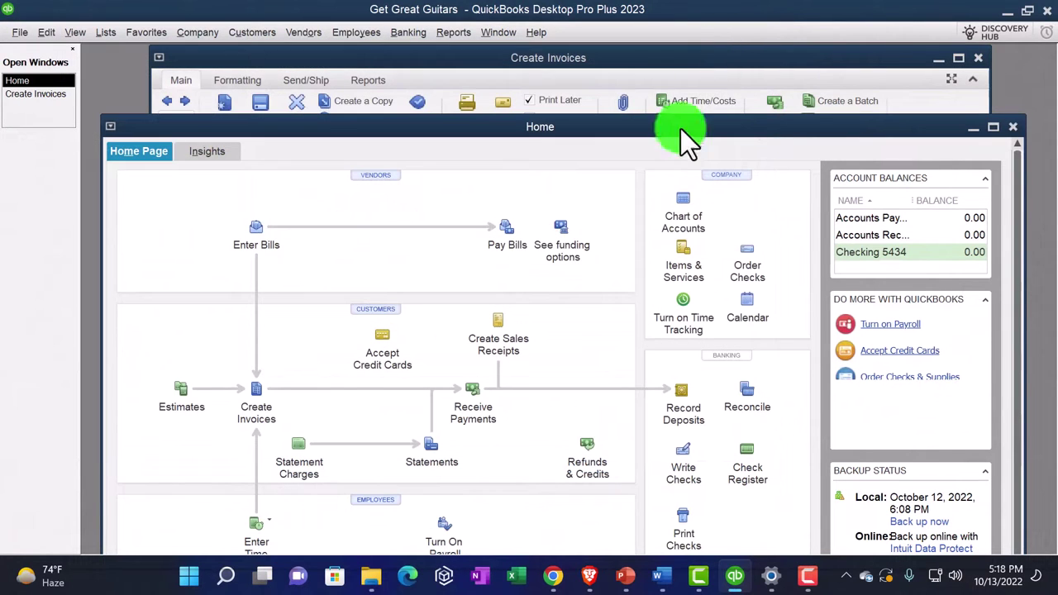
pyautogui.click(992, 128)
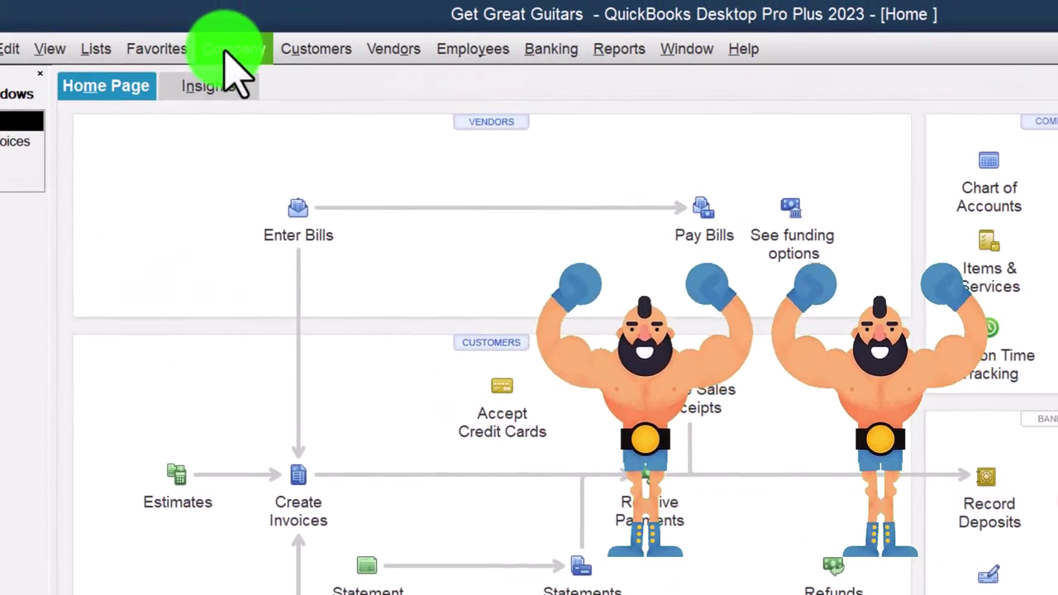
pyautogui.click(234, 50)
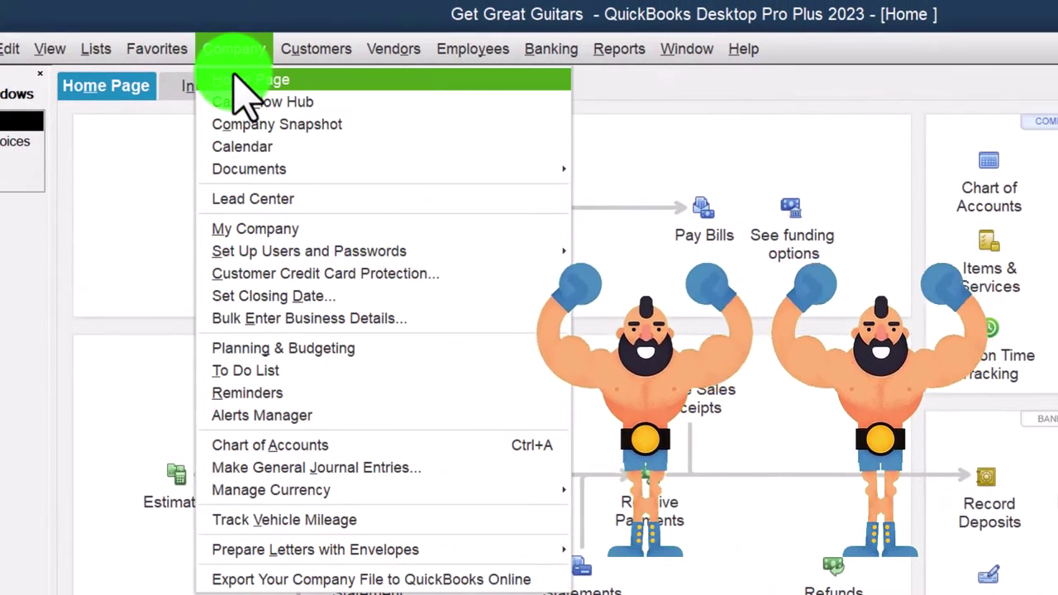
pyautogui.click(198, 174)
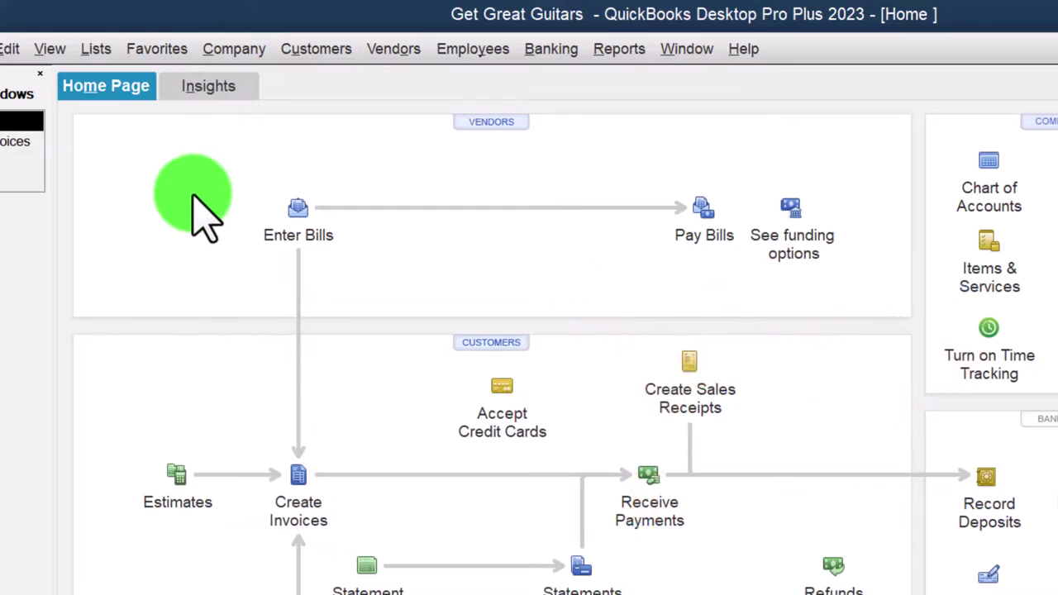
# Review the Desktop View options for saving the desktop, showing the Home page and coloring the Top Icon Bar, then accept them
pyautogui.click(10, 49)
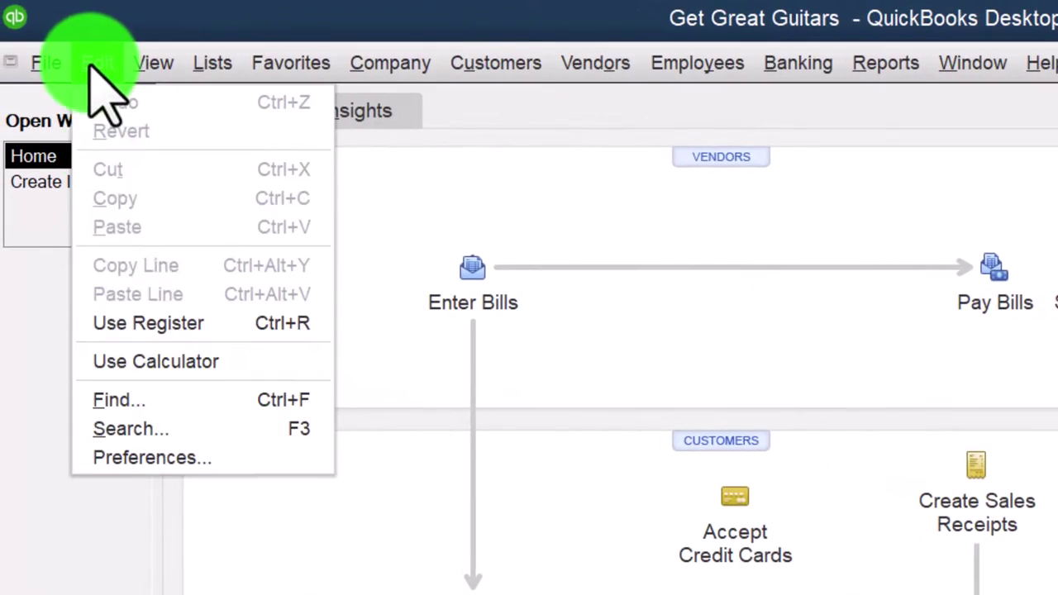
pyautogui.click(174, 463)
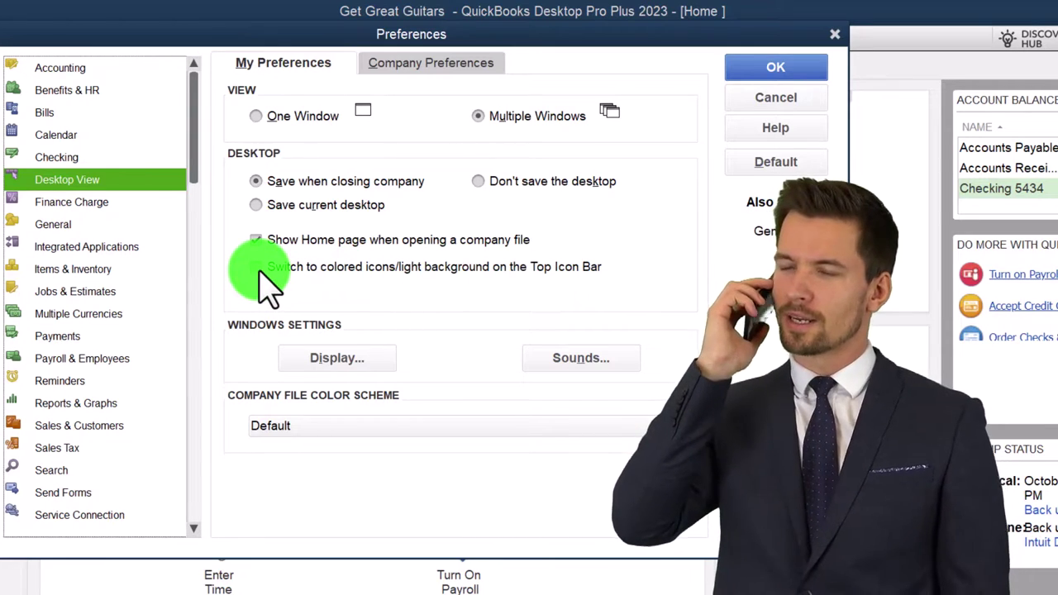
pyautogui.click(753, 69)
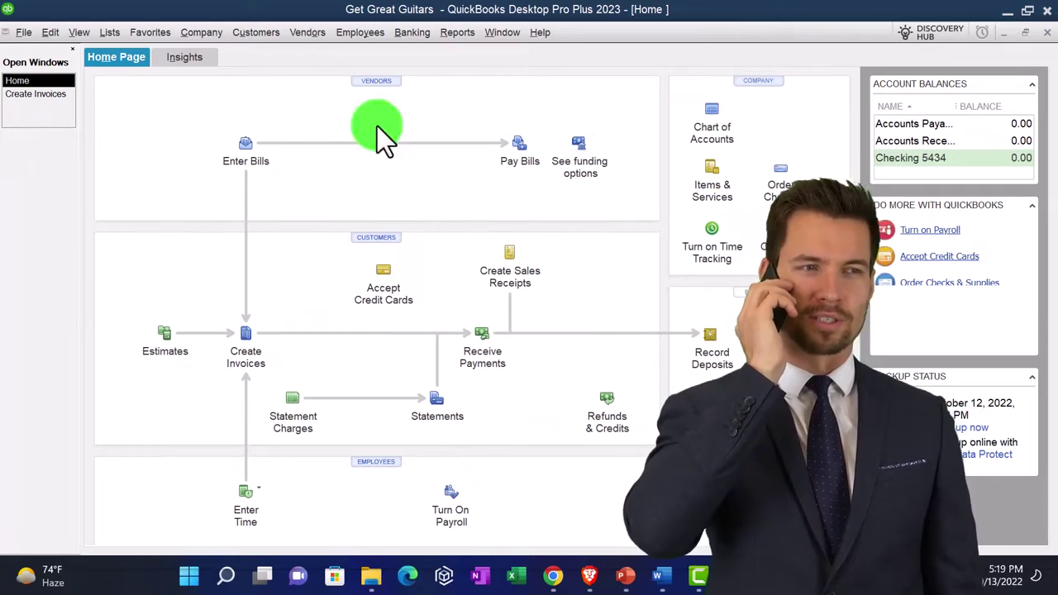
# Reopen the Desktop View preferences and view the Windows display settings linked from there
pyautogui.click(20, 33)
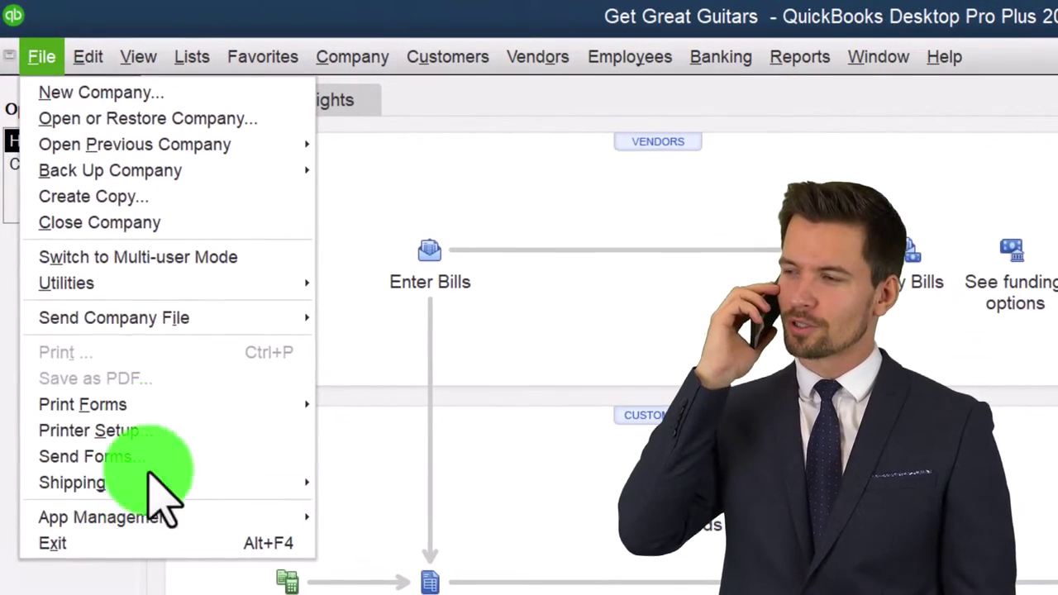
pyautogui.moveTo(88, 50)
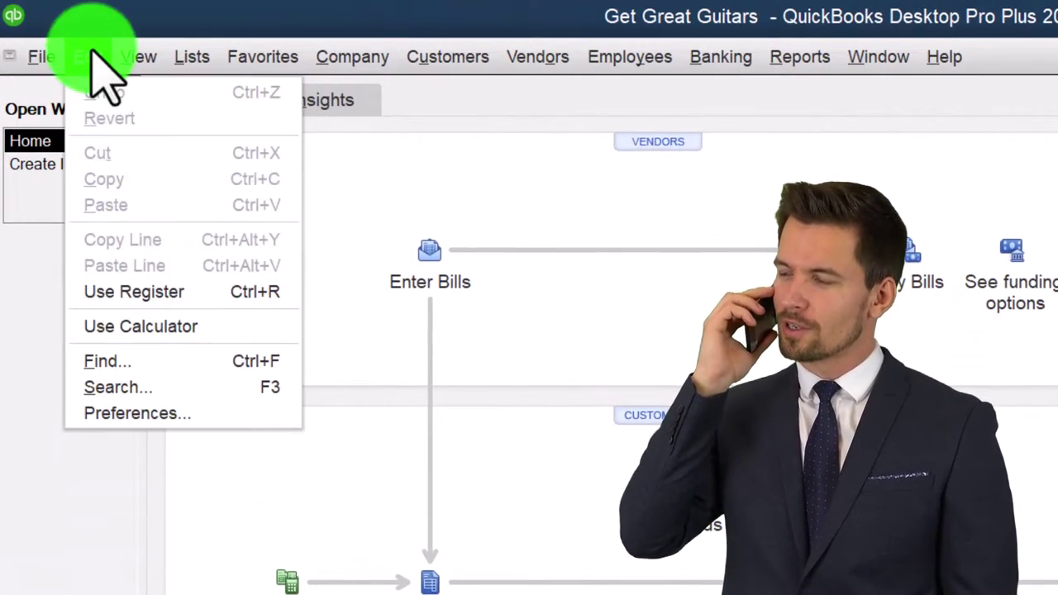
pyautogui.click(134, 413)
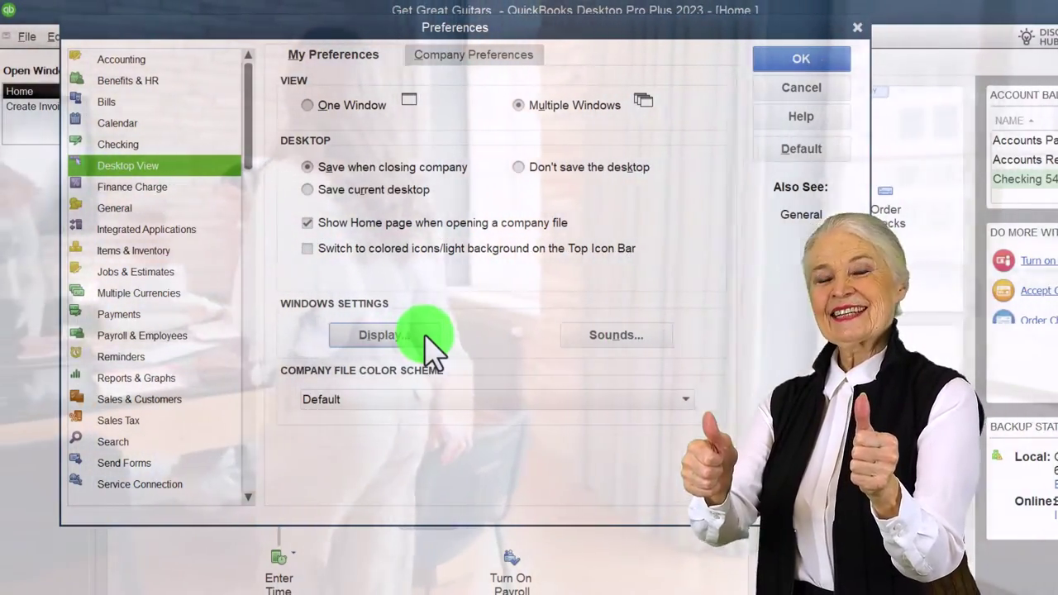
pyautogui.click(382, 335)
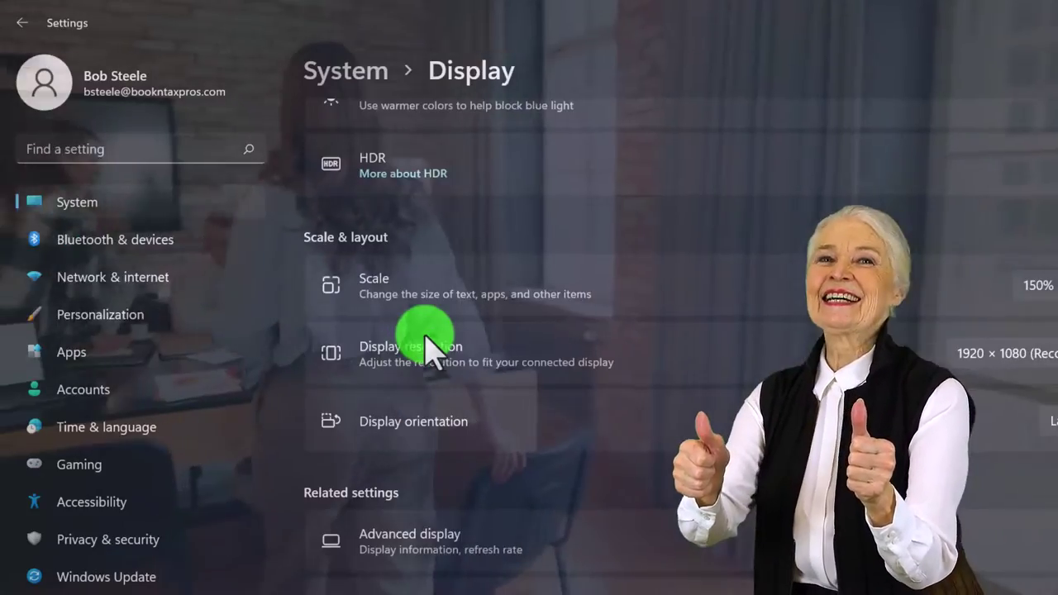
pyautogui.scroll(5, 496, 338)
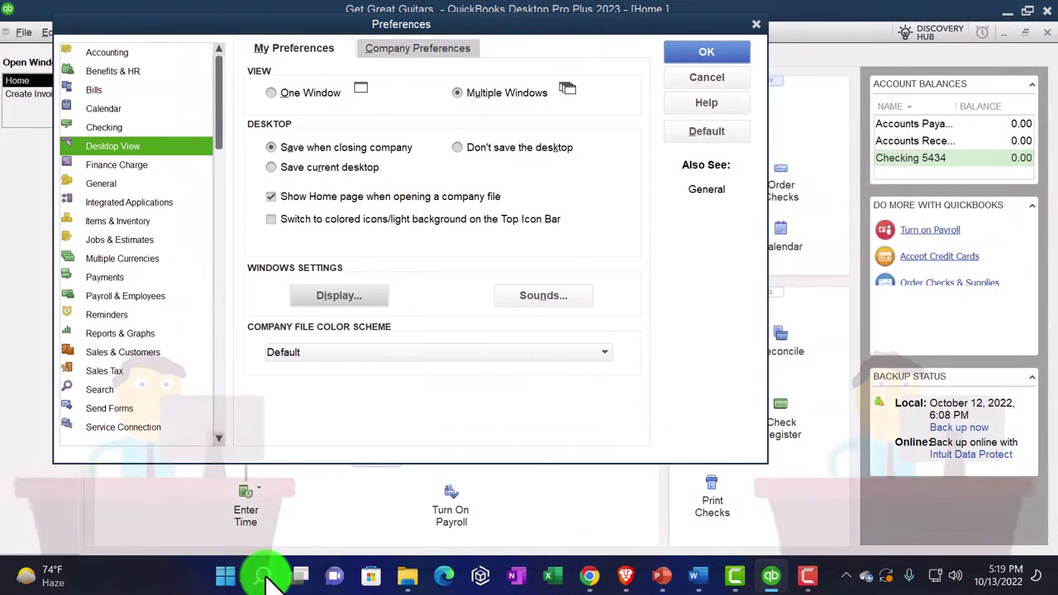
# Switch to the Windows Settings app and review the System Display options for the monitors, brightness, scale and layout
pyautogui.click(262, 576)
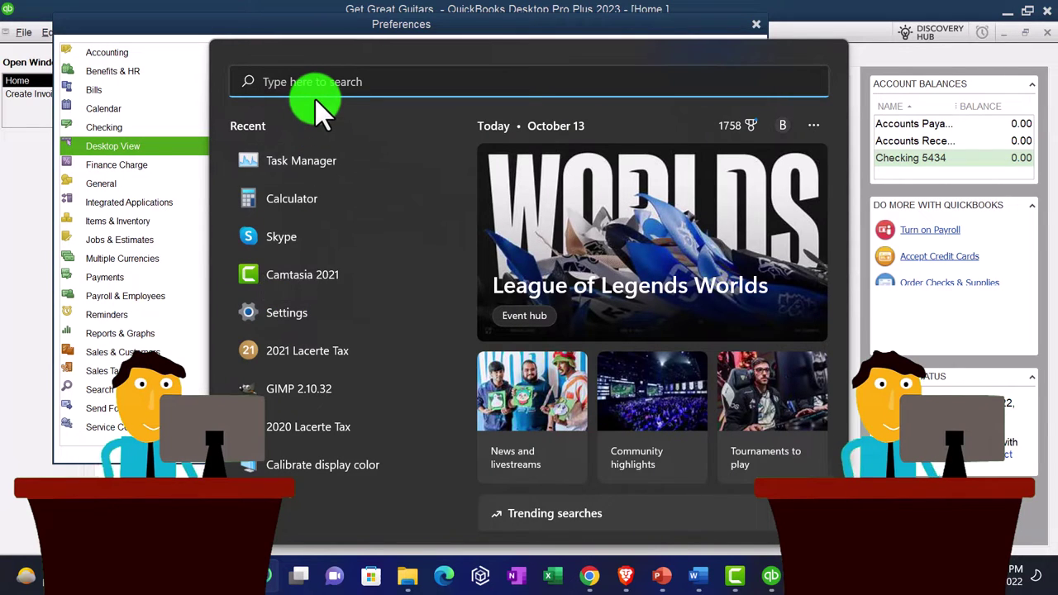
pyautogui.write('set')
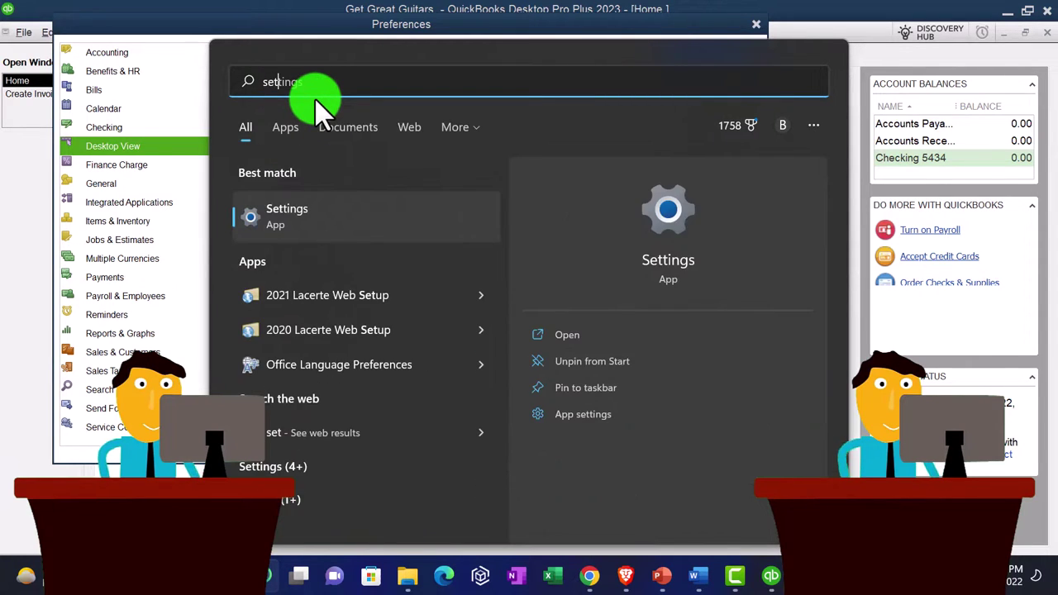
pyautogui.click(295, 210)
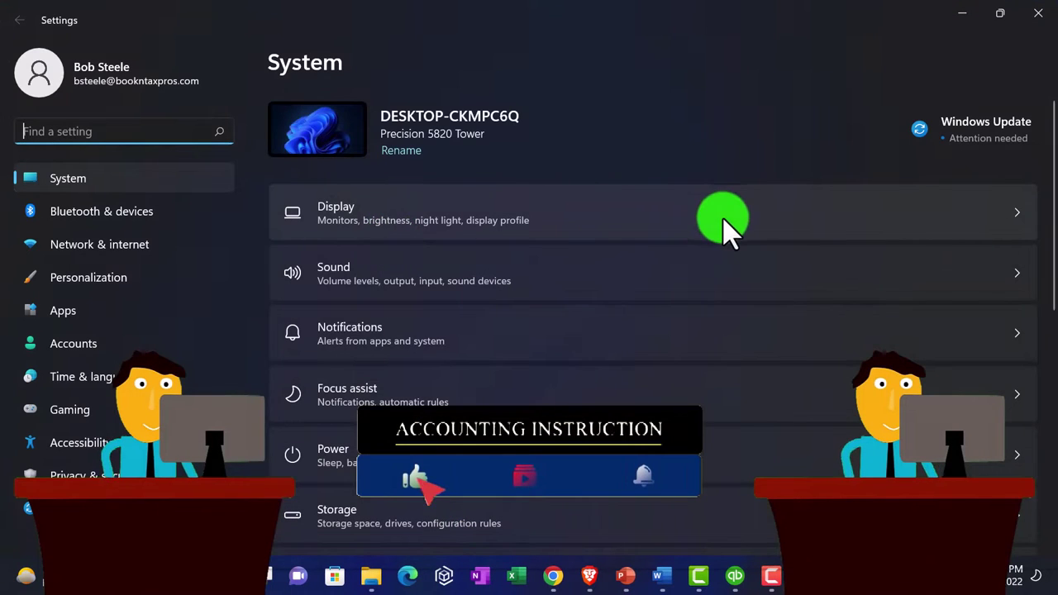
pyautogui.click(725, 223)
pyautogui.click(486, 231)
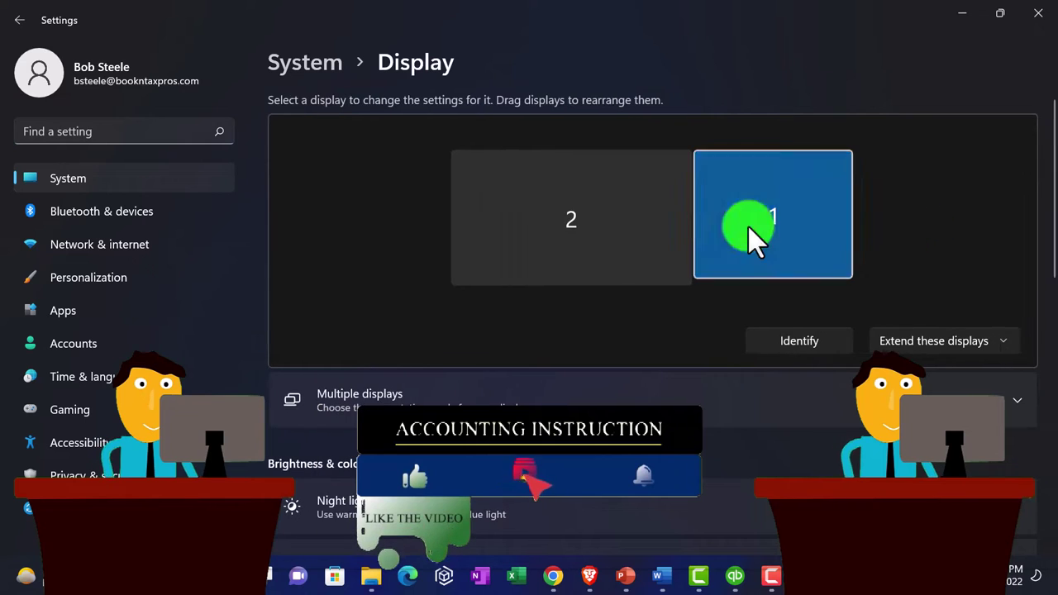
pyautogui.click(634, 243)
pyautogui.scroll(-2, 583, 281)
pyautogui.scroll(-1, 583, 281)
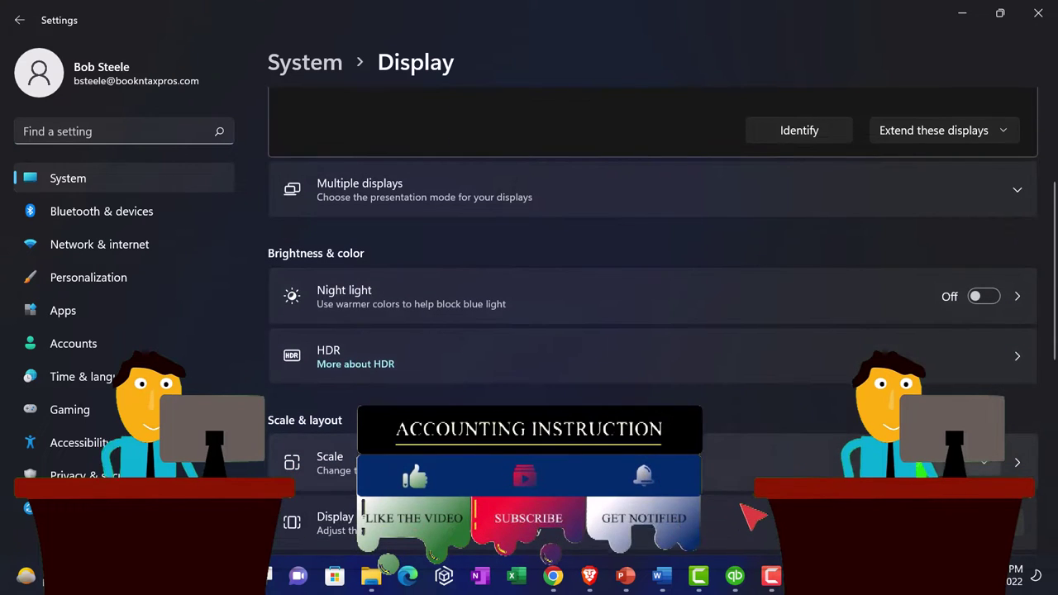
pyautogui.scroll(-1, 925, 473)
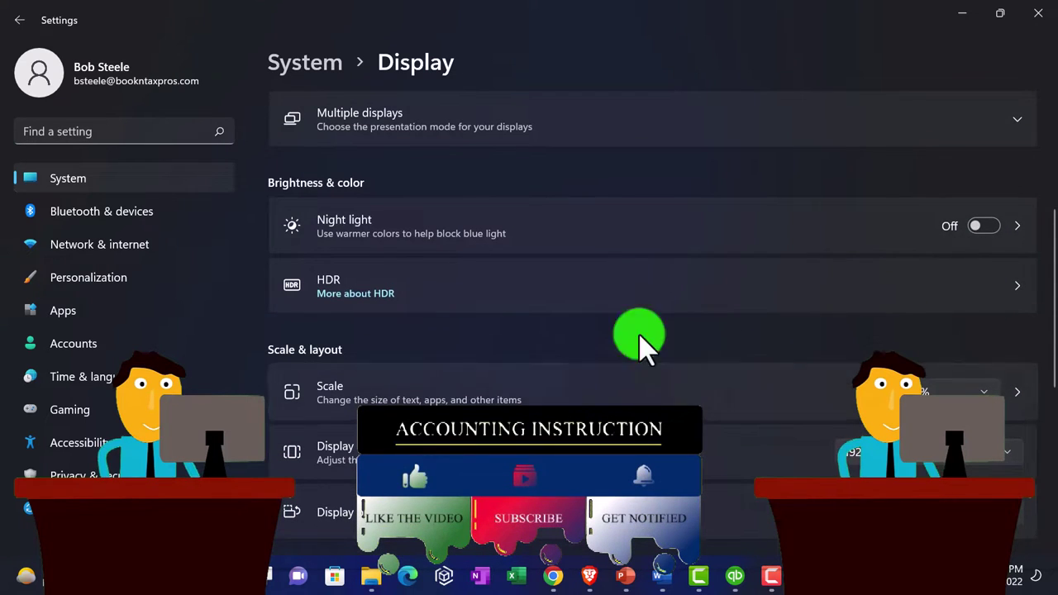
# Review the System Sound settings, then minimize Windows Settings to return to the QuickBooks preferences
pyautogui.click(306, 65)
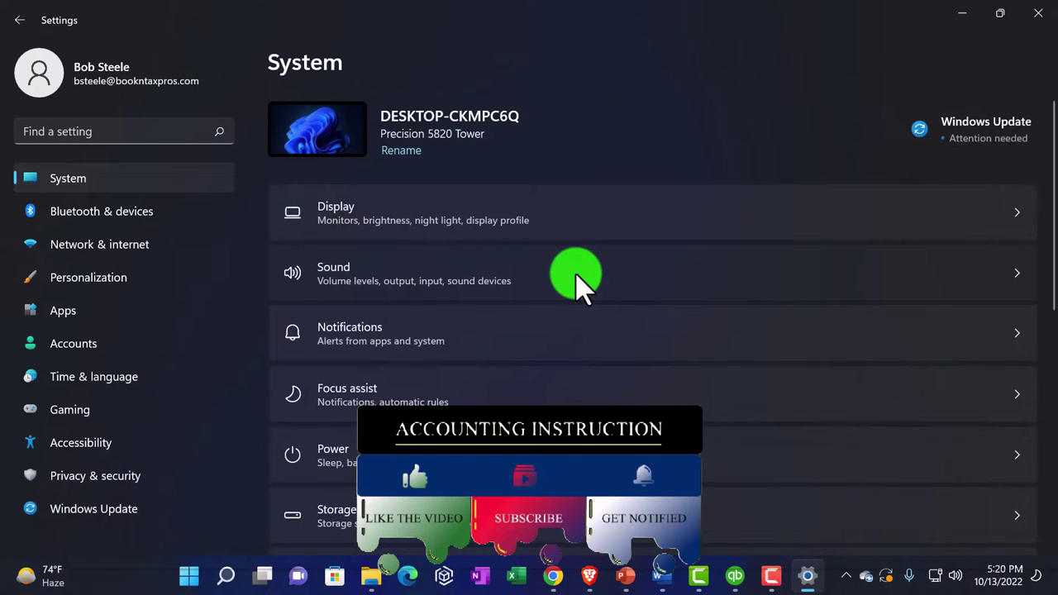
pyautogui.click(577, 279)
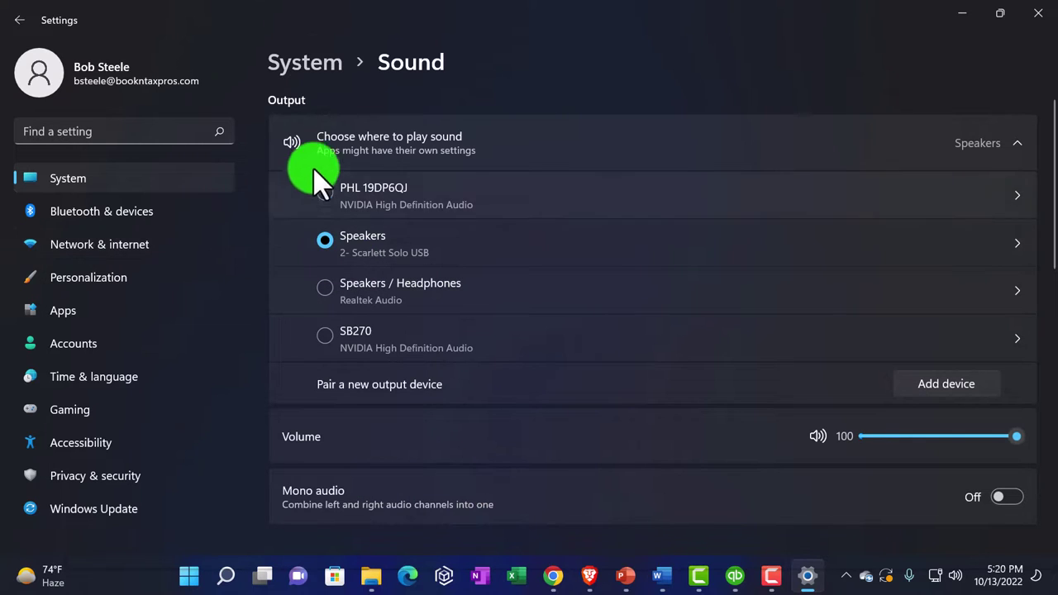
pyautogui.click(314, 64)
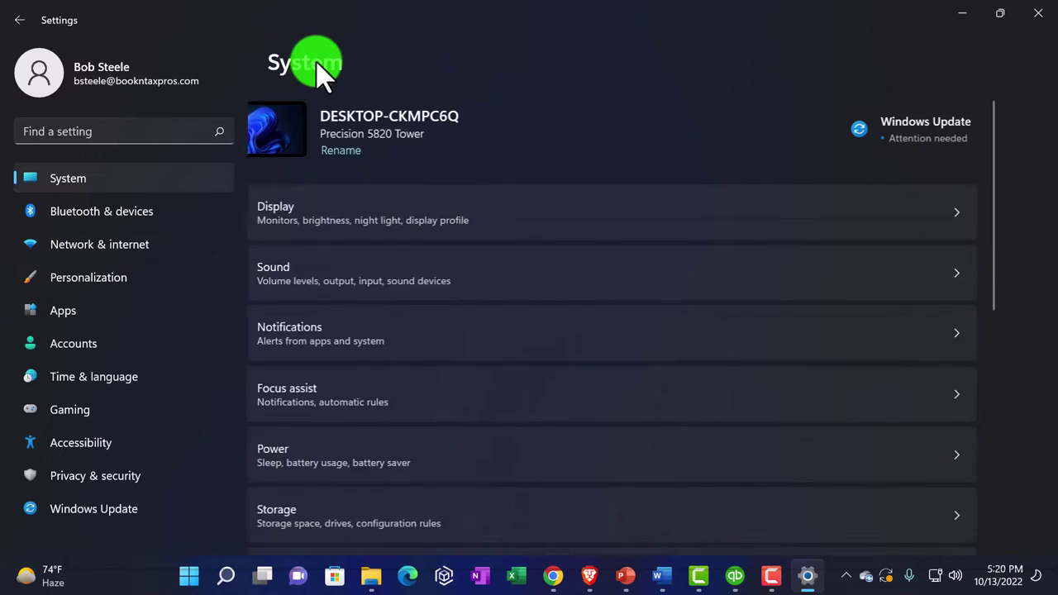
pyautogui.click(962, 12)
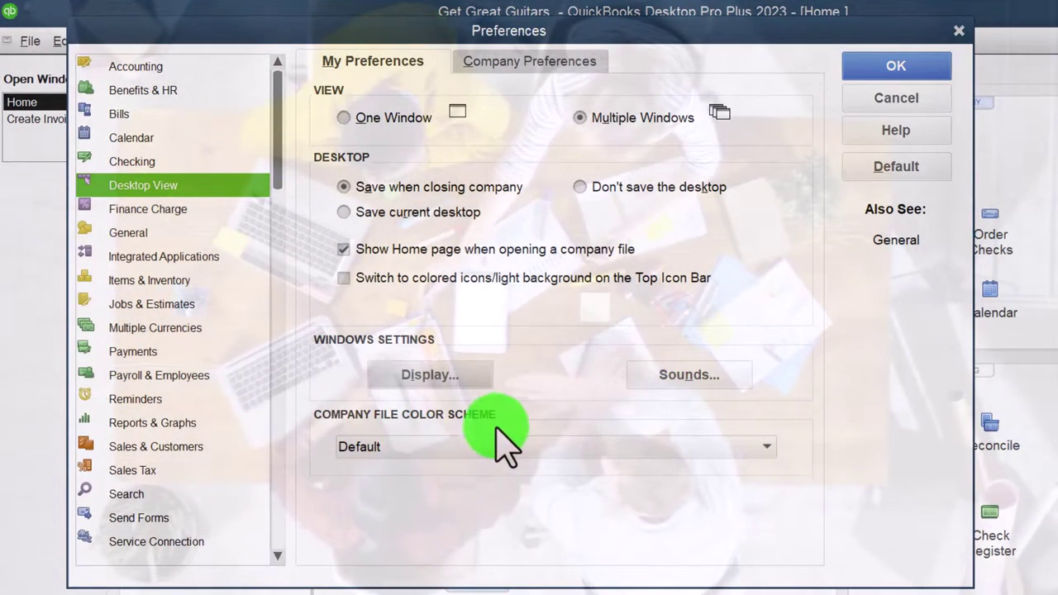
# Try the Green-Forest company file color scheme, then set the scheme back to Default
pyautogui.click(637, 451)
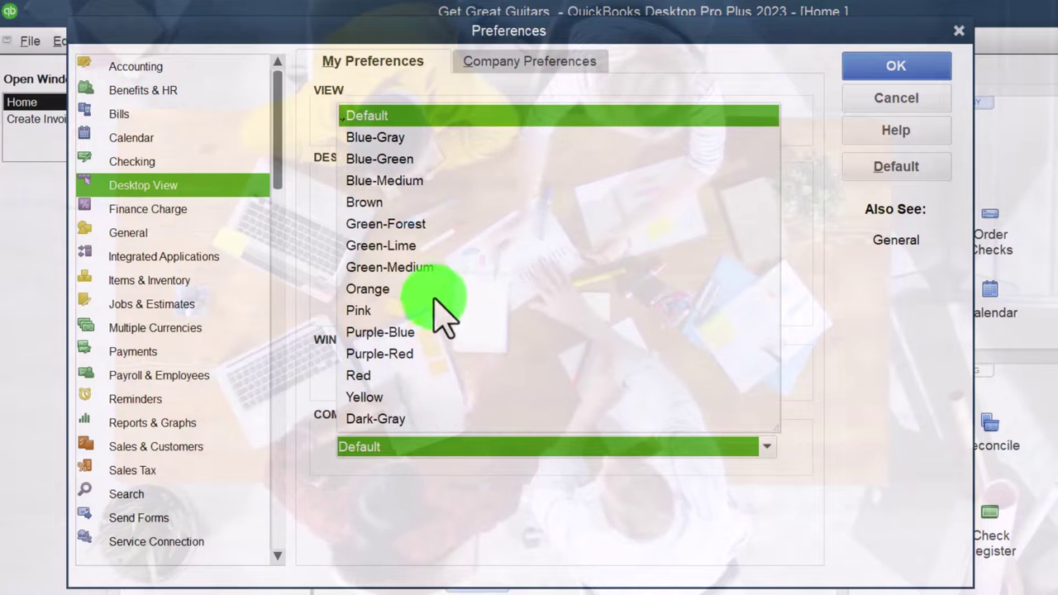
pyautogui.click(389, 224)
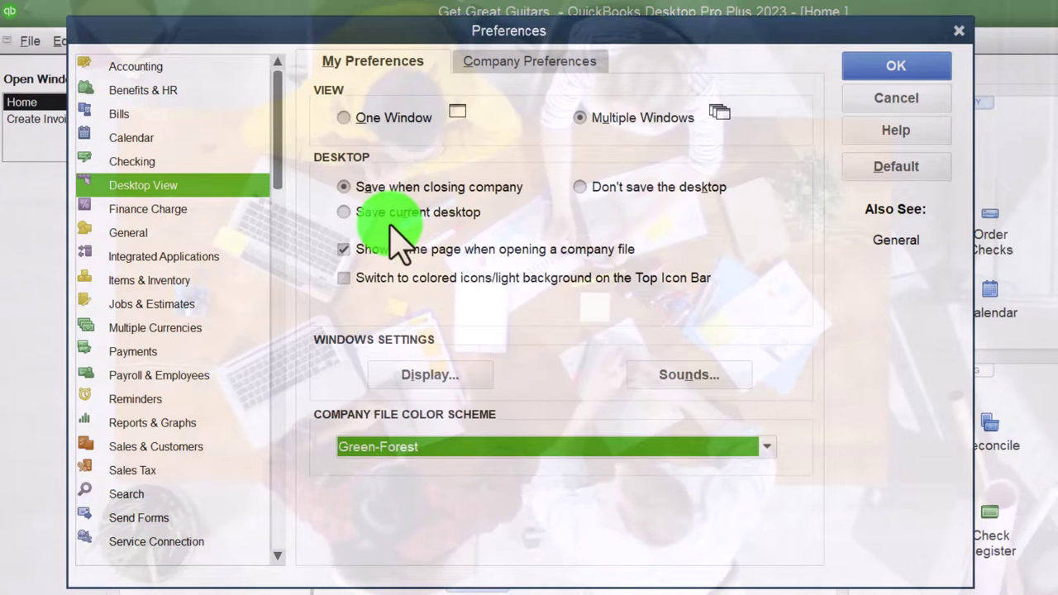
pyautogui.moveTo(557, 31); pyautogui.dragTo(569, 66)
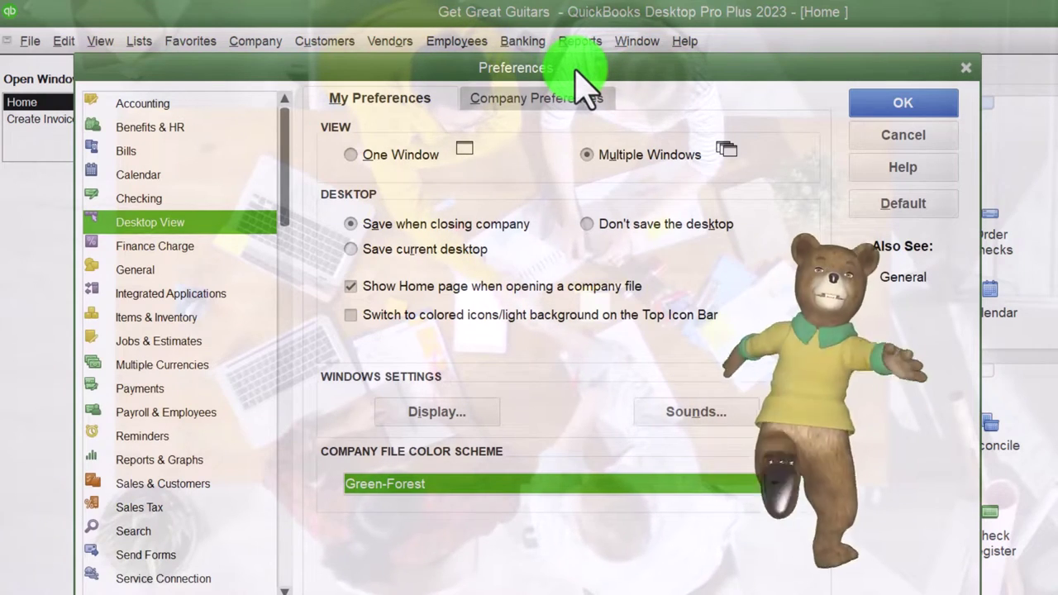
pyautogui.moveTo(568, 67); pyautogui.dragTo(562, 44)
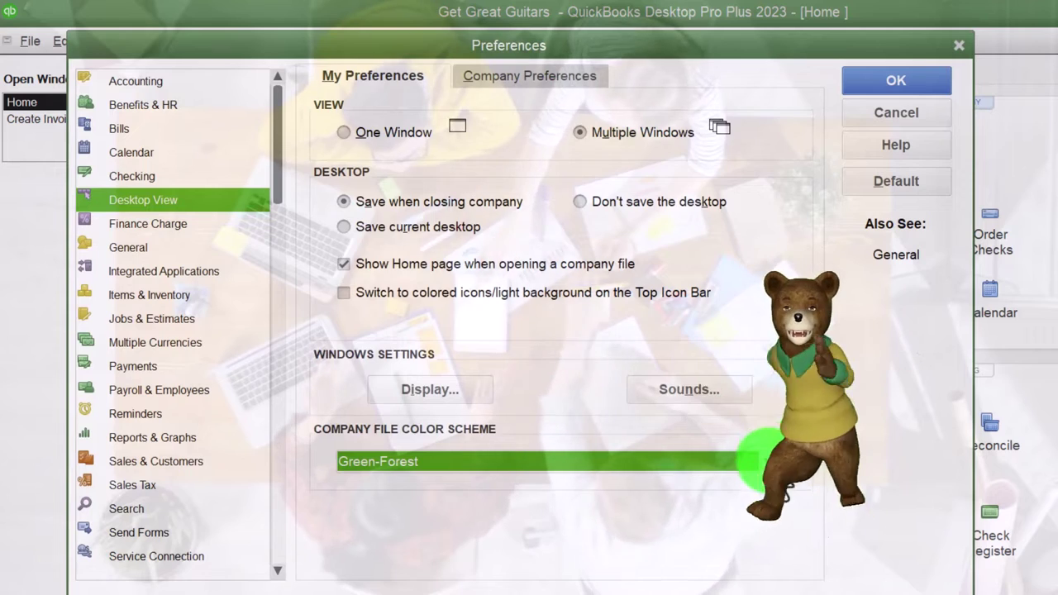
pyautogui.click(769, 463)
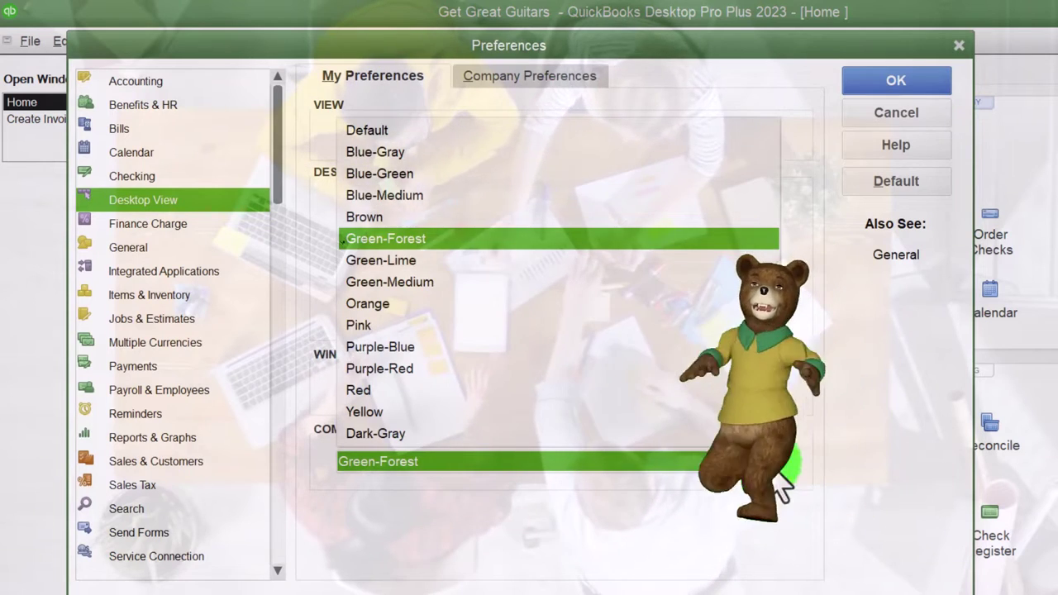
pyautogui.click(409, 130)
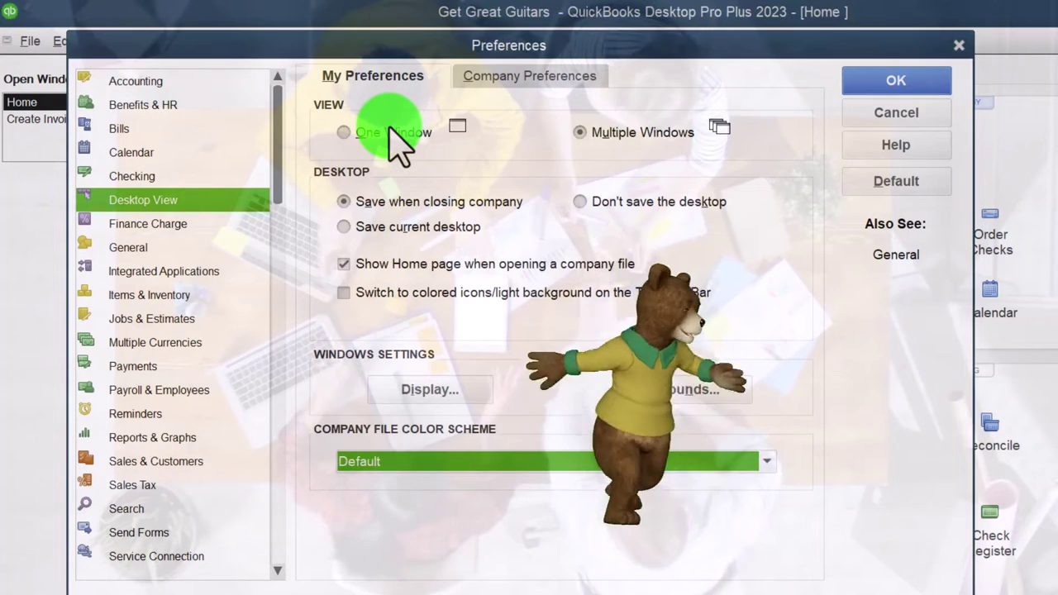
# Look at the Desktop View company preferences, then return to the personal preferences and view the available color schemes
pyautogui.click(496, 82)
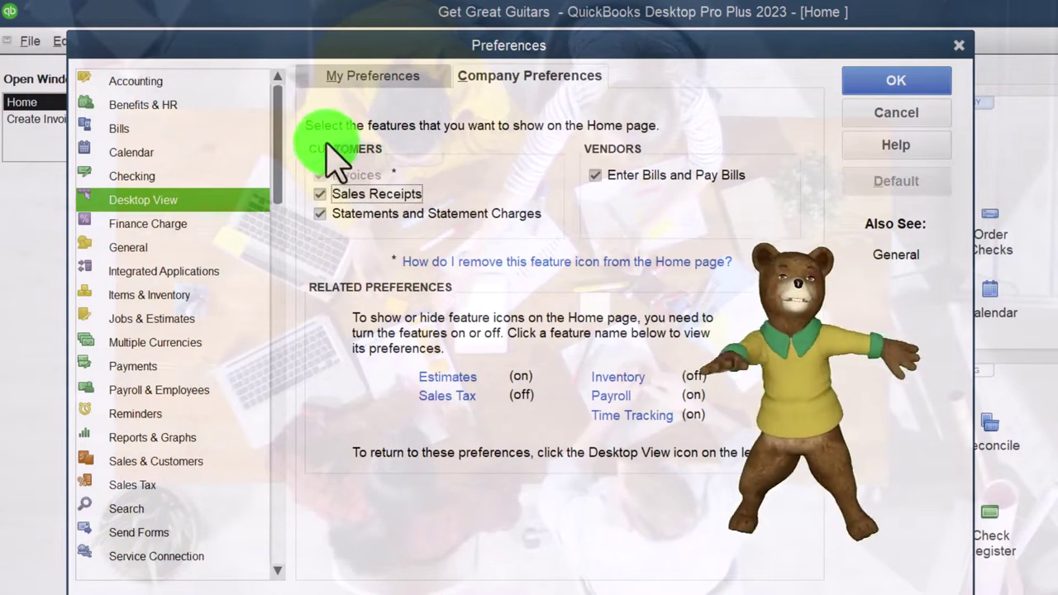
pyautogui.click(363, 74)
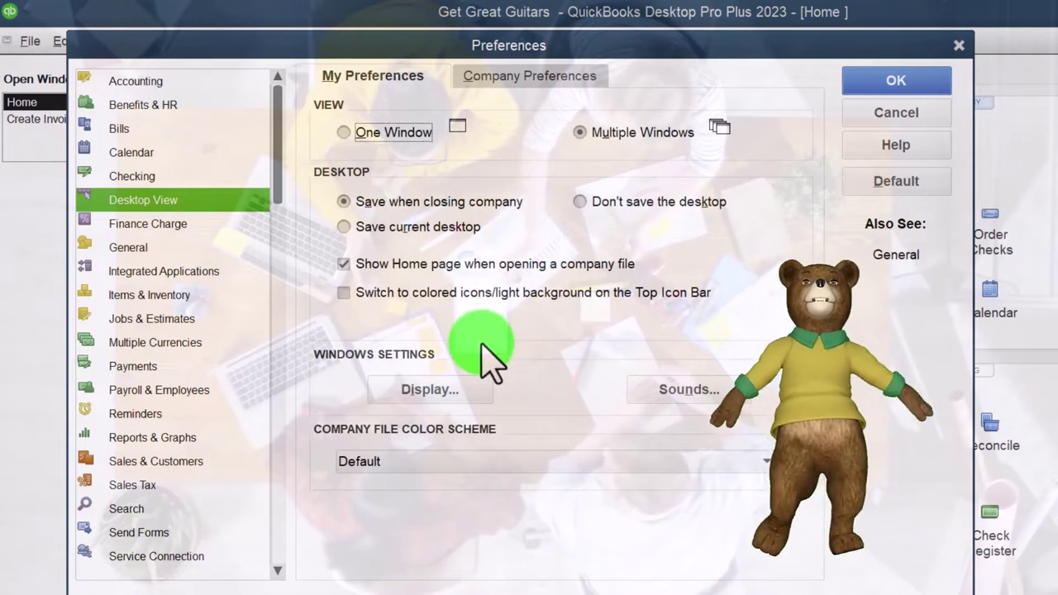
pyautogui.click(499, 474)
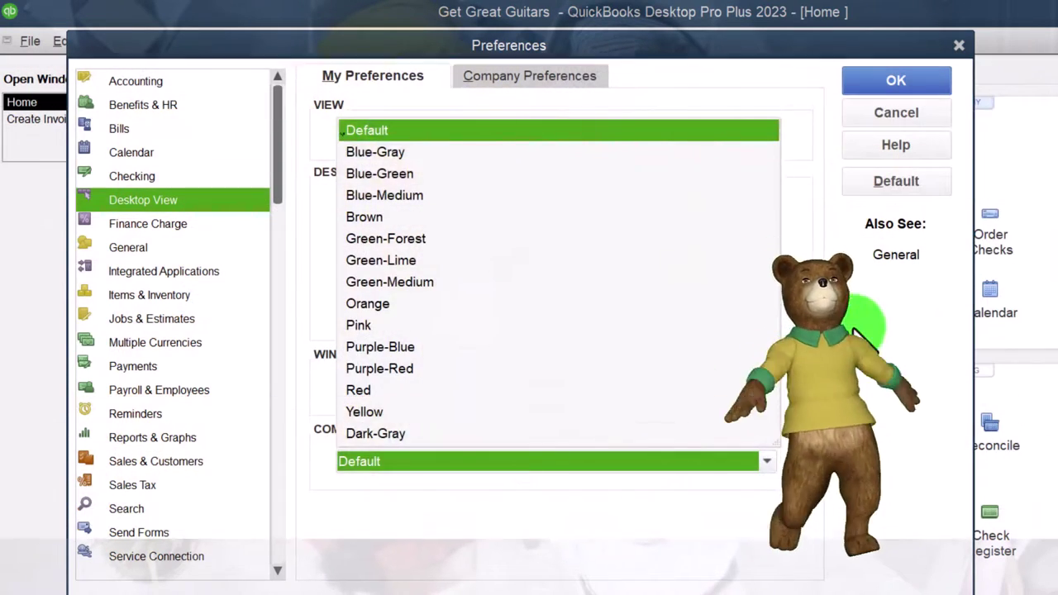
pyautogui.click(880, 324)
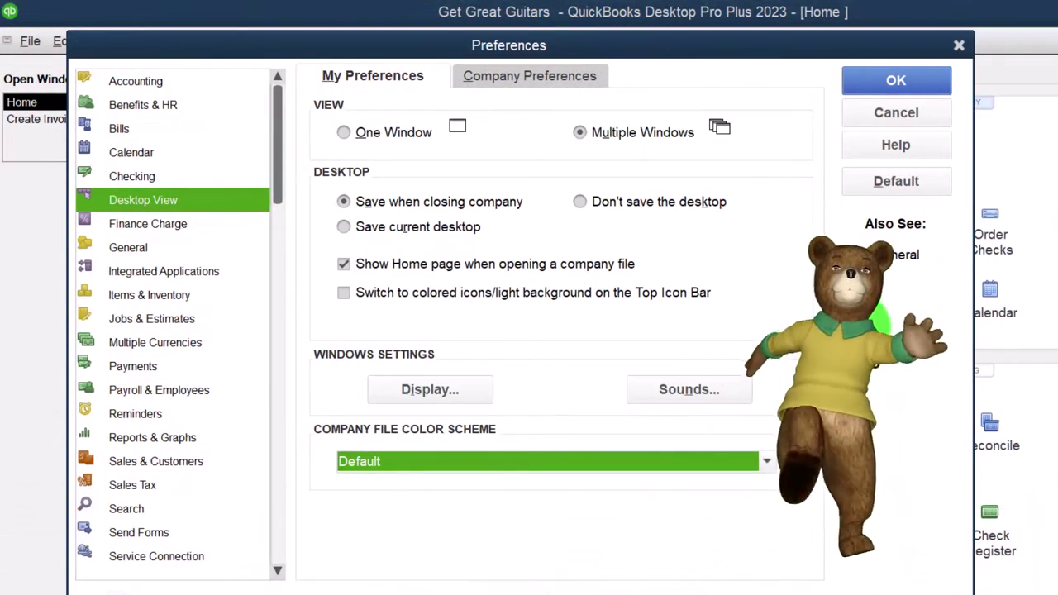
# Review the company preferences for the features shown on the Home page, then accept the preferences
pyautogui.click(511, 76)
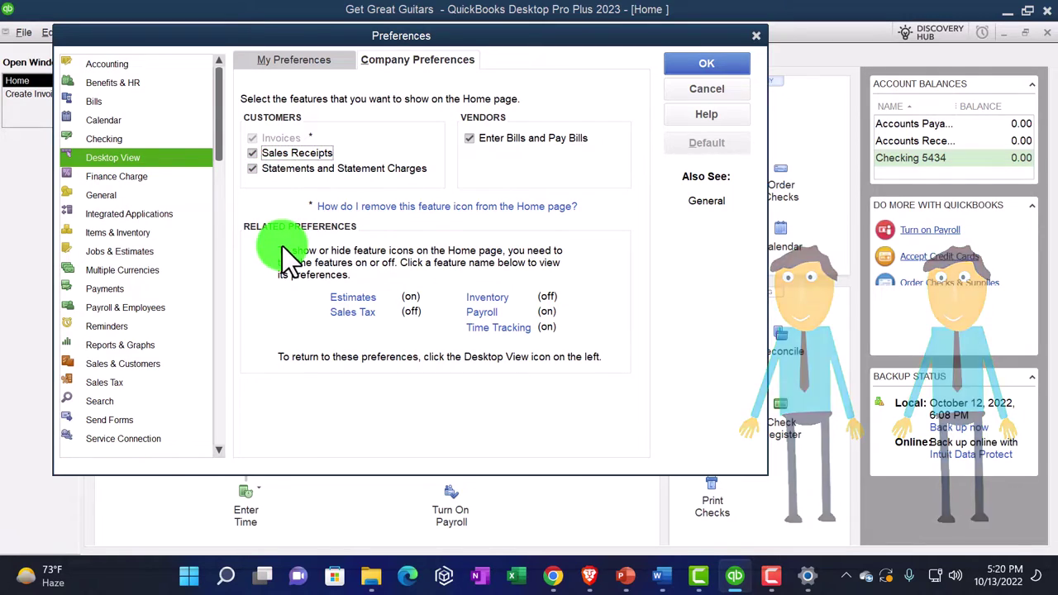
pyautogui.moveTo(371, 39); pyautogui.dragTo(400, 39)
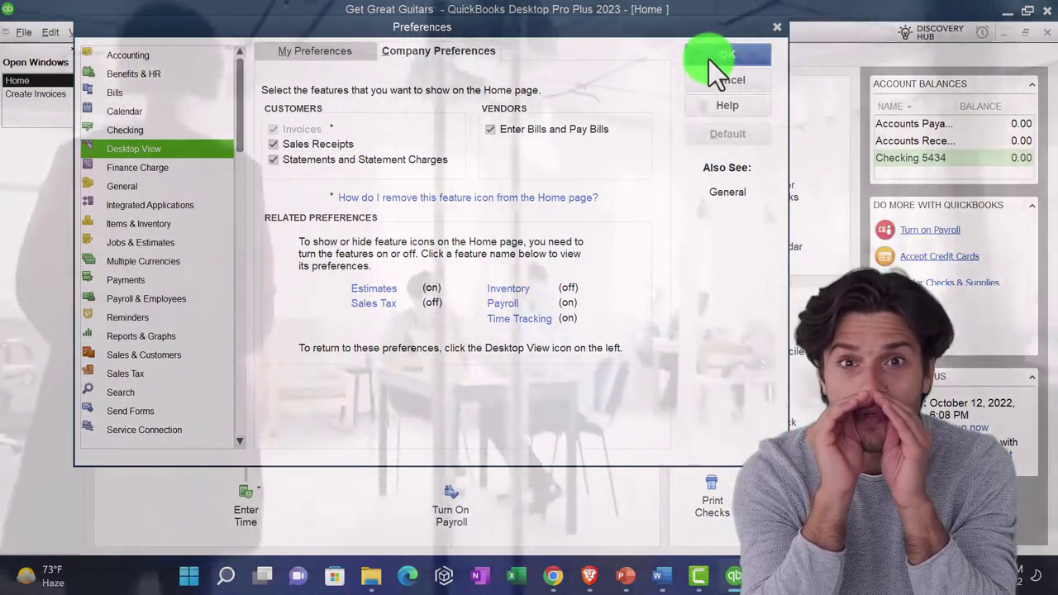
pyautogui.click(708, 58)
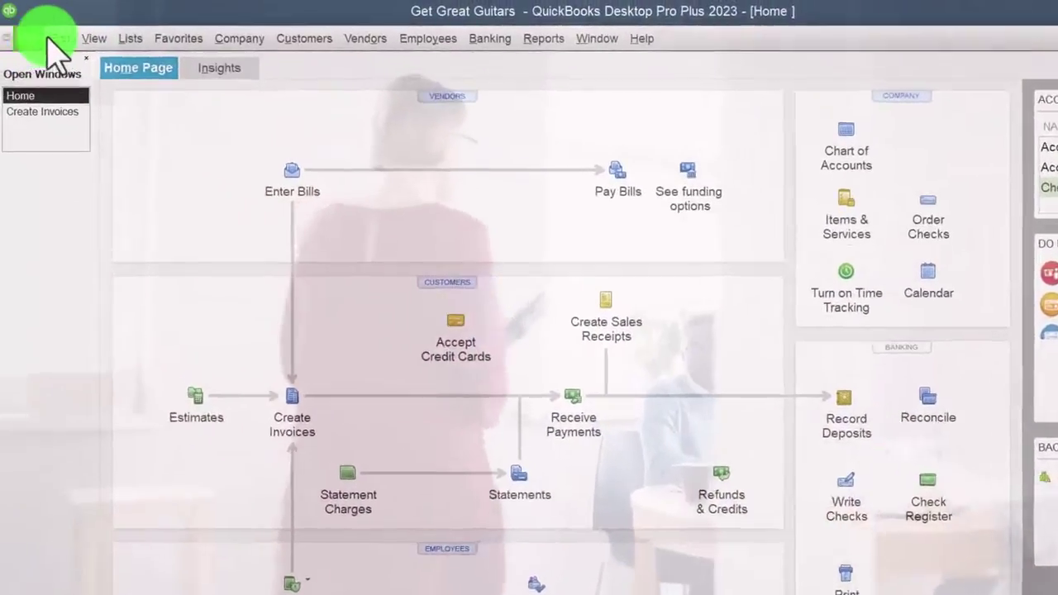
# Turn off Sales Receipts on the Home page in the Desktop View company preferences and accept the change
pyautogui.click(50, 27)
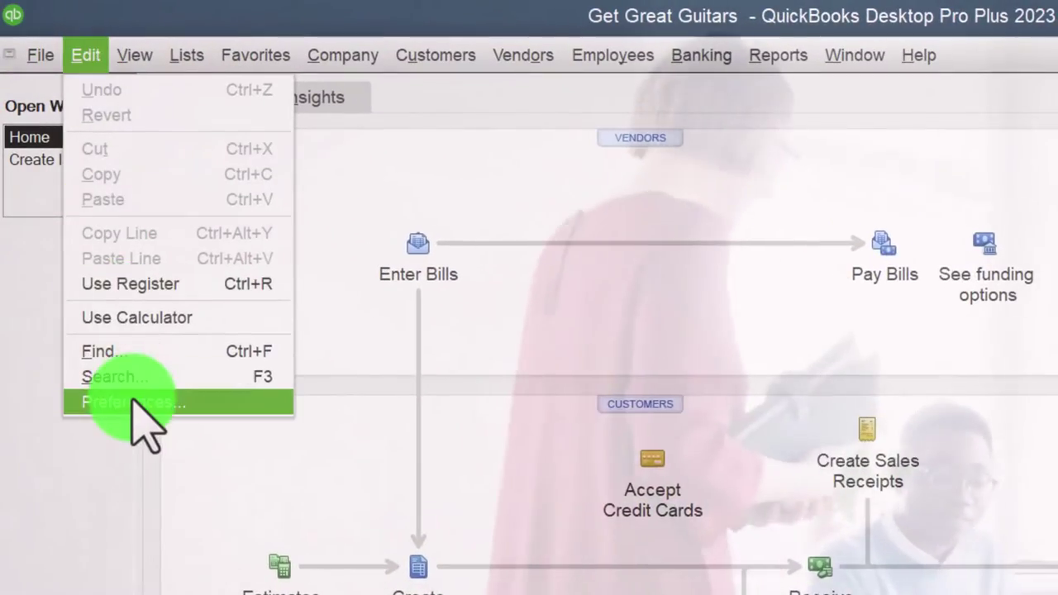
pyautogui.click(131, 397)
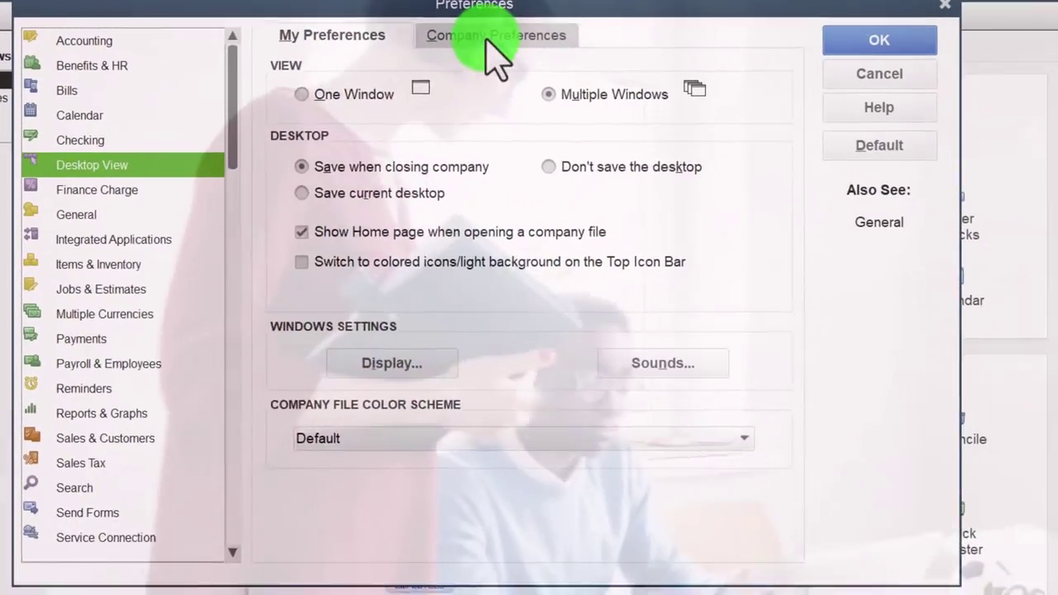
pyautogui.click(666, 73)
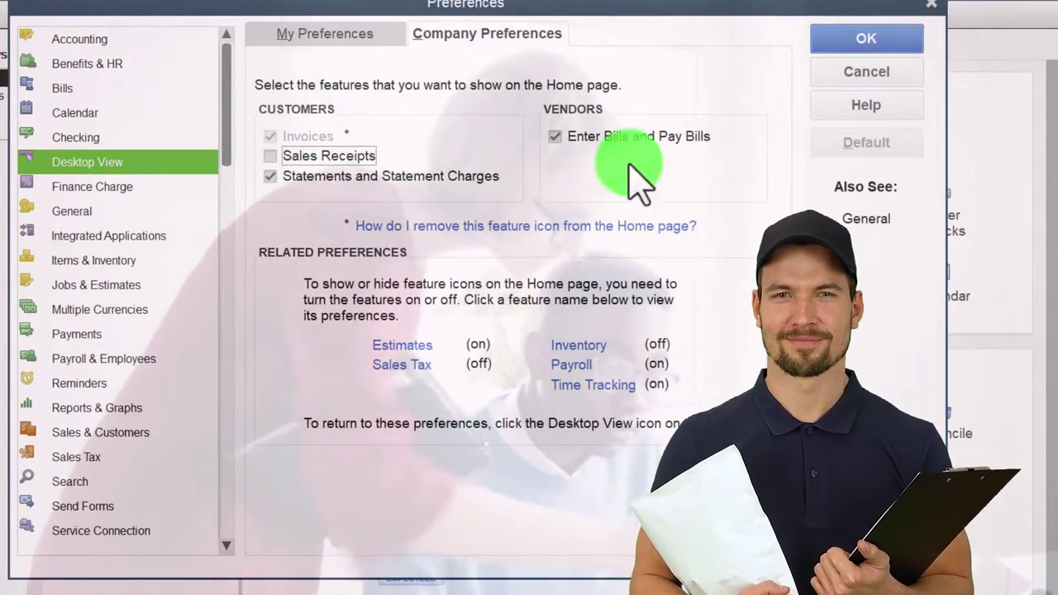
pyautogui.click(839, 50)
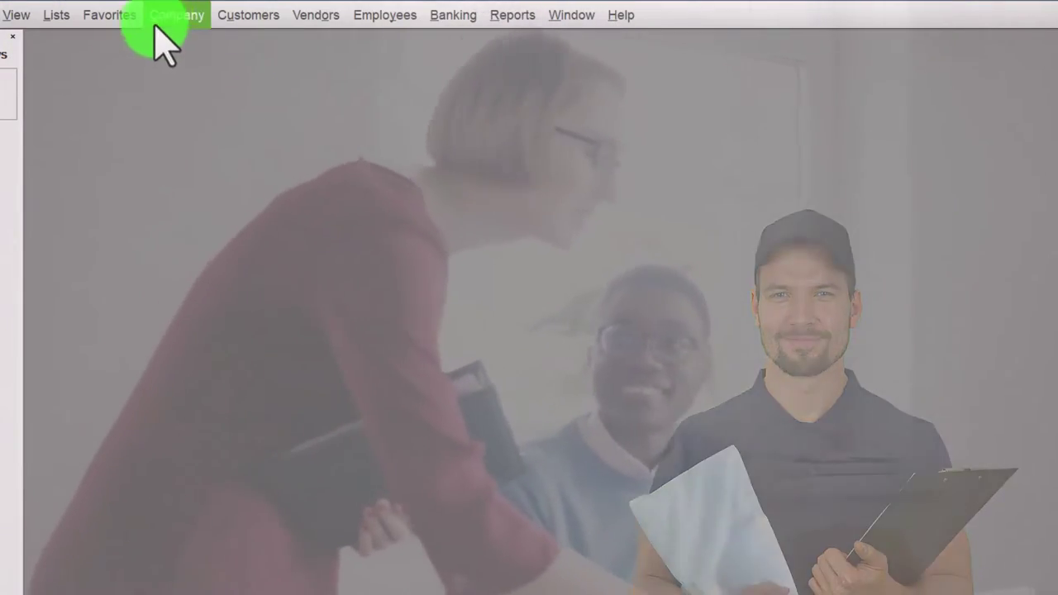
# Reopen the company's Home page and maximize its window
pyautogui.click(174, 16)
pyautogui.click(169, 24)
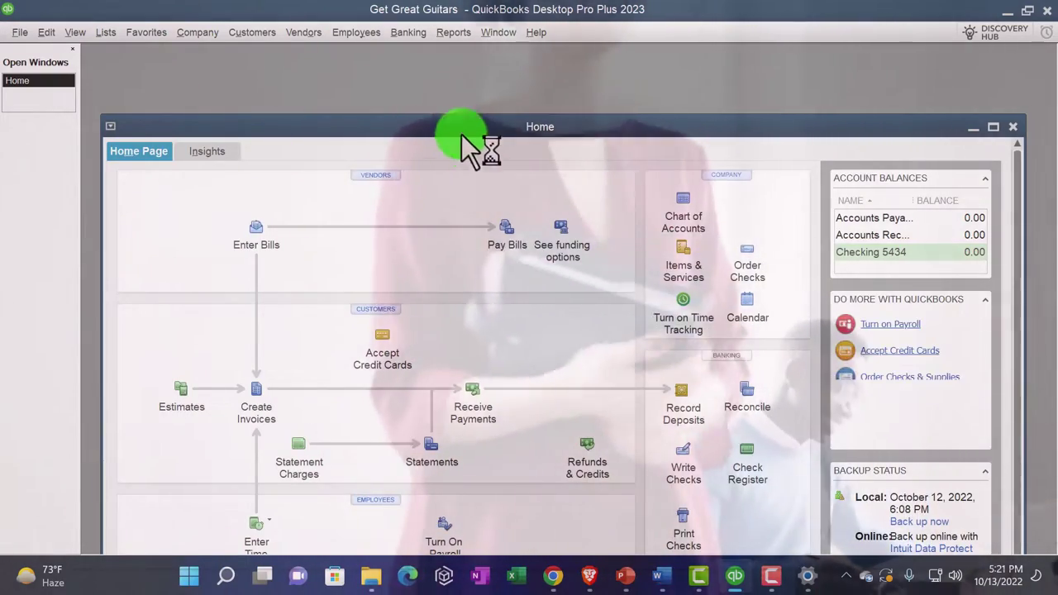
pyautogui.moveTo(461, 136); pyautogui.dragTo(453, 54)
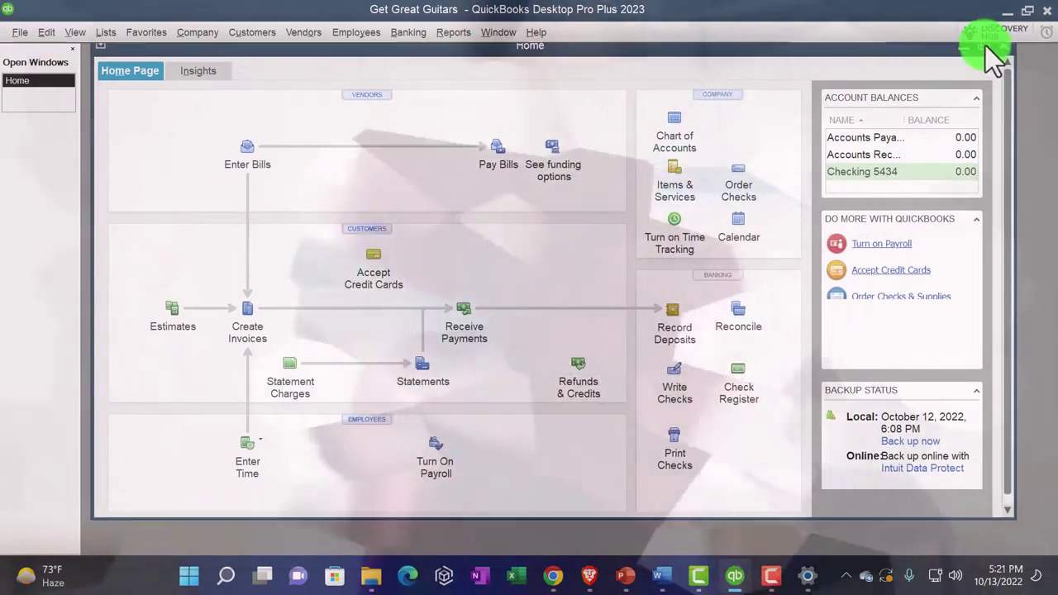
pyautogui.click(985, 45)
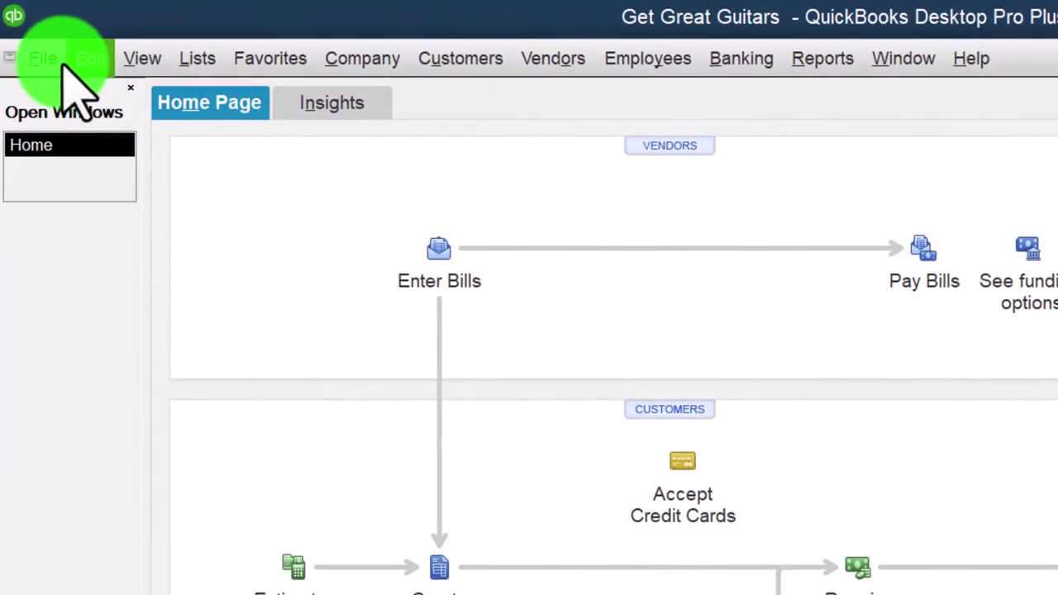
# Turn Sales Receipts back on for the Home page in the Desktop View company preferences, repositioning the preferences window as needed
pyautogui.click(79, 54)
pyautogui.click(136, 426)
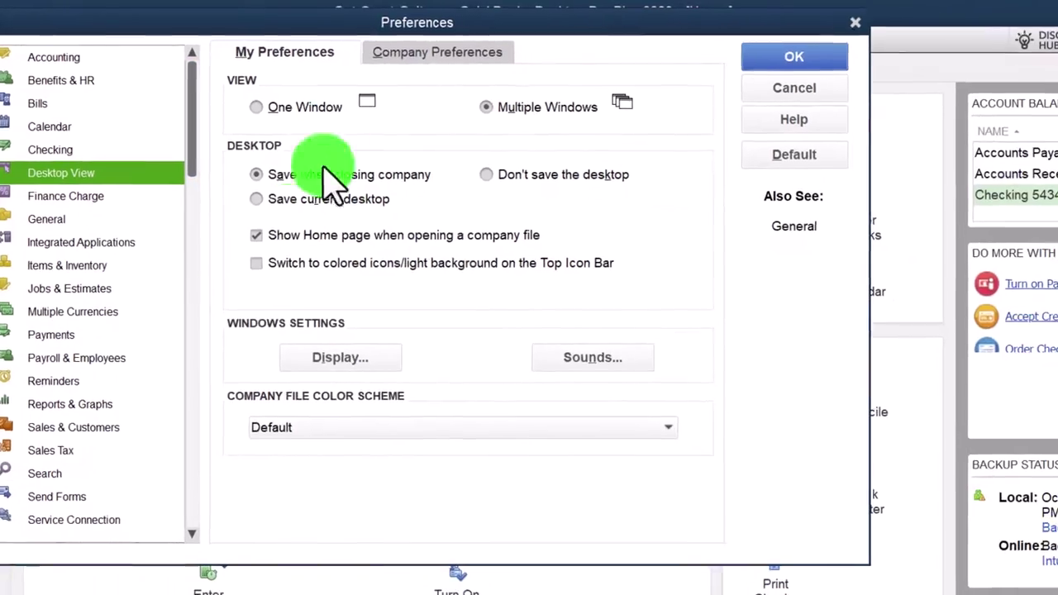
pyautogui.click(390, 56)
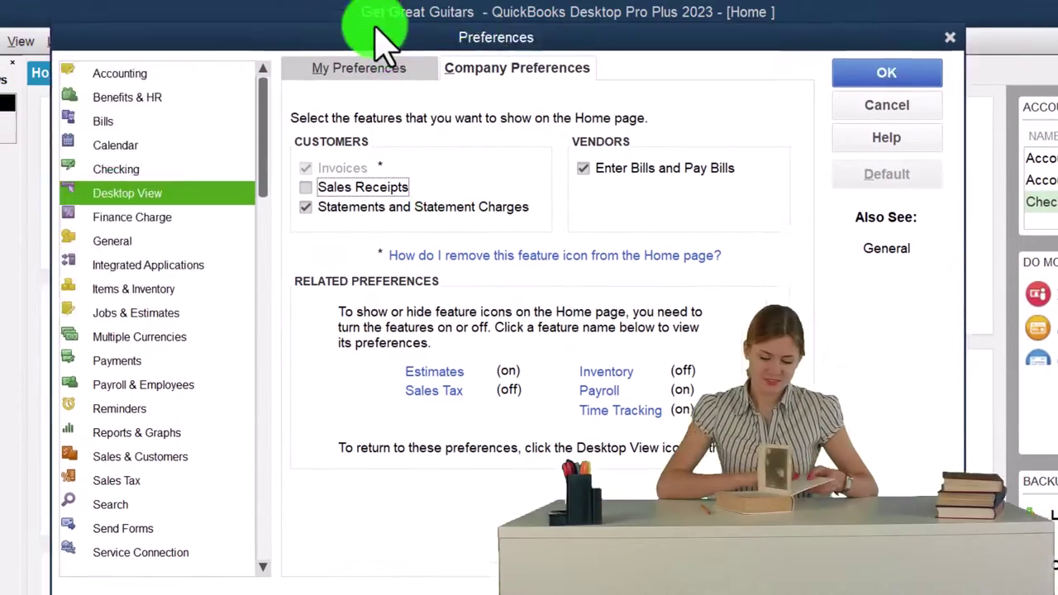
pyautogui.moveTo(325, 18); pyautogui.dragTo(689, 196)
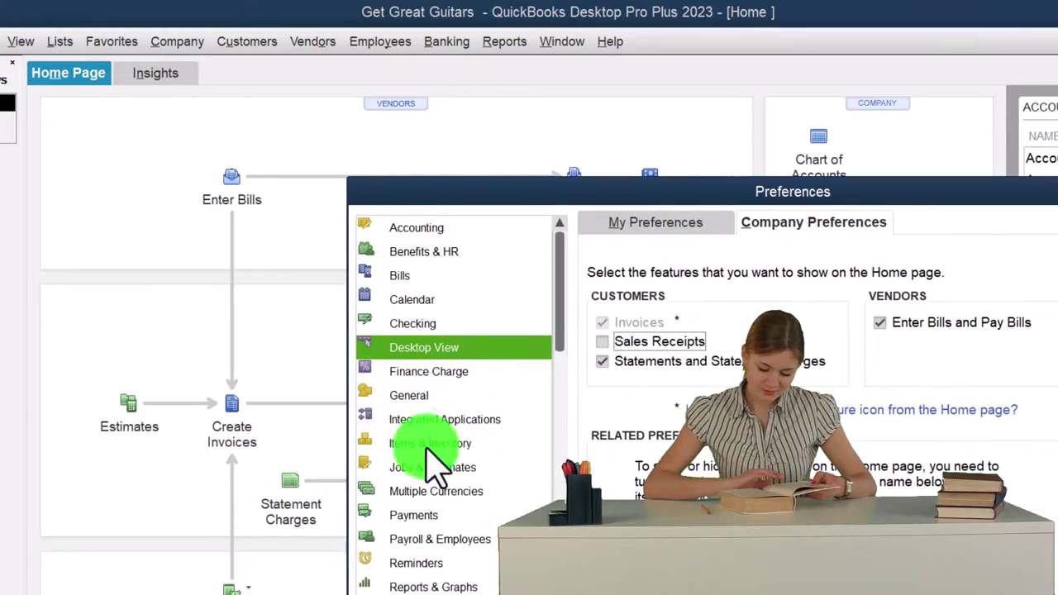
pyautogui.moveTo(649, 199); pyautogui.dragTo(323, 66)
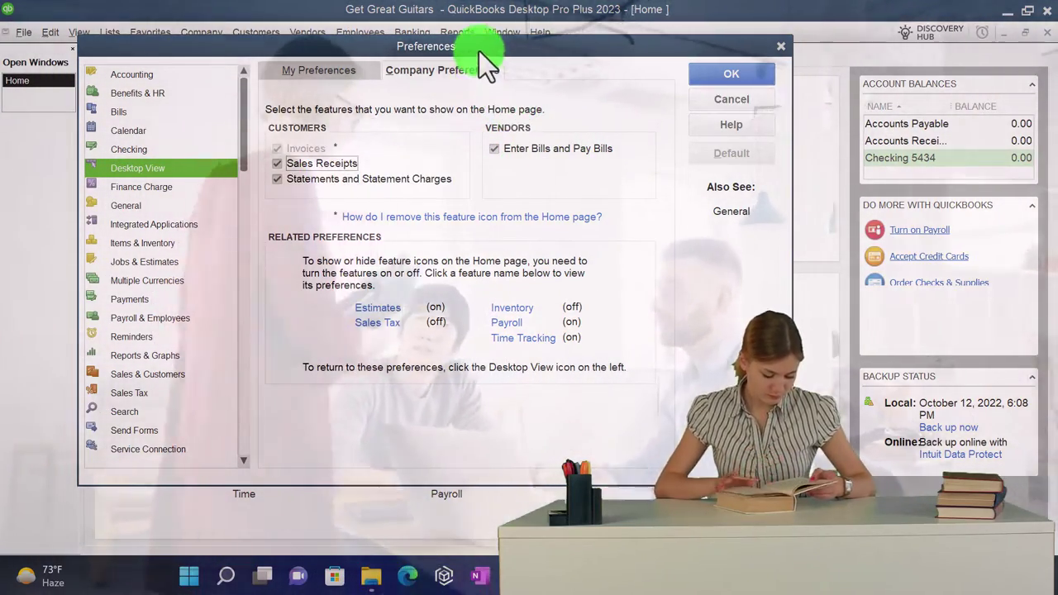
pyautogui.moveTo(479, 52); pyautogui.dragTo(473, 74)
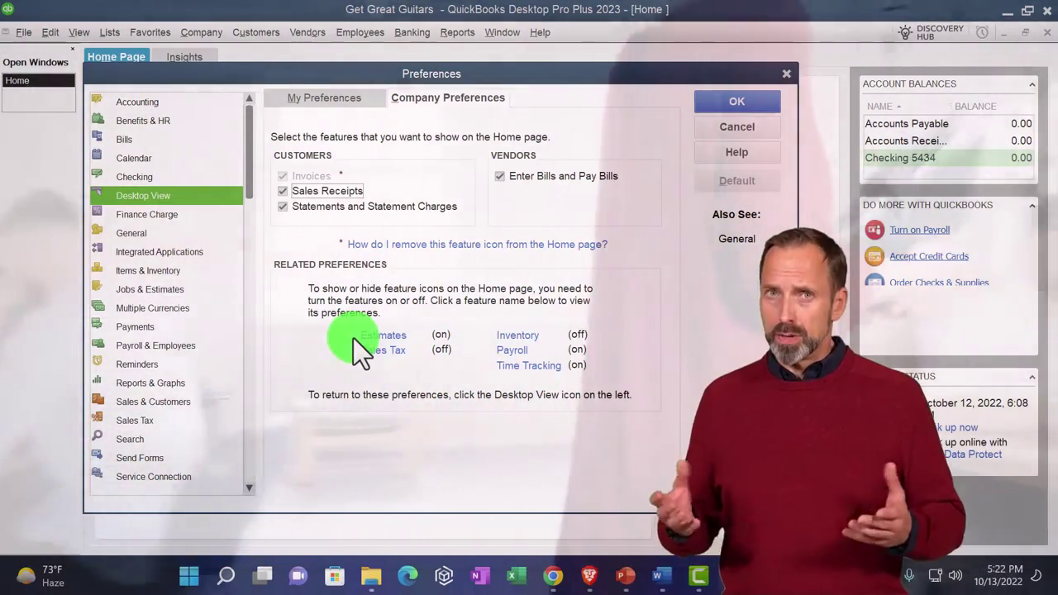
pyautogui.moveTo(344, 70); pyautogui.dragTo(479, 87)
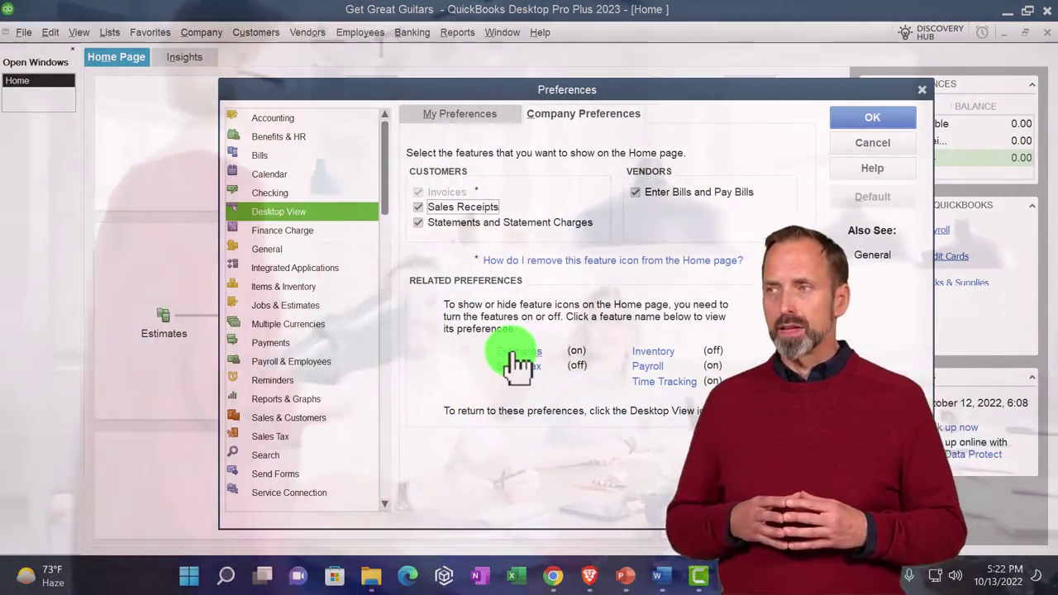
# Go to the related Estimates preferences, saving the Desktop View changes, and review whether estimates are created
pyautogui.click(511, 353)
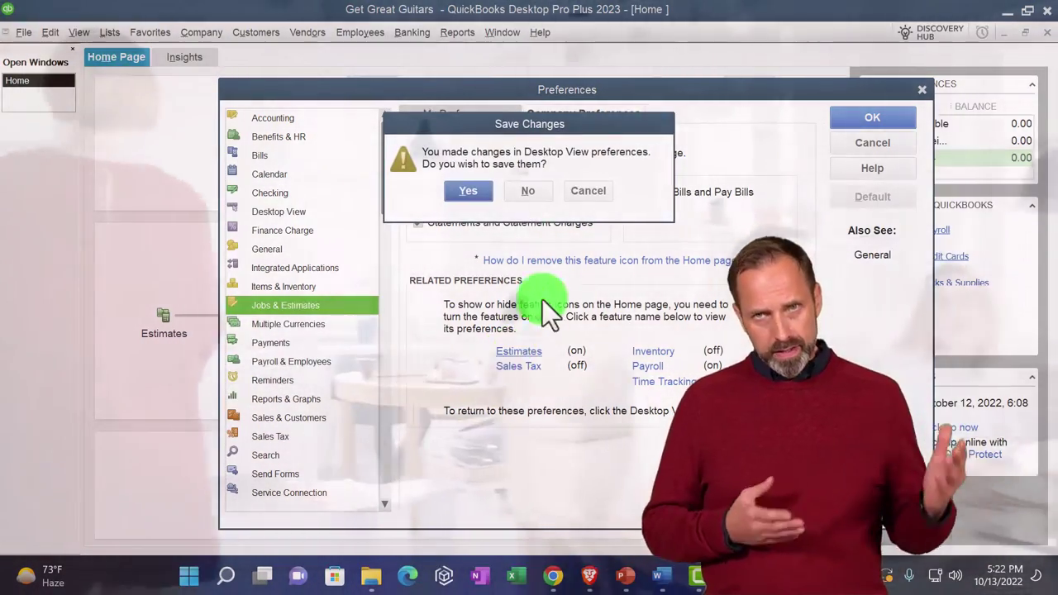
pyautogui.click(470, 190)
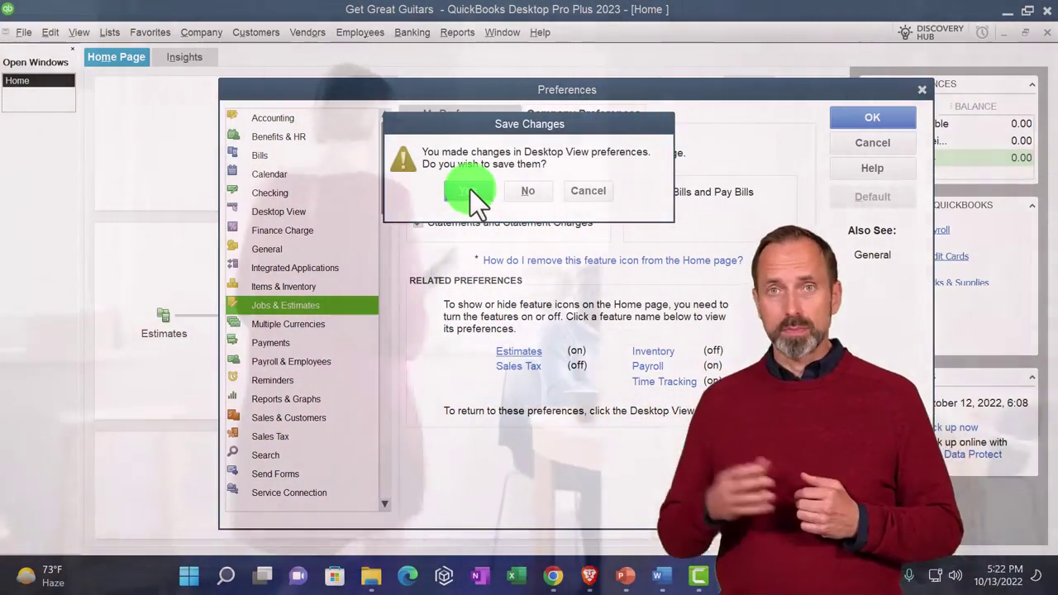
pyautogui.click(530, 192)
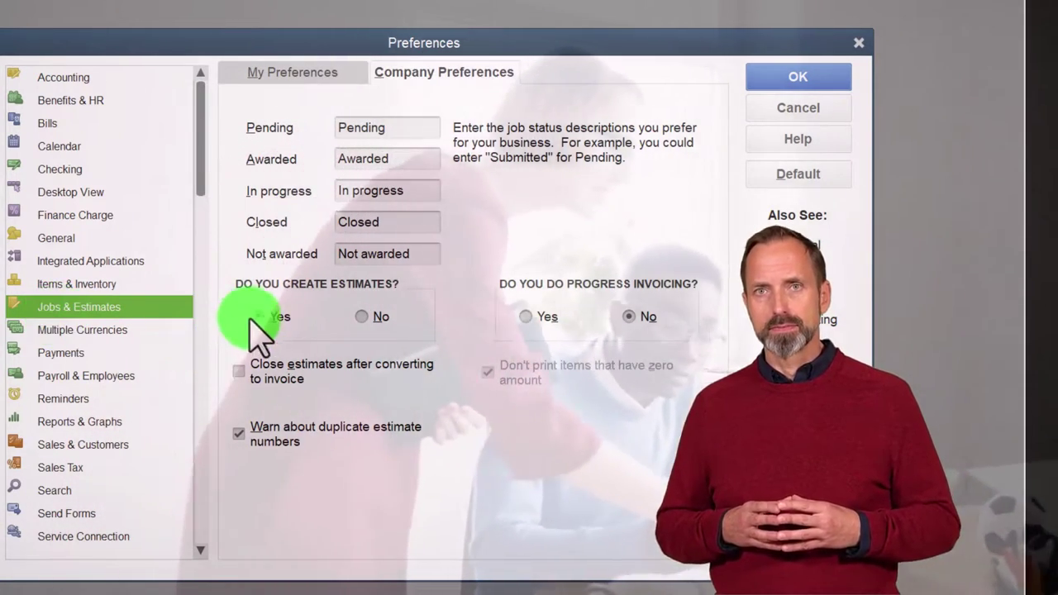
pyautogui.click(251, 316)
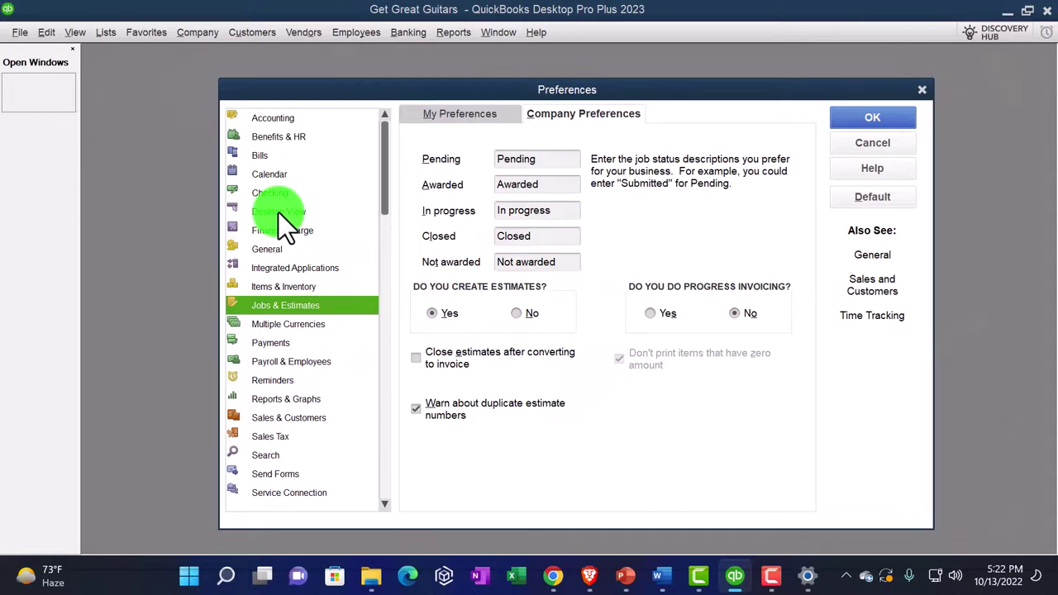
# Look at the Sales Tax preferences from the Desktop View company preferences, then return to Desktop View and close the preferences
pyautogui.click(279, 212)
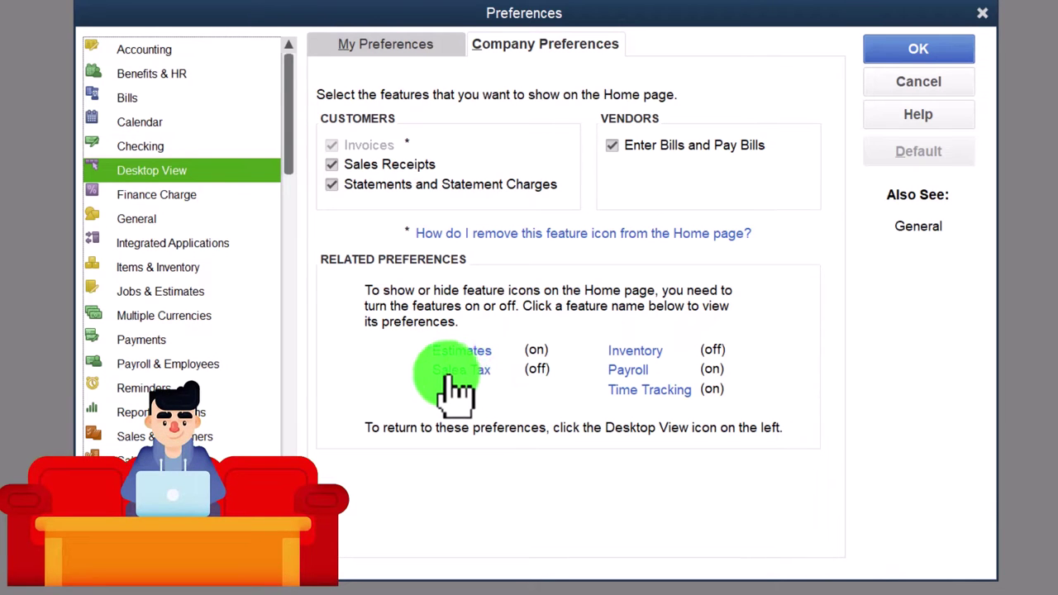
pyautogui.click(457, 371)
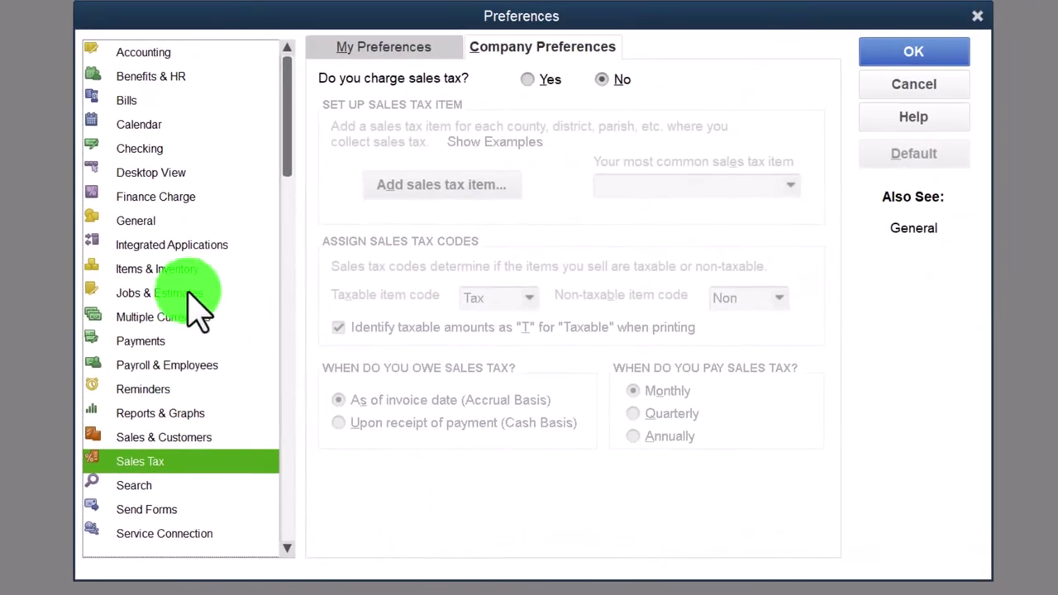
pyautogui.click(152, 174)
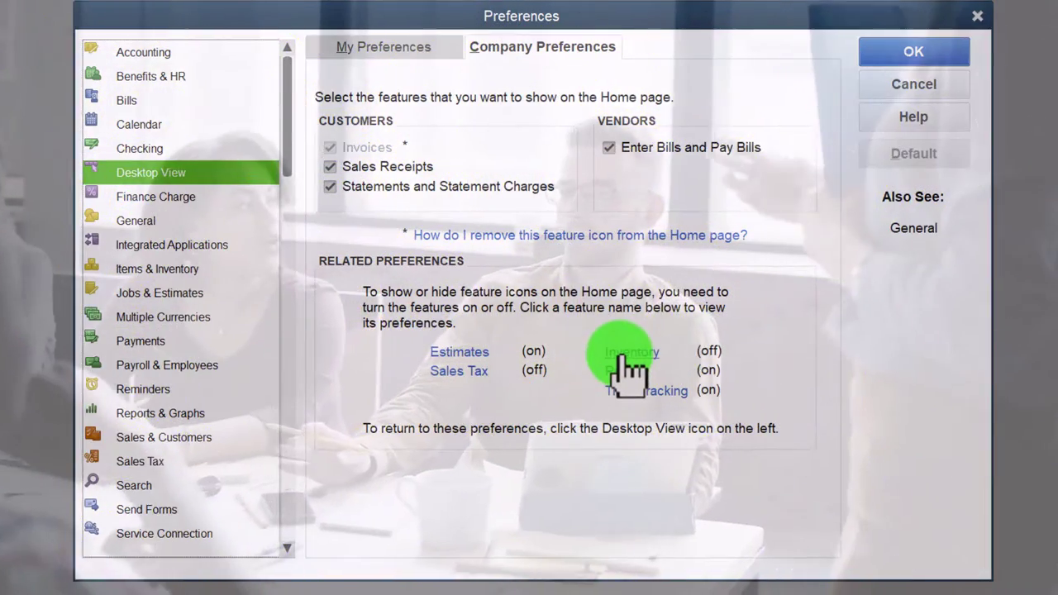
pyautogui.click(975, 16)
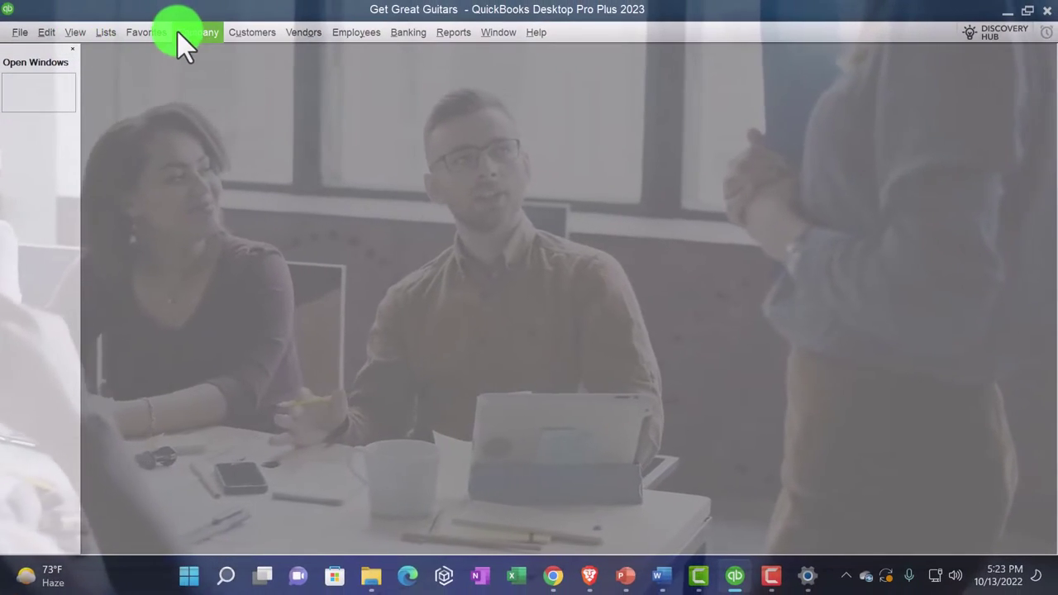
# Reopen the company's Home page and maximize its window
pyautogui.click(178, 33)
pyautogui.click(183, 50)
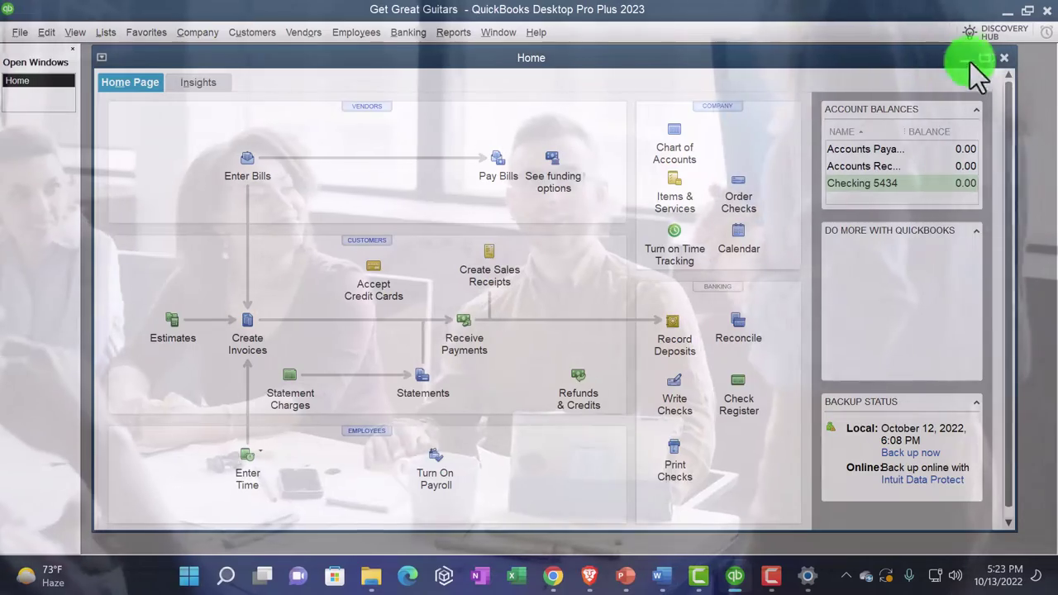
pyautogui.click(984, 56)
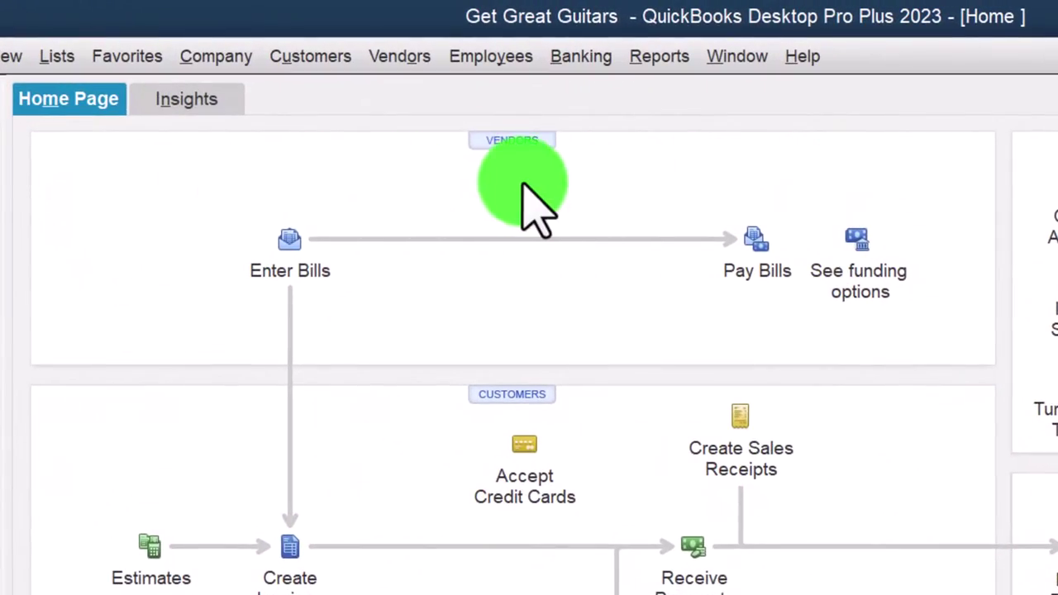
# Activate inventory and purchase orders through the Desktop View company preferences, accept the change, and reopen the Home page
pyautogui.click(2, 56)
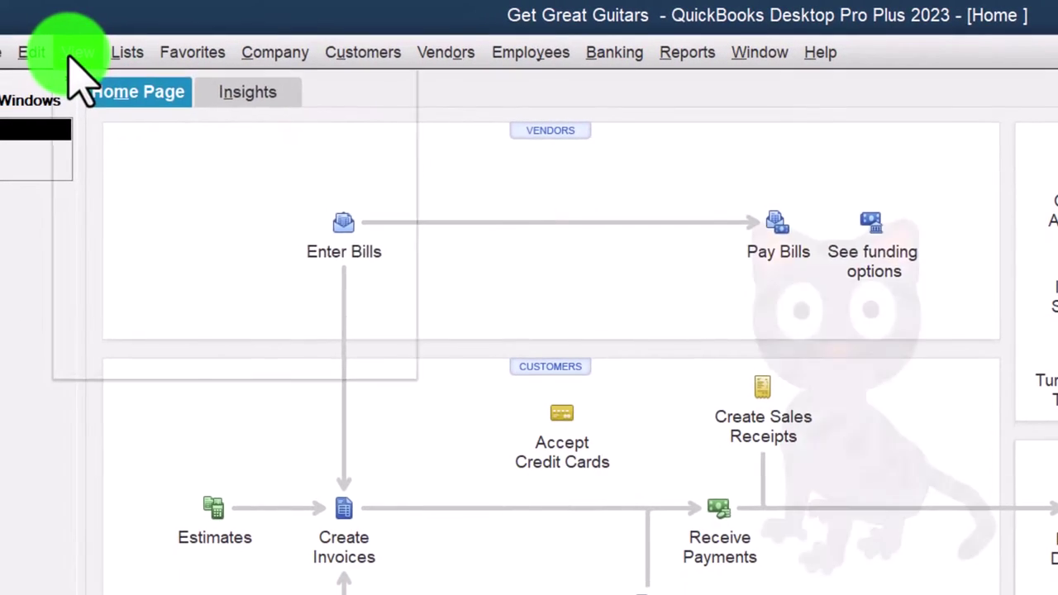
pyautogui.moveTo(33, 50)
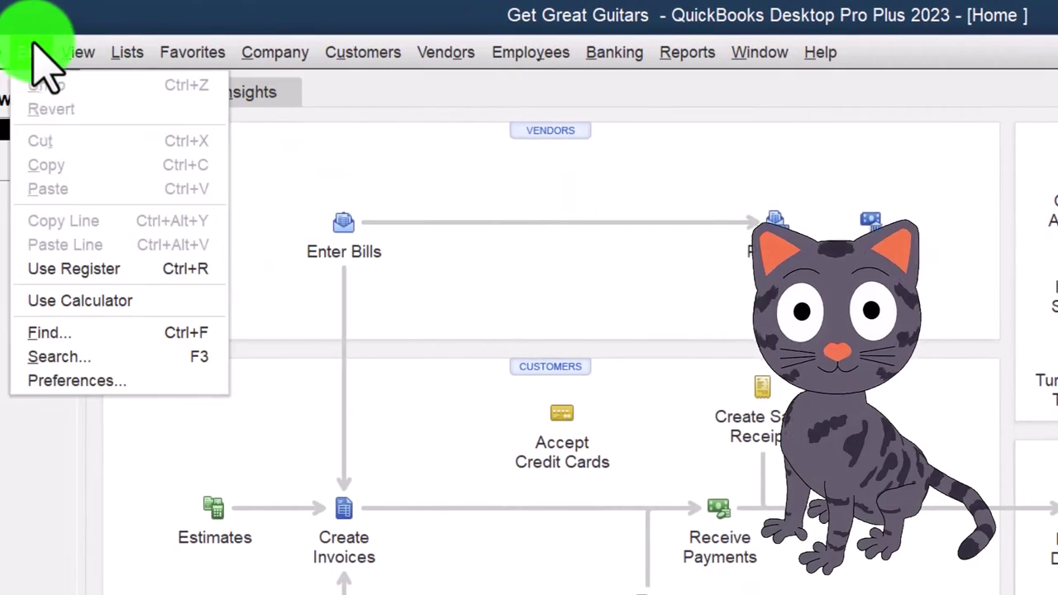
pyautogui.click(65, 381)
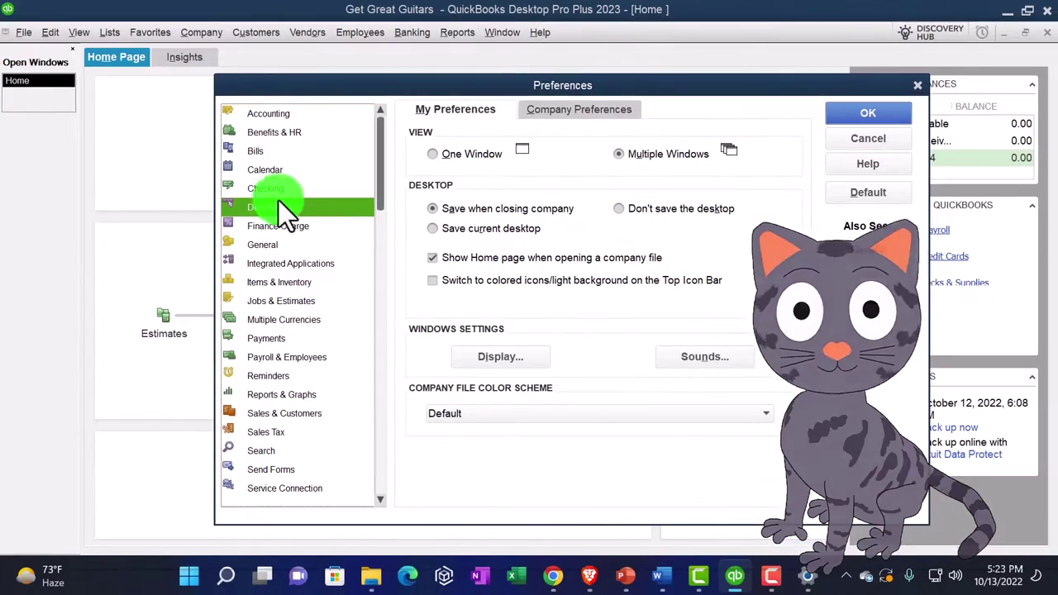
pyautogui.click(563, 107)
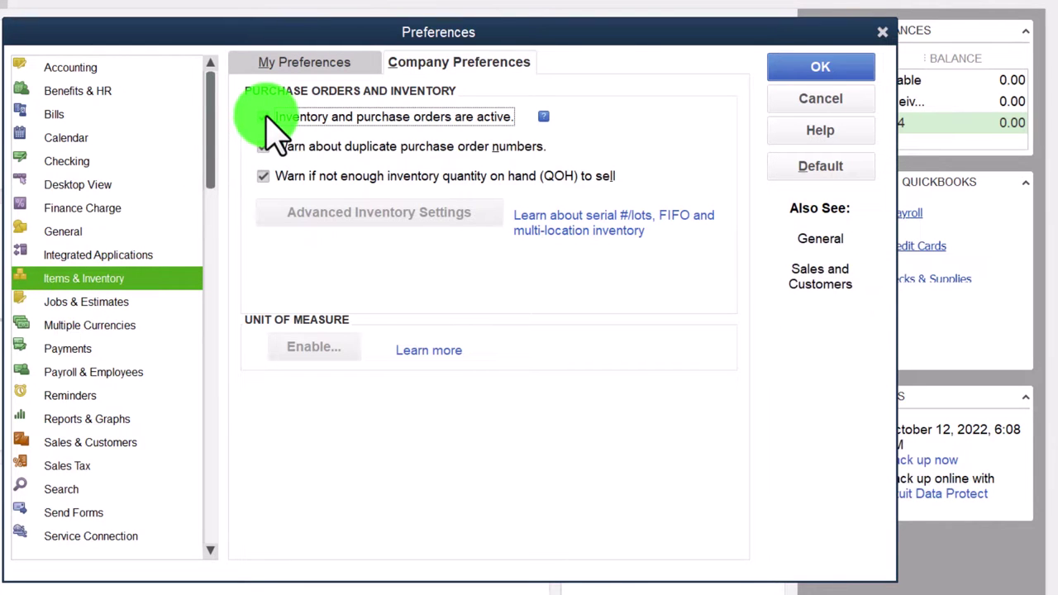
pyautogui.click(793, 73)
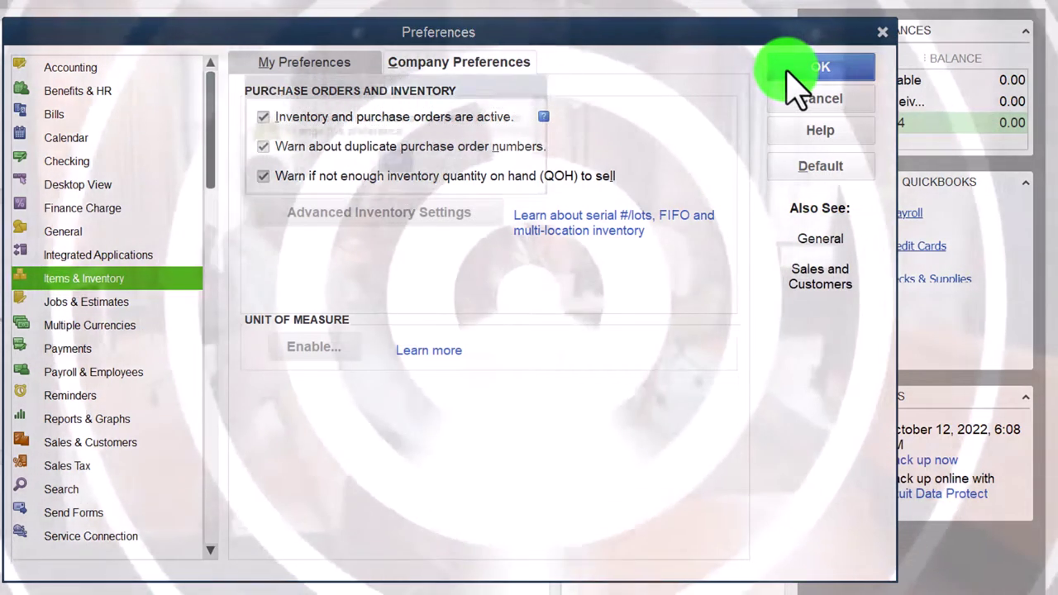
pyautogui.click(405, 165)
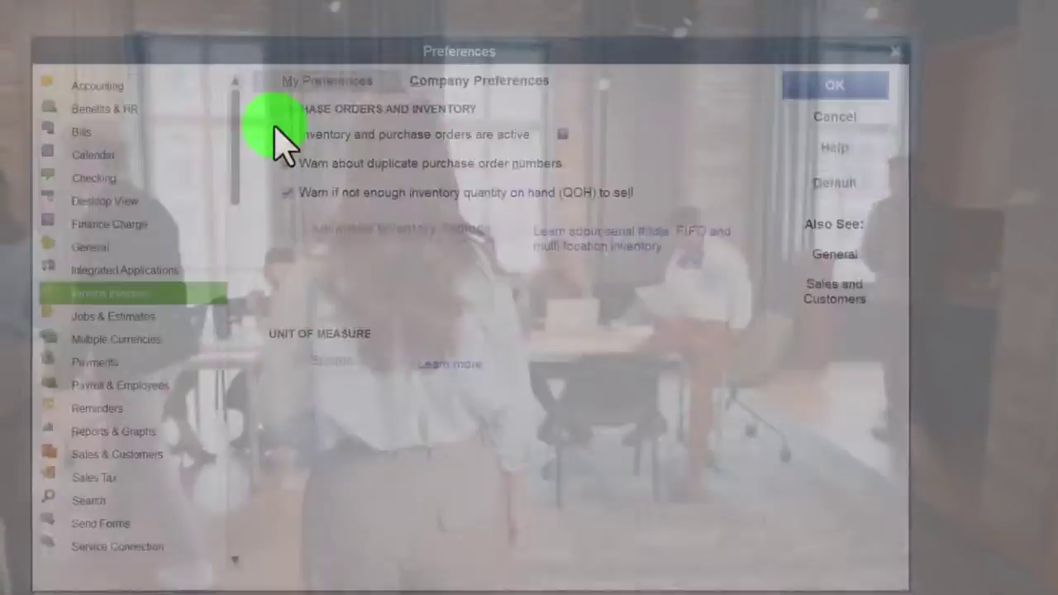
pyautogui.click(83, 36)
pyautogui.click(99, 75)
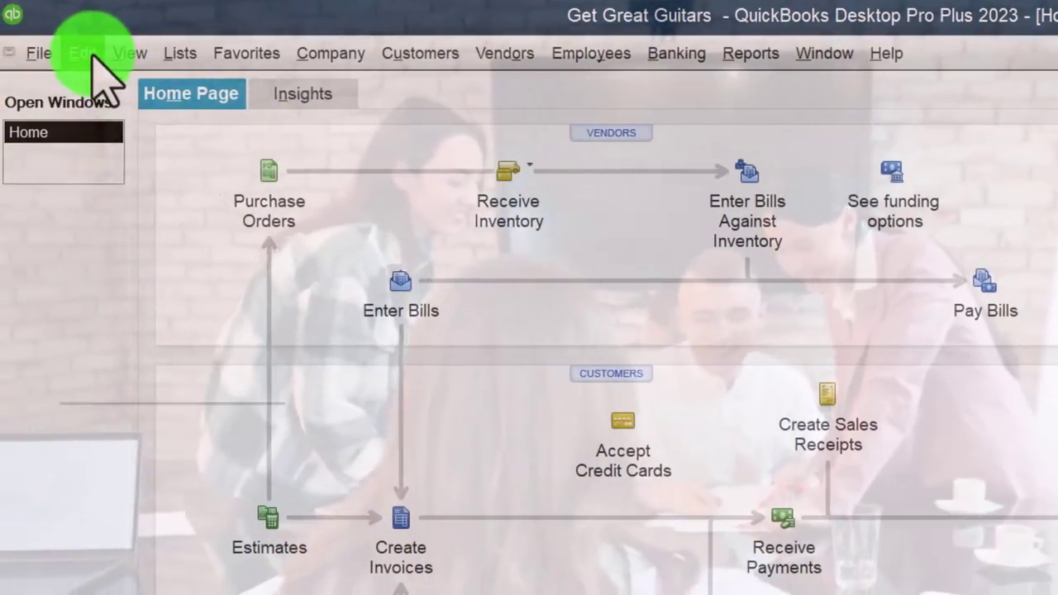
# Deactivate inventory and purchase orders in the Items & Inventory company preferences and accept the change
pyautogui.click(83, 53)
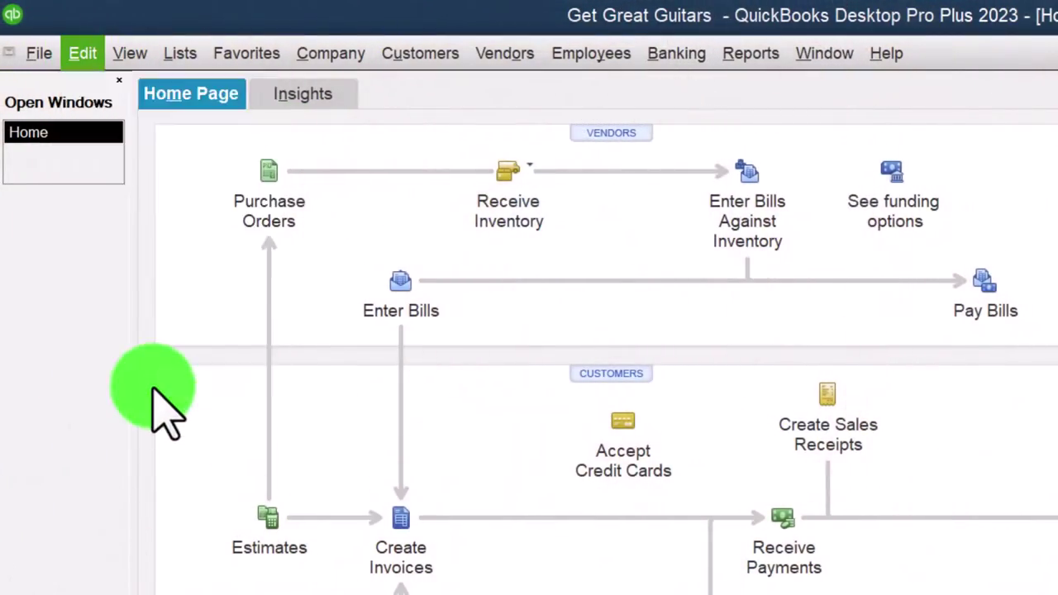
pyautogui.click(166, 410)
pyautogui.click(244, 277)
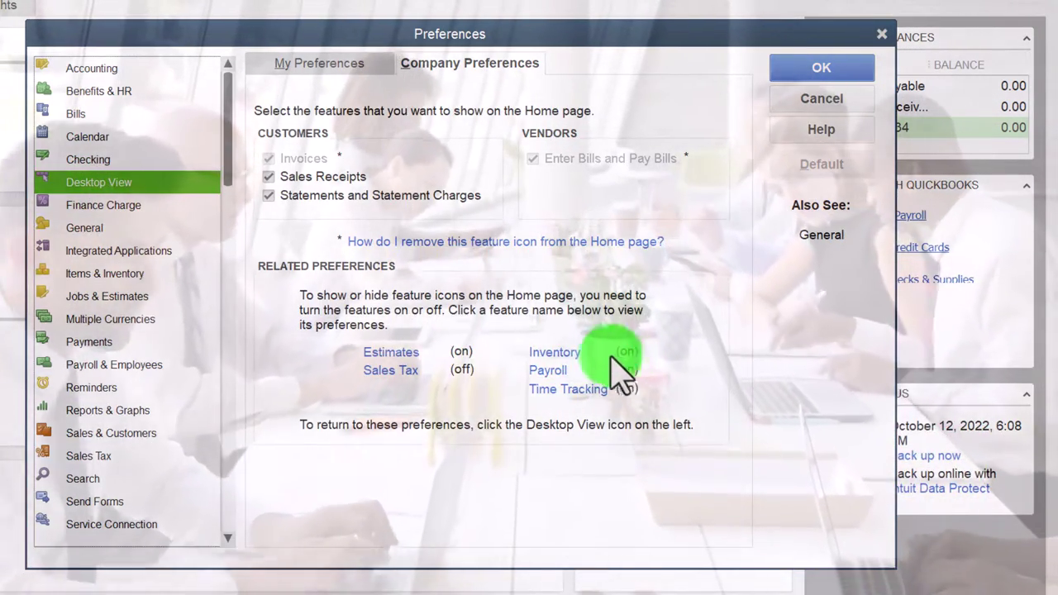
pyautogui.click(572, 357)
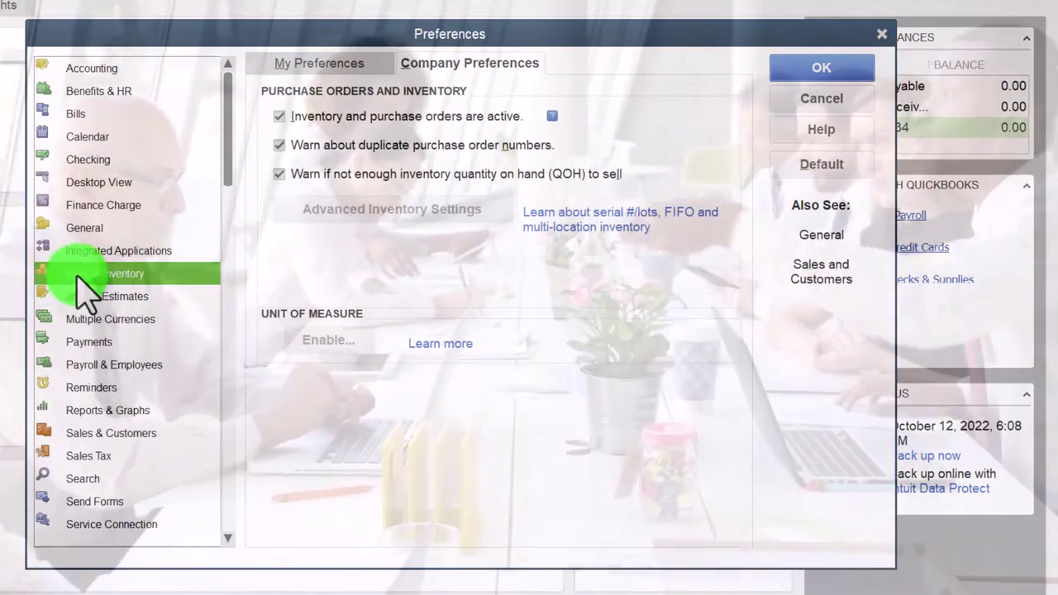
pyautogui.click(280, 117)
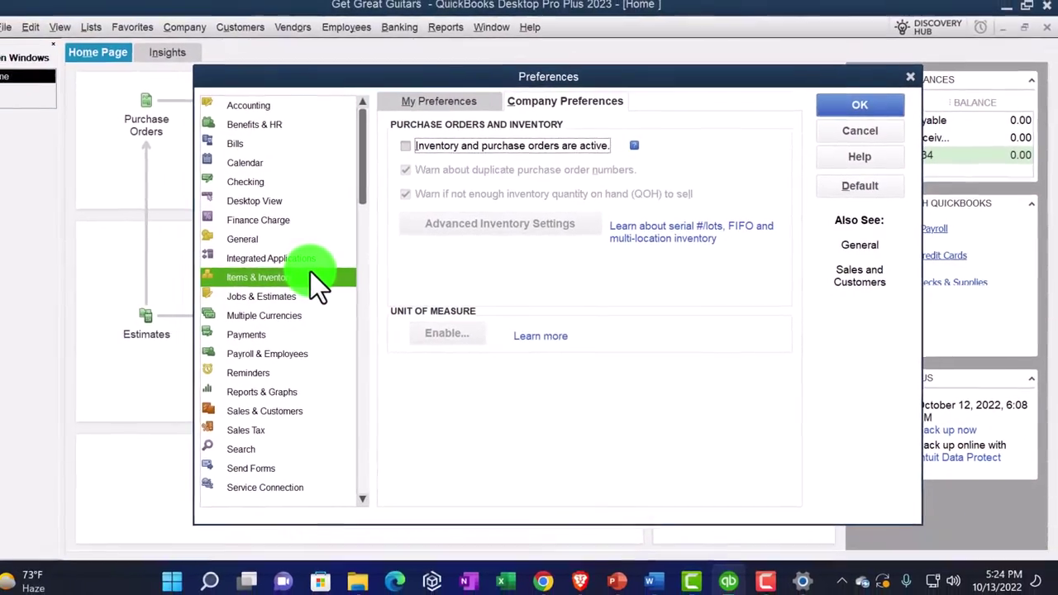
pyautogui.click(840, 109)
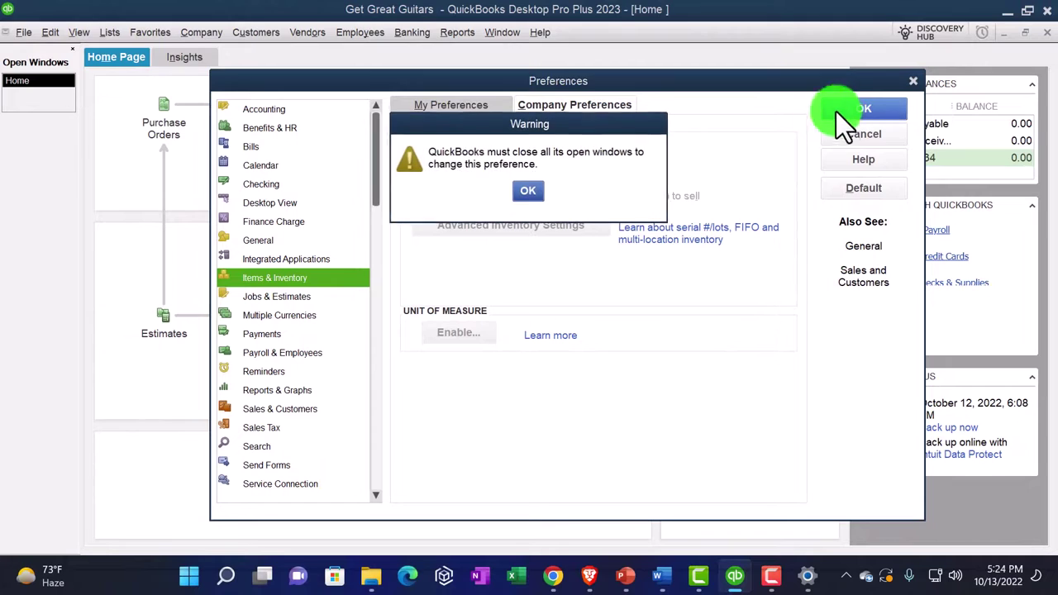
pyautogui.click(529, 192)
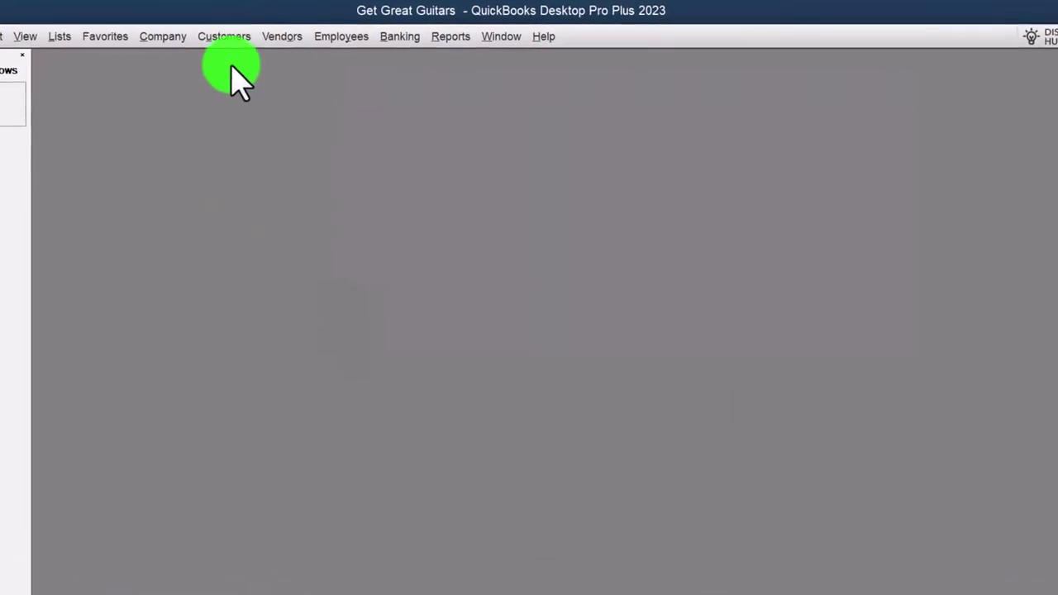
# Bring the Home page back up and maximize it to check the vendor section without the inventory features
pyautogui.click(201, 32)
pyautogui.click(77, 76)
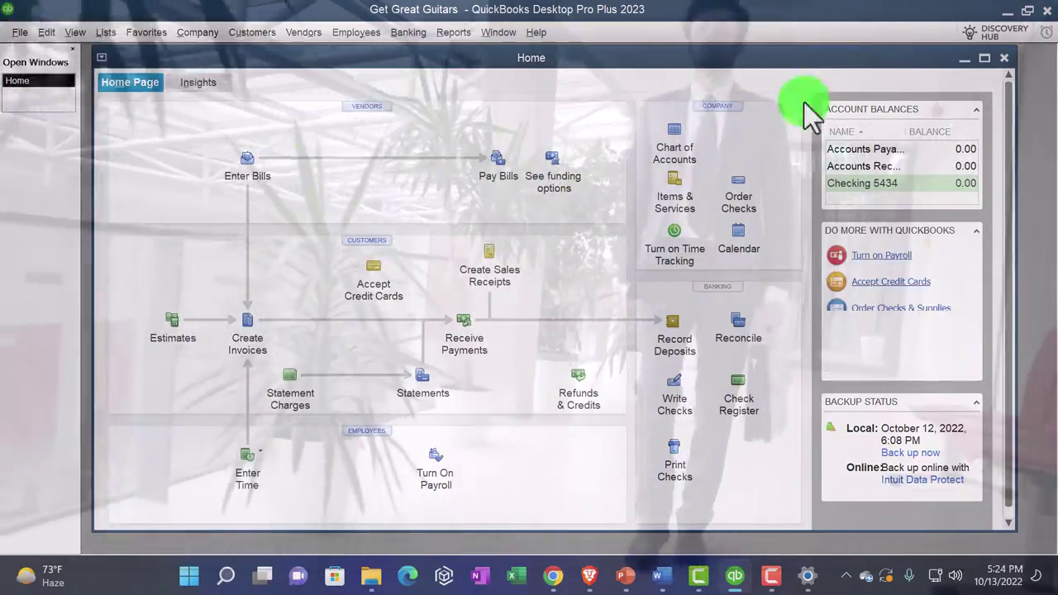
pyautogui.click(985, 58)
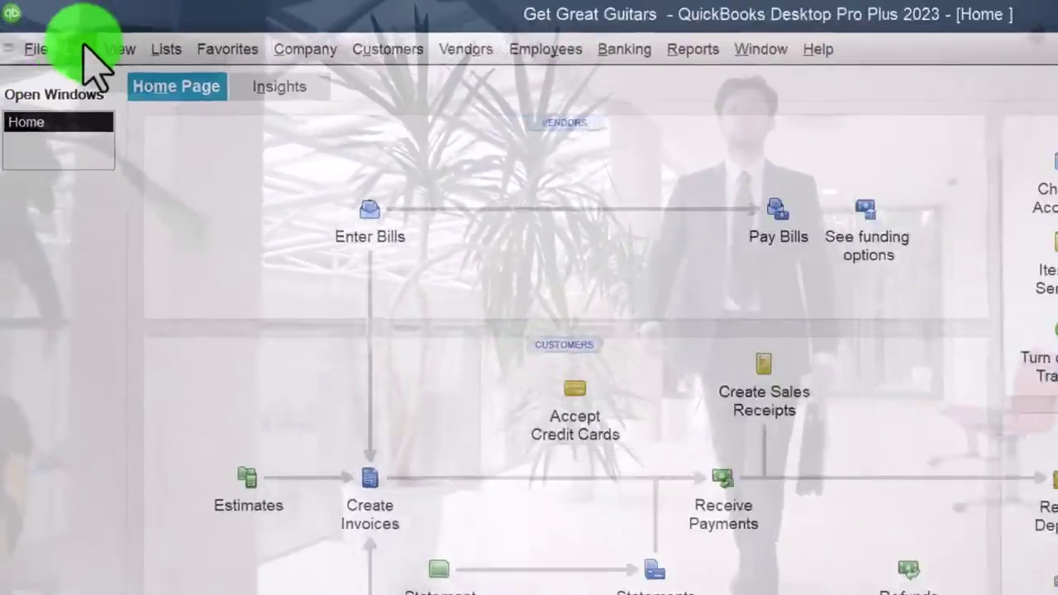
# Return to the Desktop View company preferences and examine the related Payroll preferences
pyautogui.click(79, 49)
pyautogui.click(122, 359)
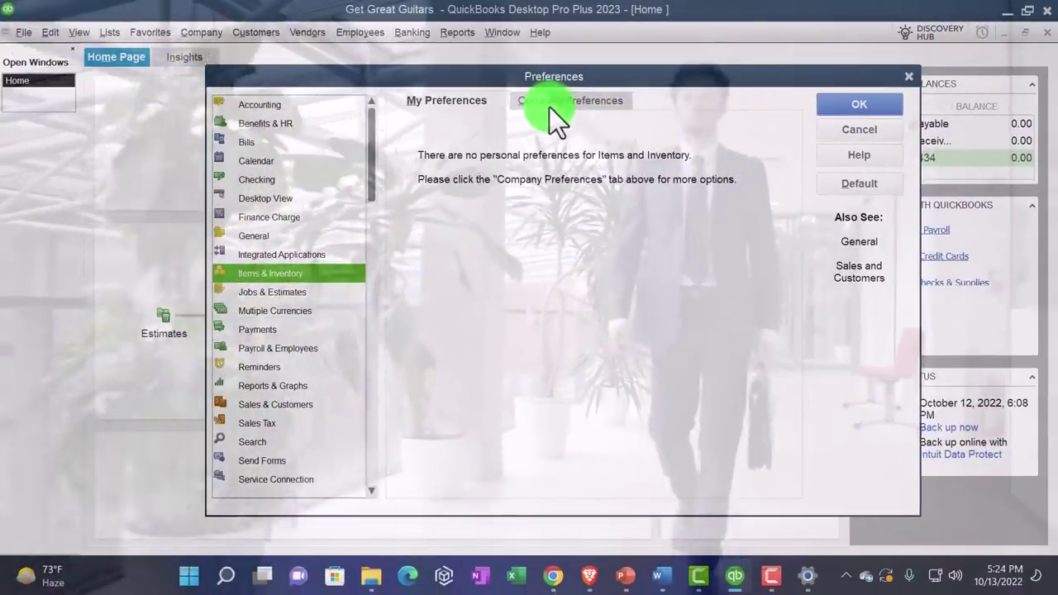
pyautogui.click(674, 124)
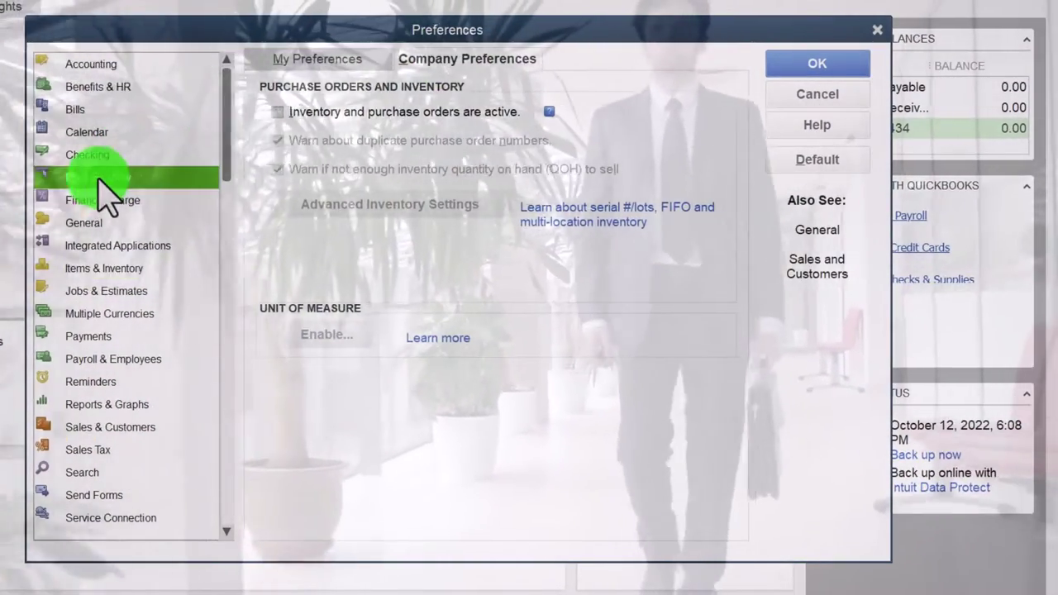
pyautogui.click(99, 177)
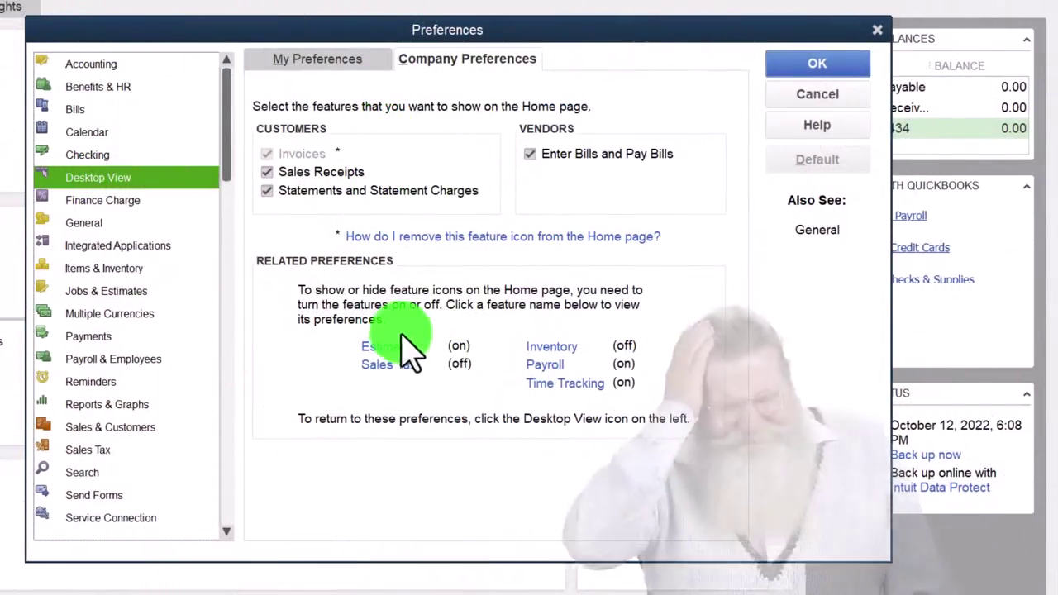
pyautogui.click(548, 366)
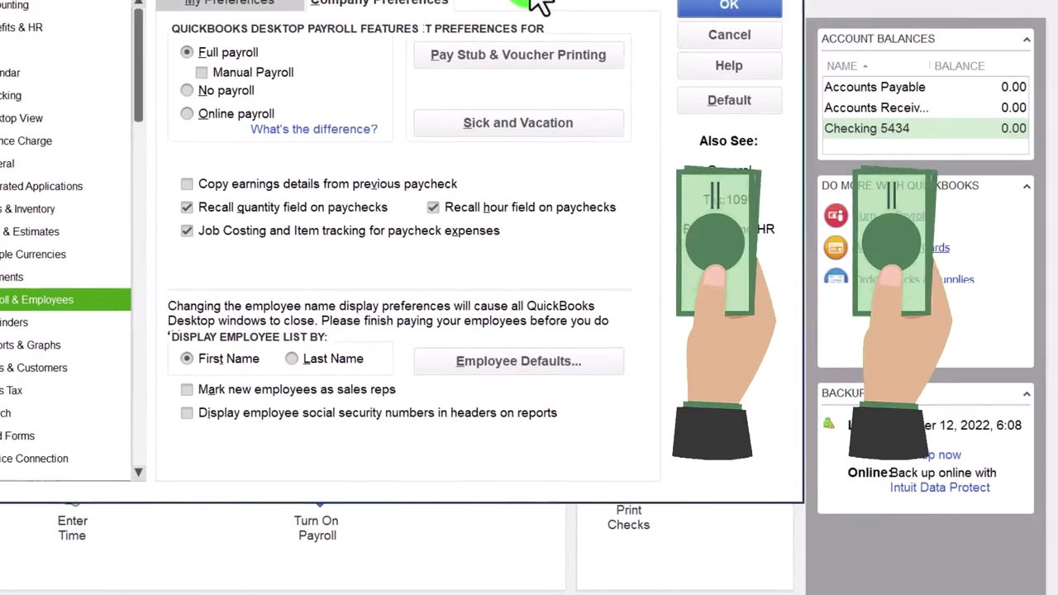
# Accept the payroll preferences, return to the Desktop View company preferences, and examine the related Time Tracking settings
pyautogui.click(722, 4)
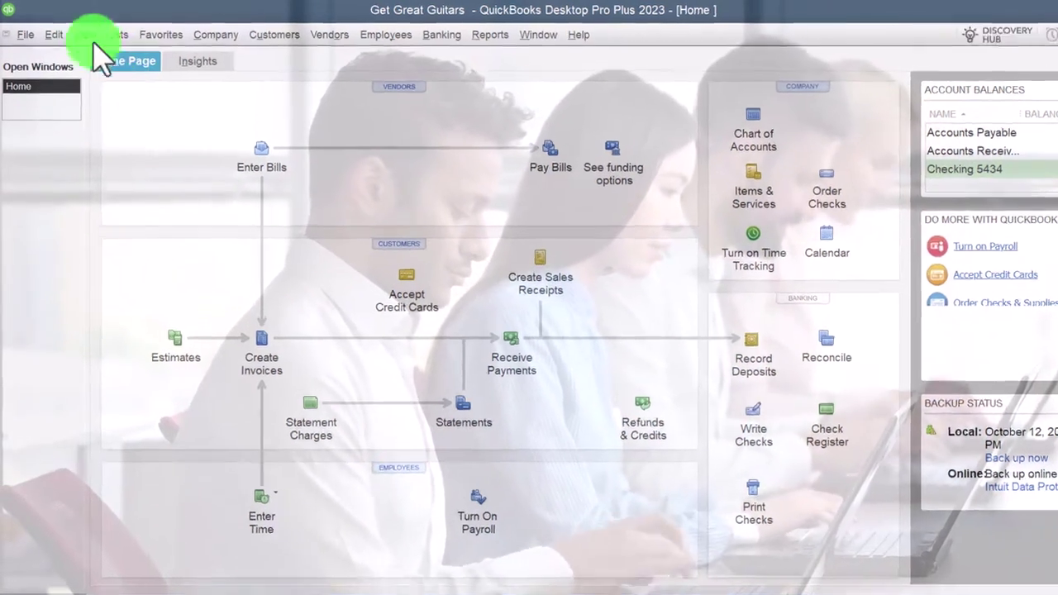
pyautogui.click(49, 32)
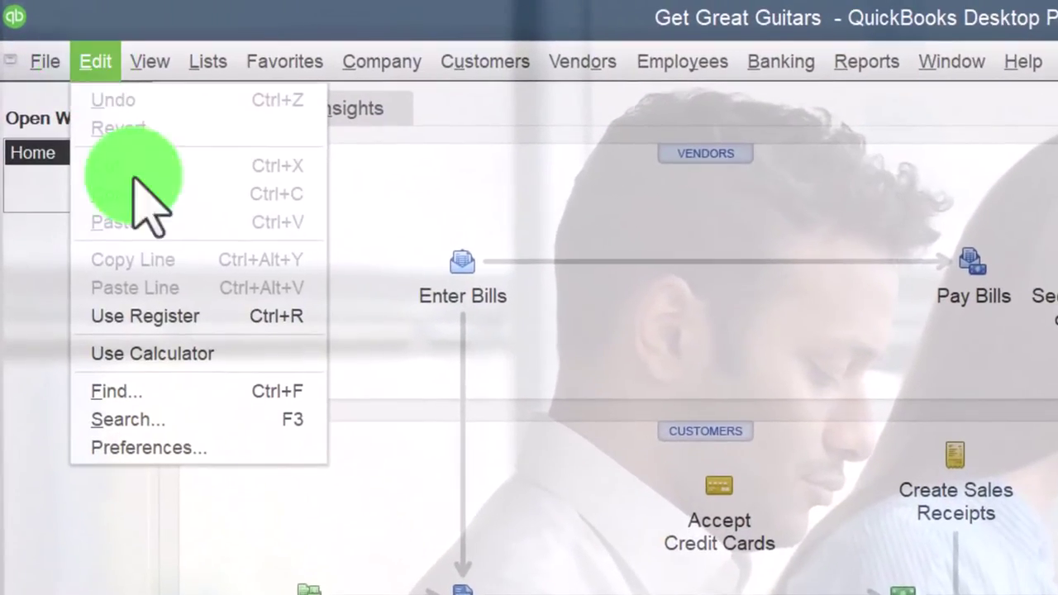
pyautogui.click(163, 449)
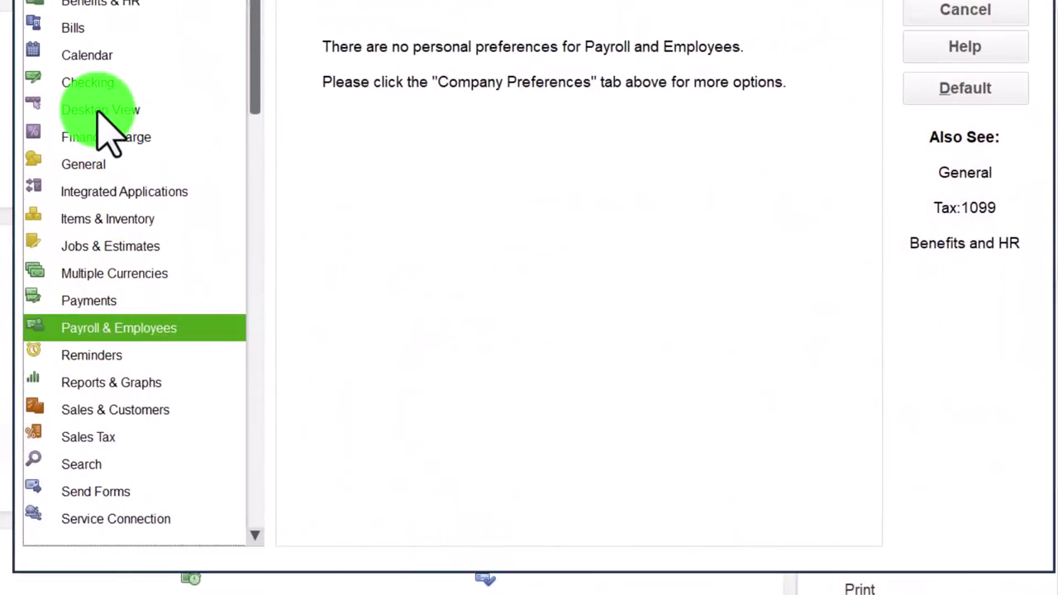
pyautogui.click(104, 110)
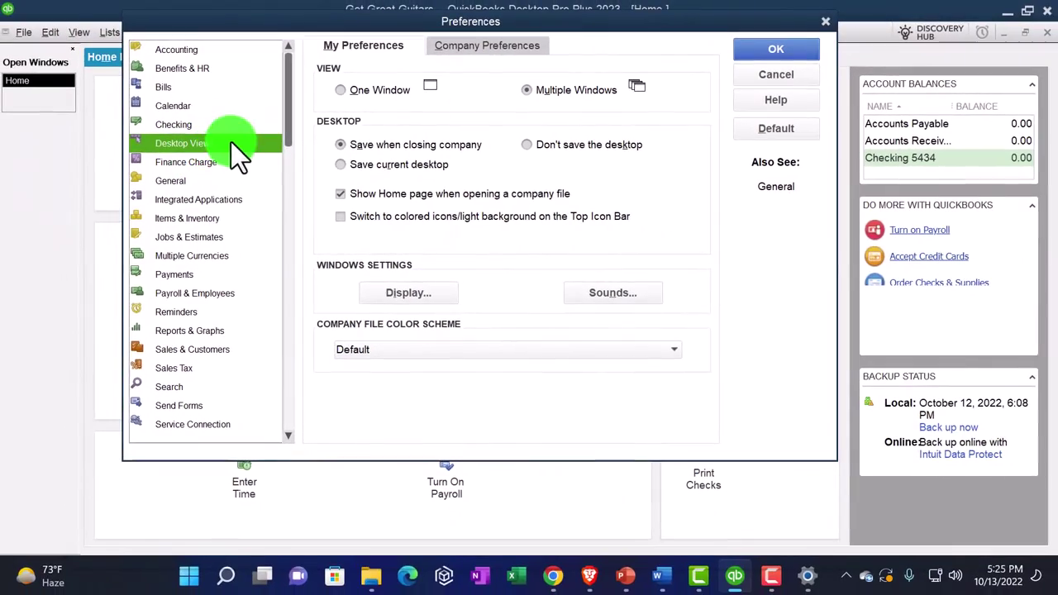
pyautogui.click(507, 47)
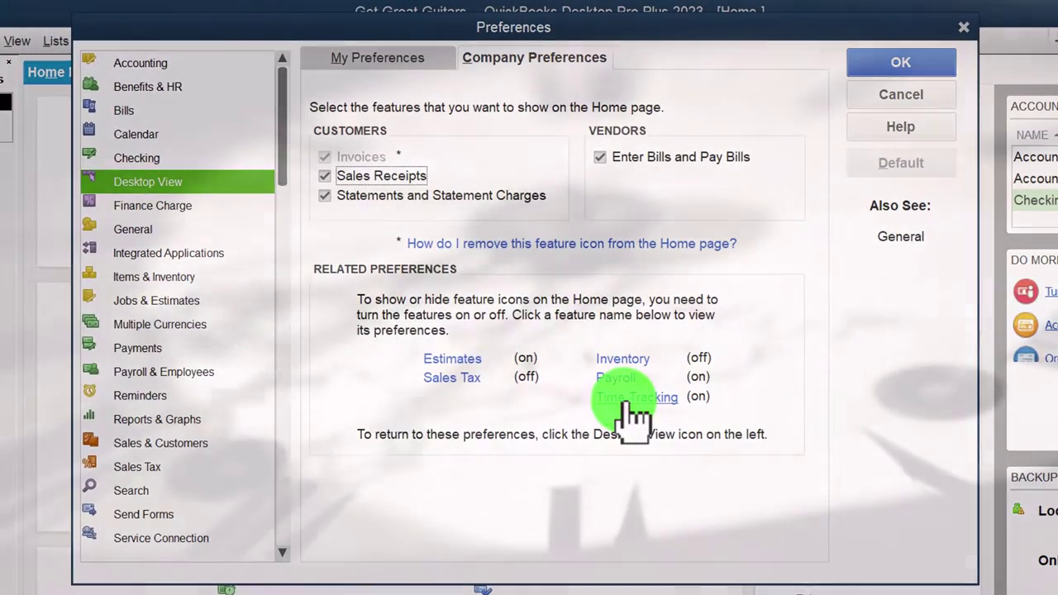
pyautogui.click(583, 332)
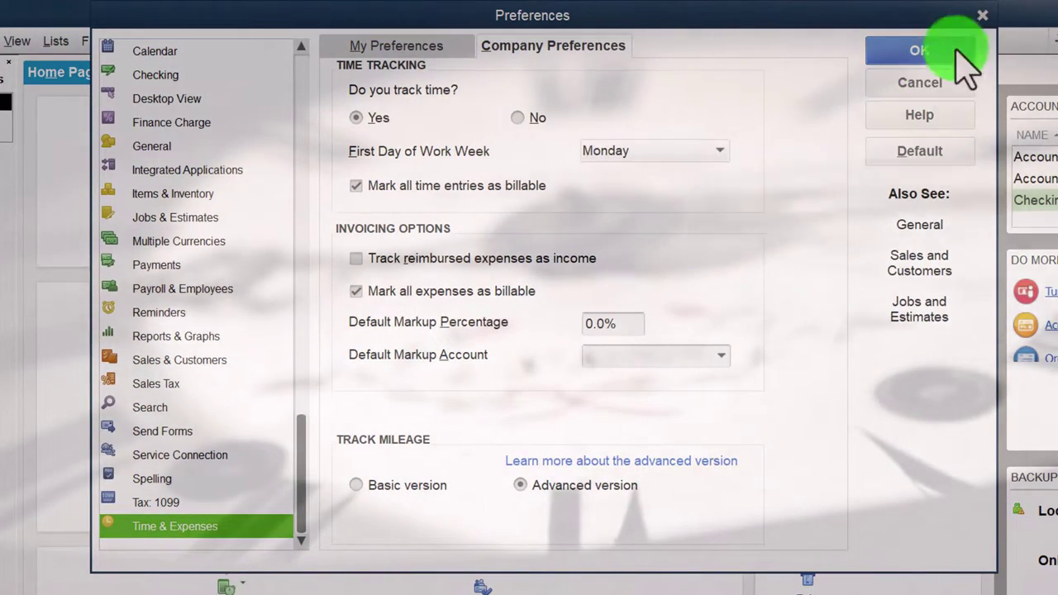
pyautogui.click(964, 46)
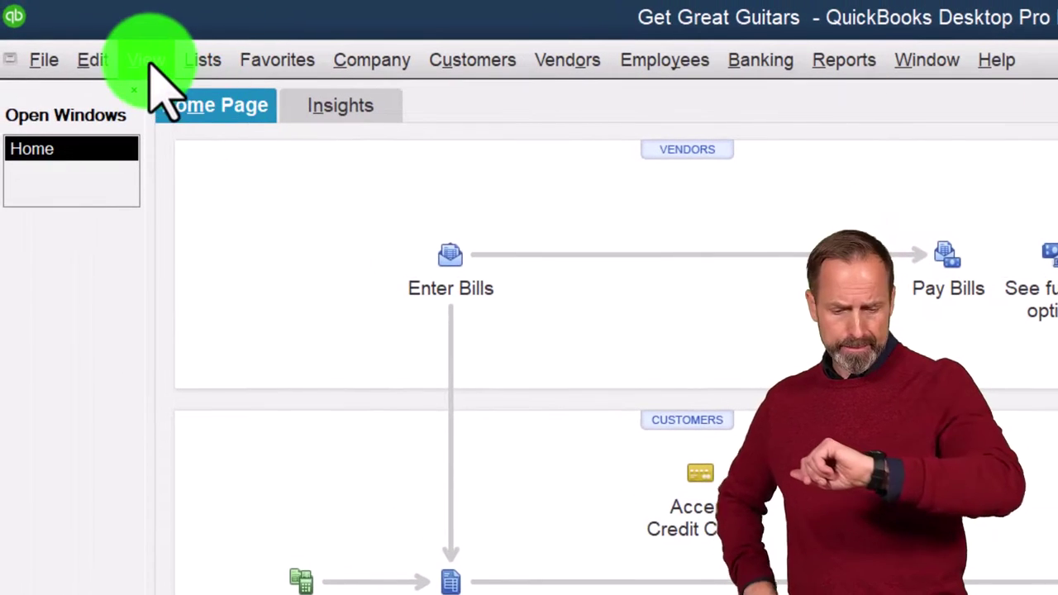
# Reopen the Desktop View company preferences to review the Home page features and related preferences once more
pyautogui.click(107, 59)
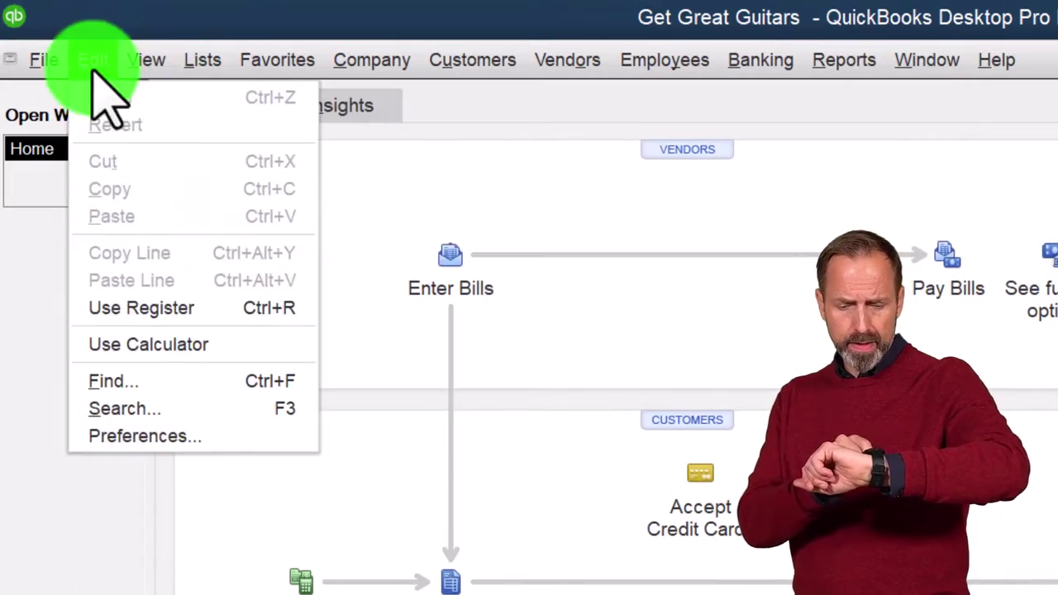
pyautogui.click(116, 437)
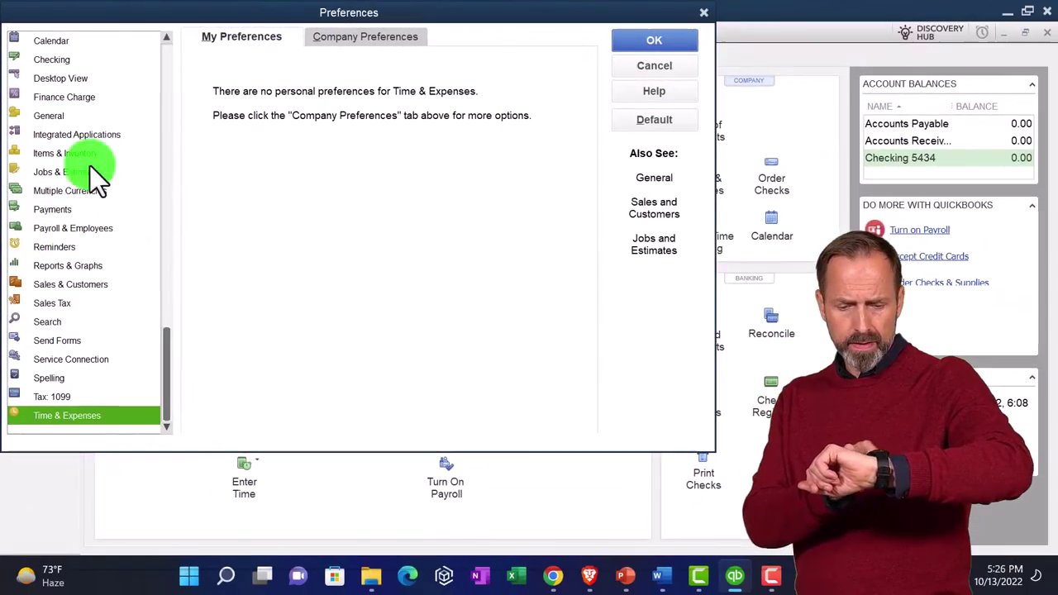
pyautogui.click(66, 79)
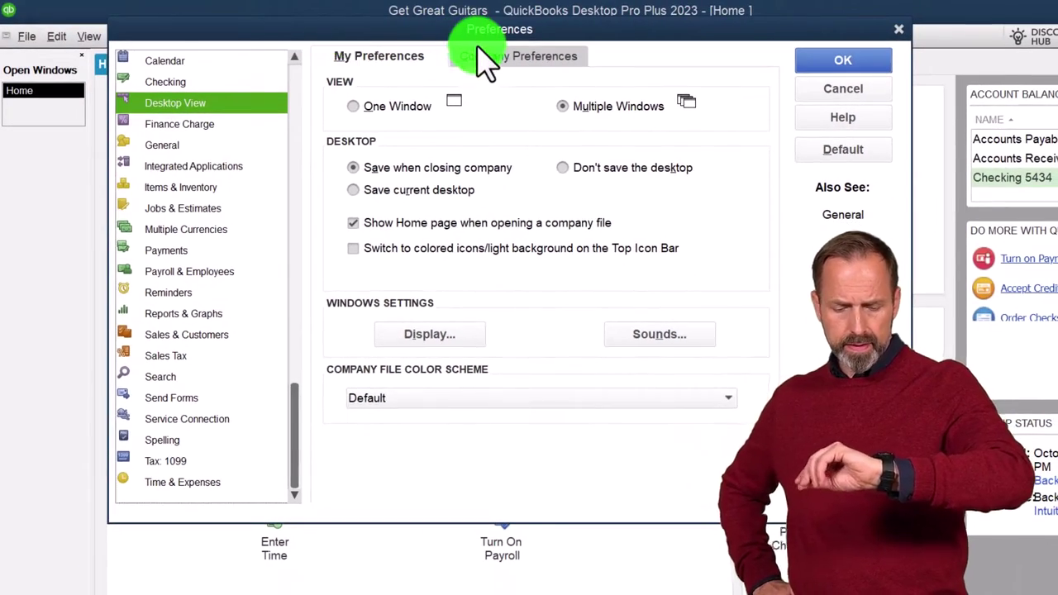
pyautogui.click(487, 60)
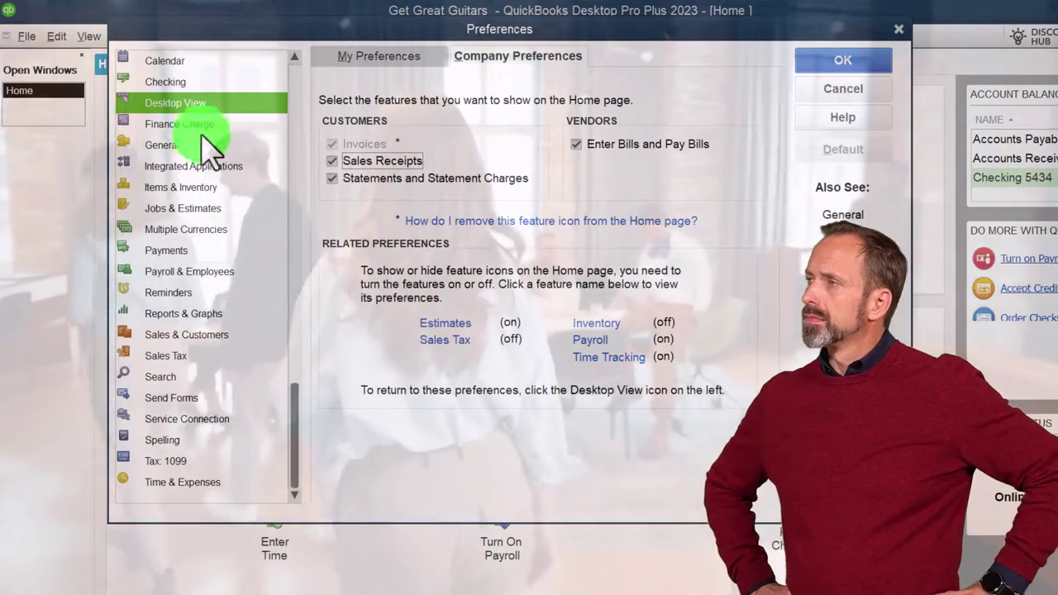
# Examine the Finance Charge personal and company preferences, including the interest rate, minimum charge, grace period, and available finance charge accounts
pyautogui.click(187, 125)
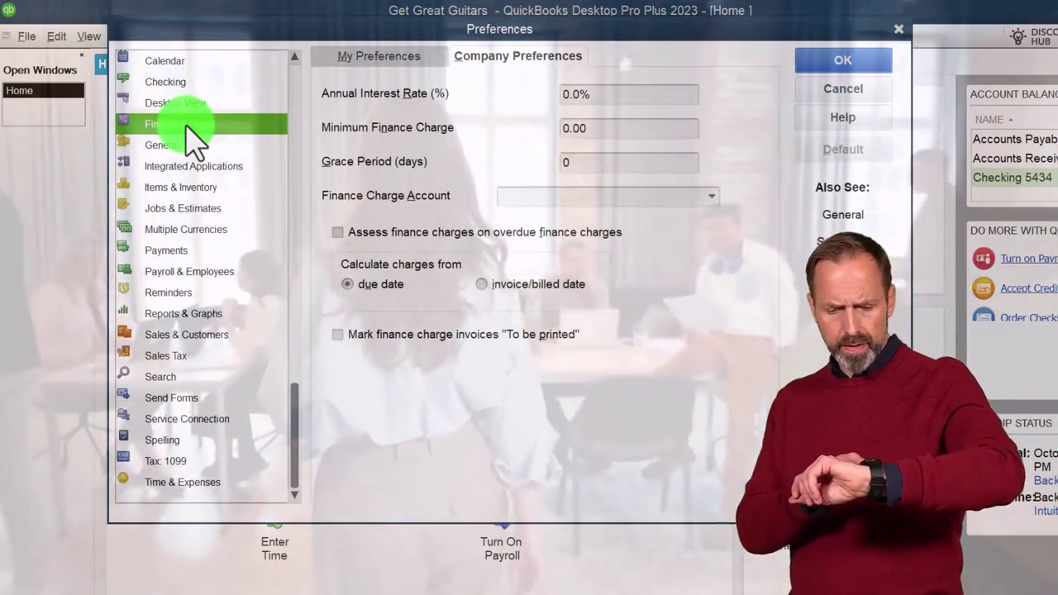
pyautogui.click(395, 66)
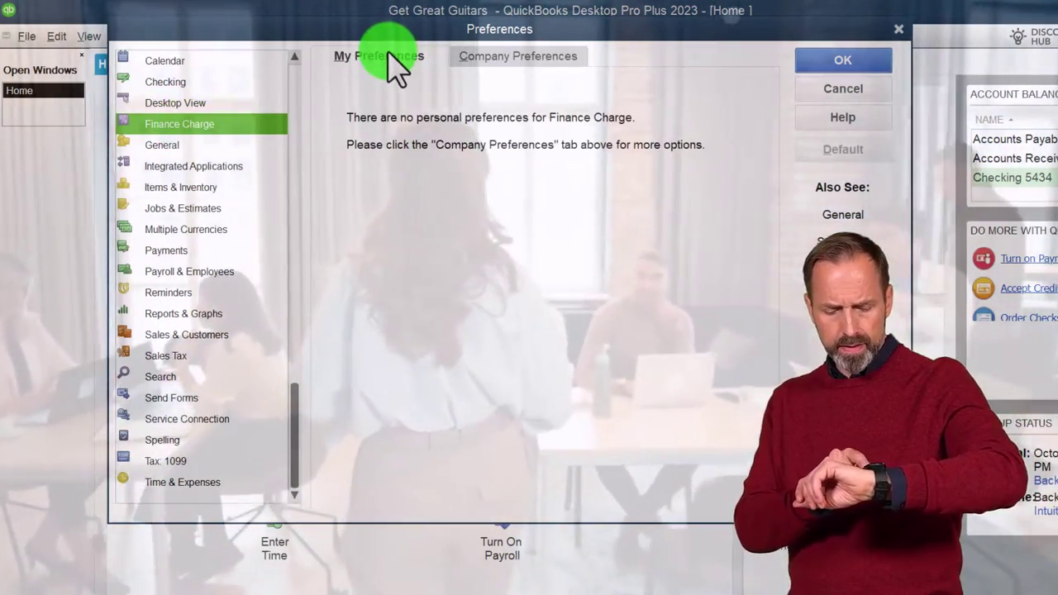
pyautogui.click(517, 60)
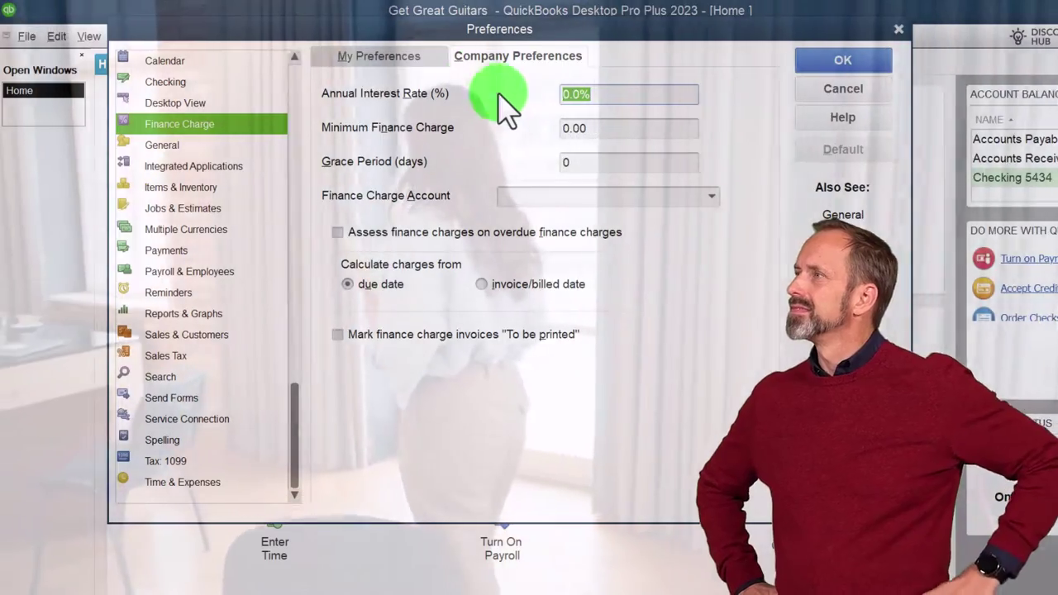
pyautogui.moveTo(389, 24); pyautogui.dragTo(626, 52)
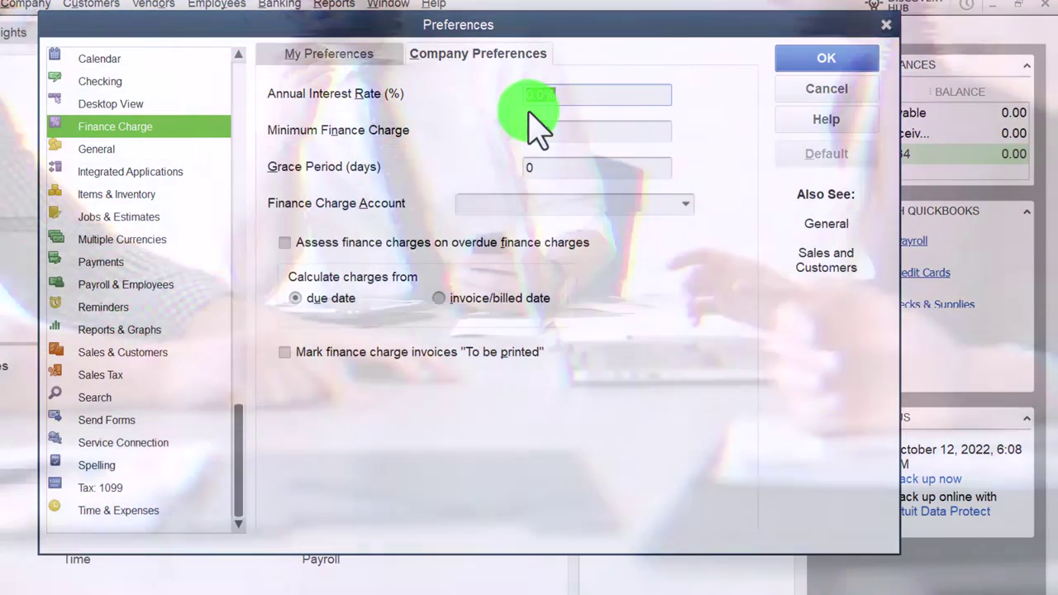
pyautogui.click(534, 133)
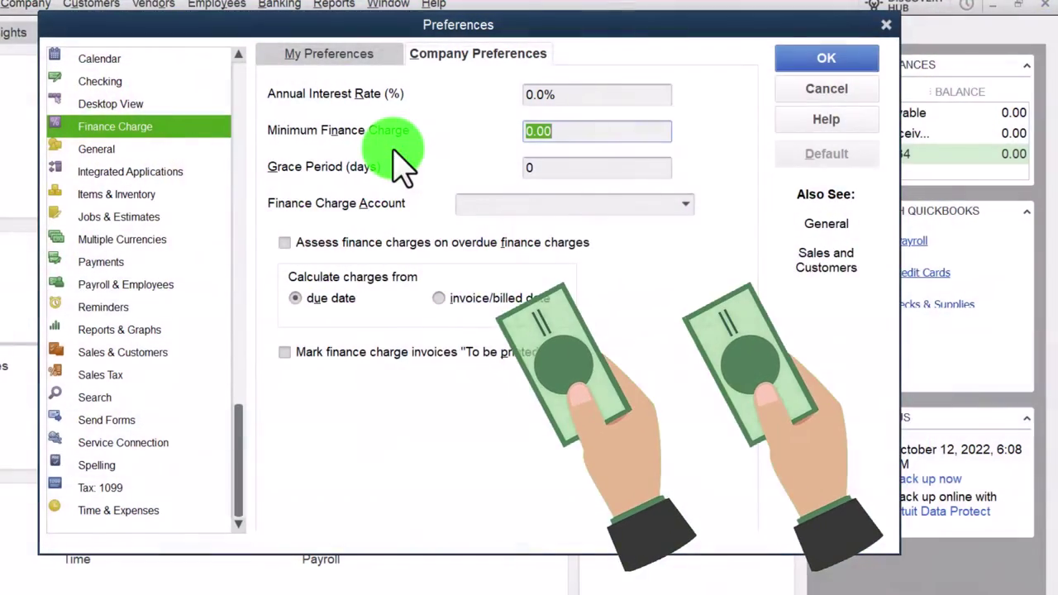
pyautogui.press('Tab')
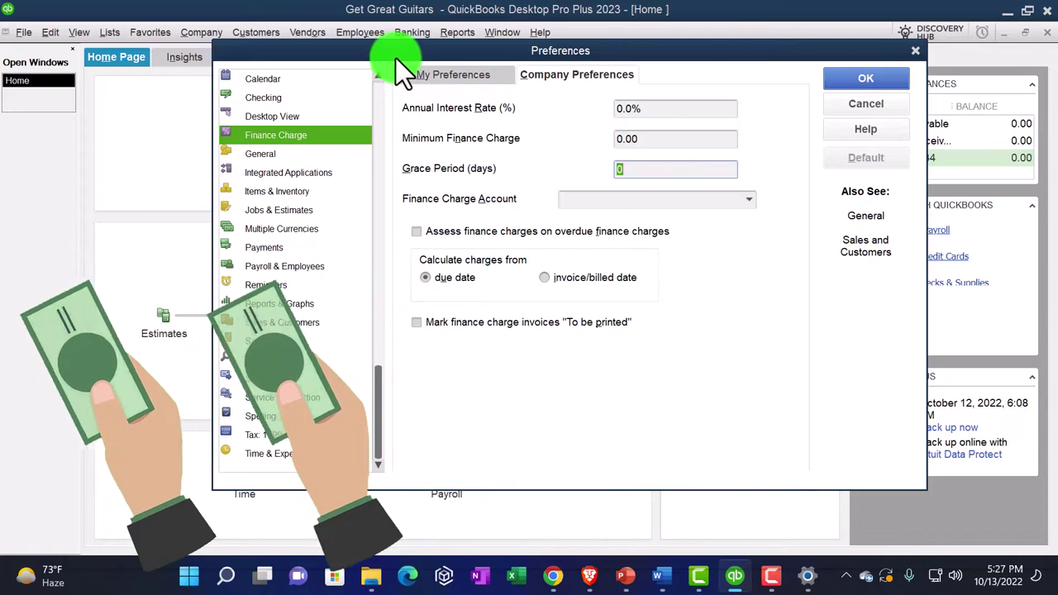
pyautogui.moveTo(397, 59); pyautogui.dragTo(504, 54)
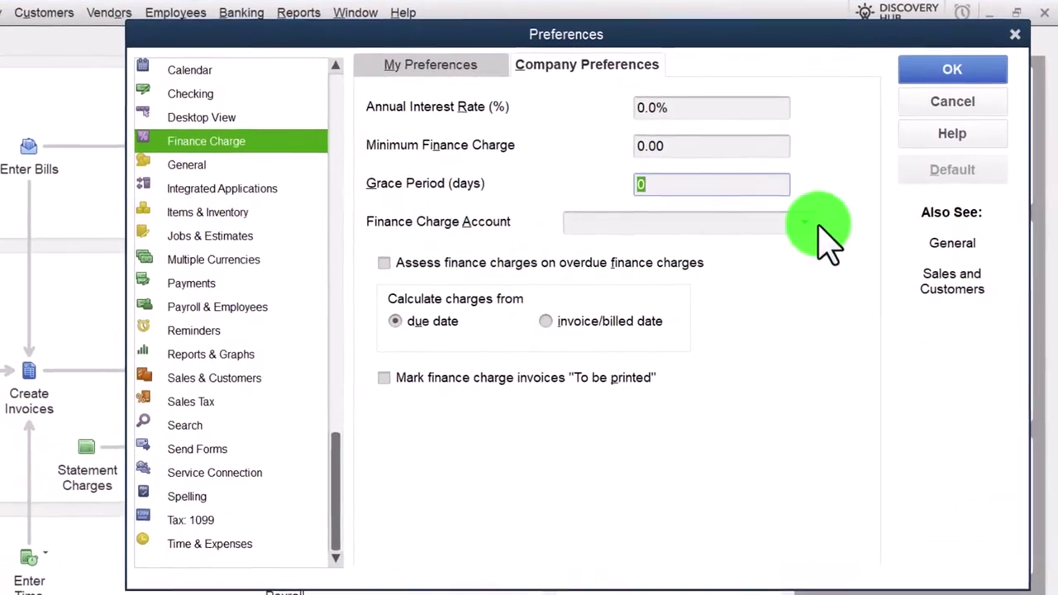
pyautogui.click(820, 225)
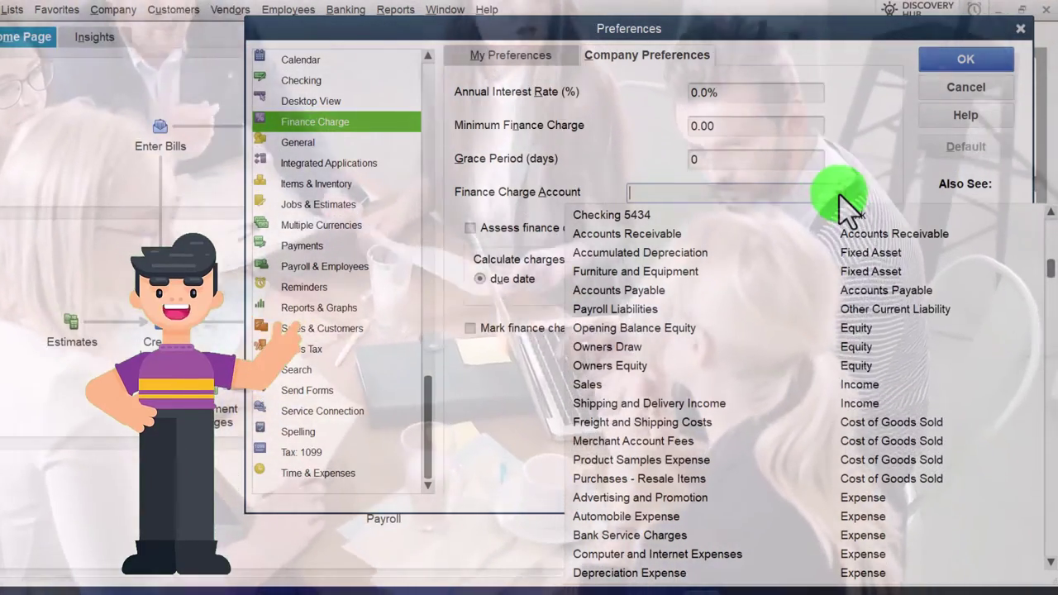
pyautogui.click(879, 166)
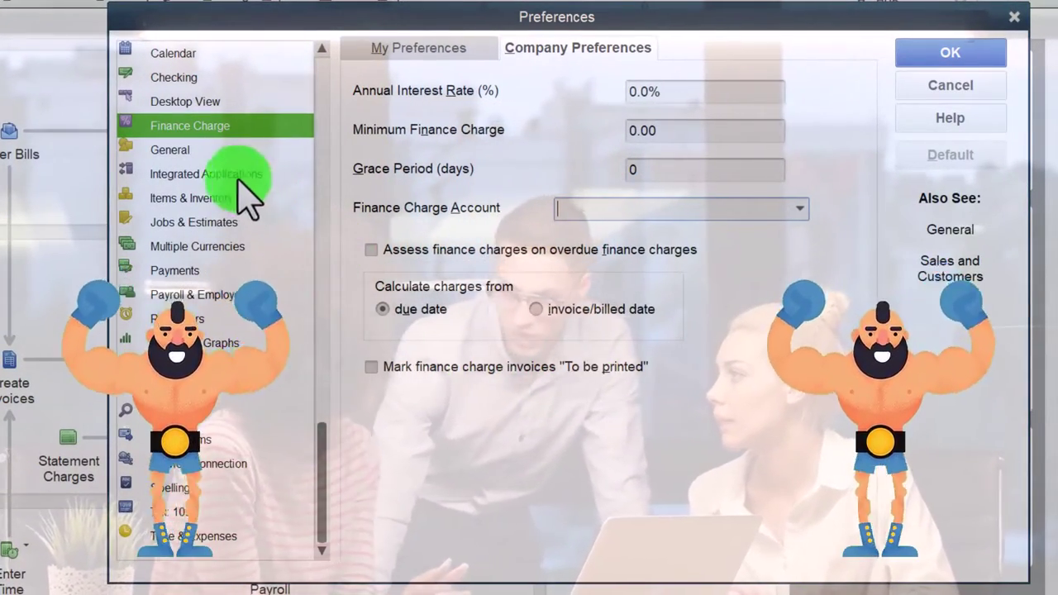
# Review the General preferences for the company and the personal data-entry options, and close the preferences
pyautogui.click(165, 151)
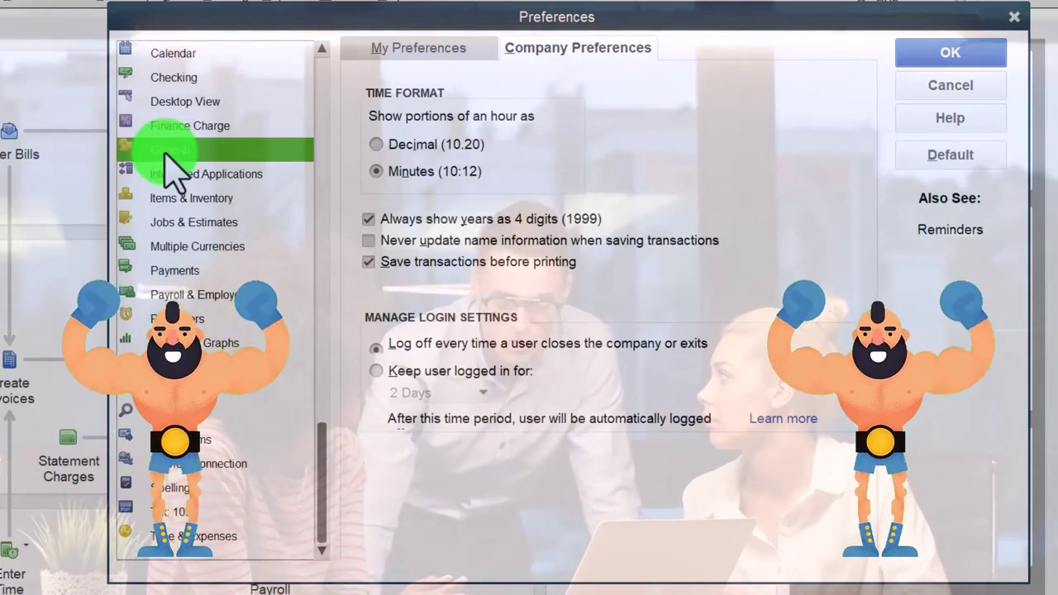
pyautogui.click(410, 49)
pyautogui.moveTo(436, 20); pyautogui.dragTo(135, 24)
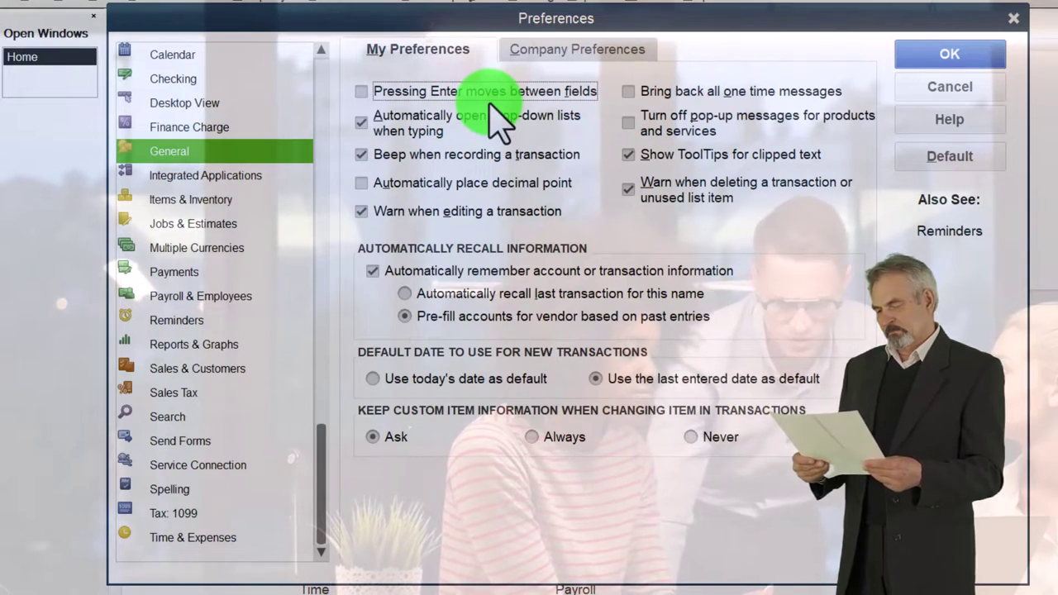
pyautogui.click(996, 43)
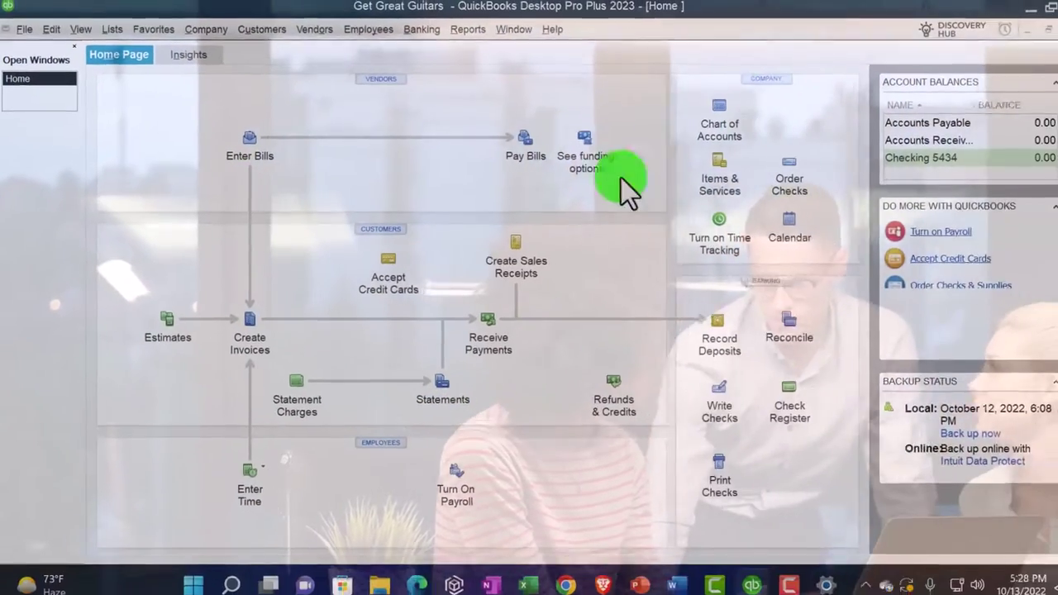
# Open a new invoice from the Home page and move through its fields to see how field navigation works
pyautogui.click(269, 329)
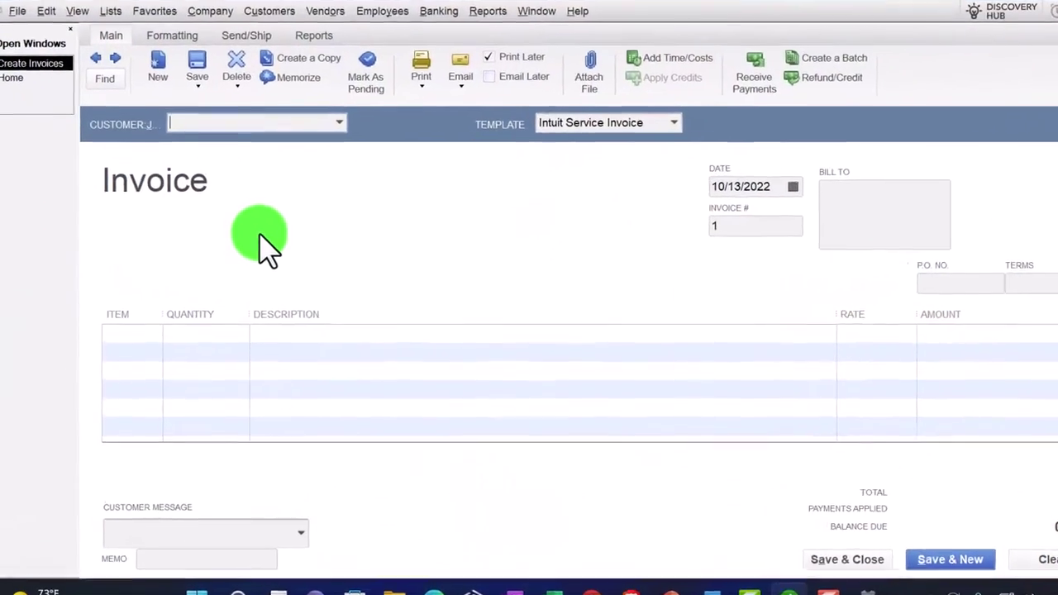
pyautogui.press('Tab')
pyautogui.press('Tab')
pyautogui.press('Tab')
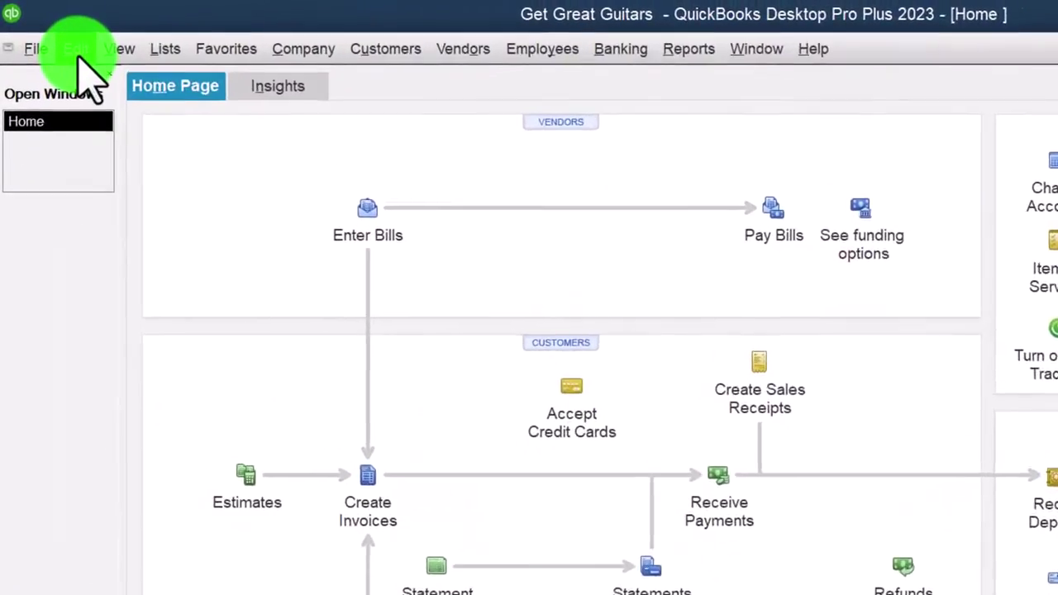
# Reopen the General personal preferences to check the field navigation, drop-down list, and beep options, and close them
pyautogui.click(76, 51)
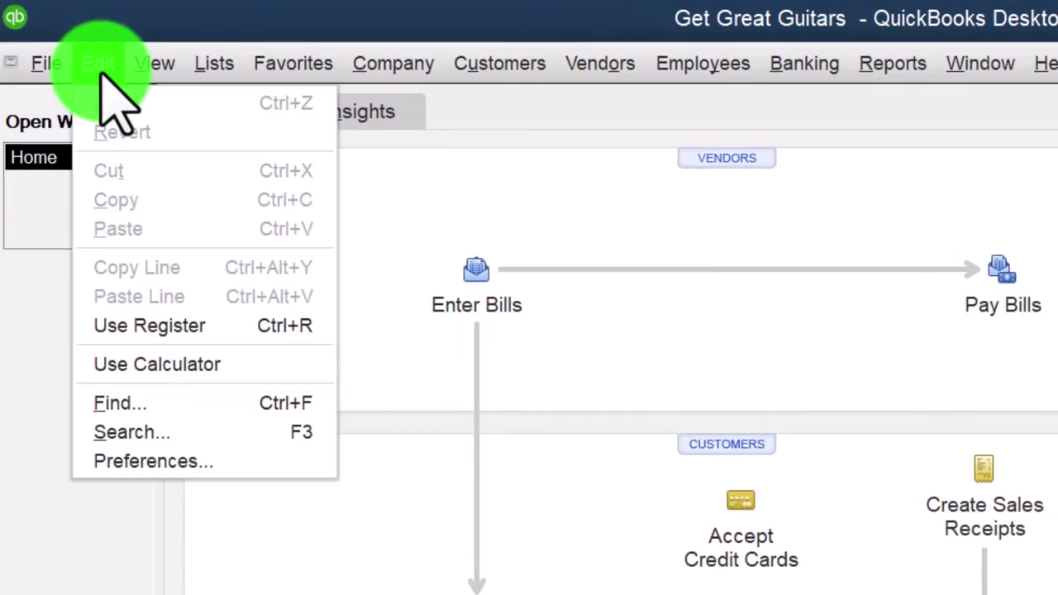
pyautogui.click(166, 461)
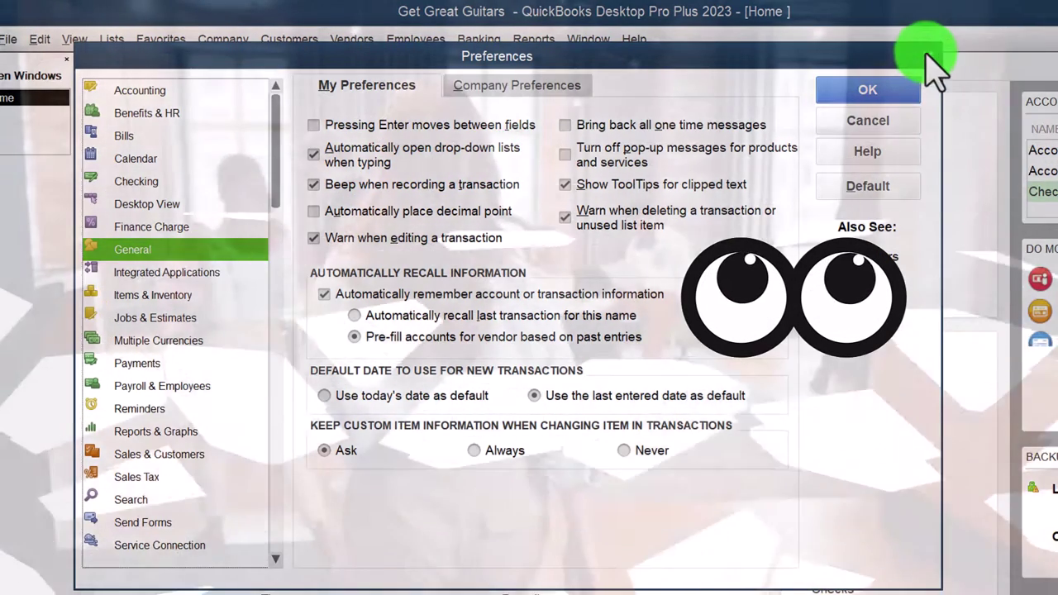
pyautogui.click(903, 87)
# Try entering dsd as the customer on a new invoice, clear the entry, and close the invoice form
pyautogui.click(275, 405)
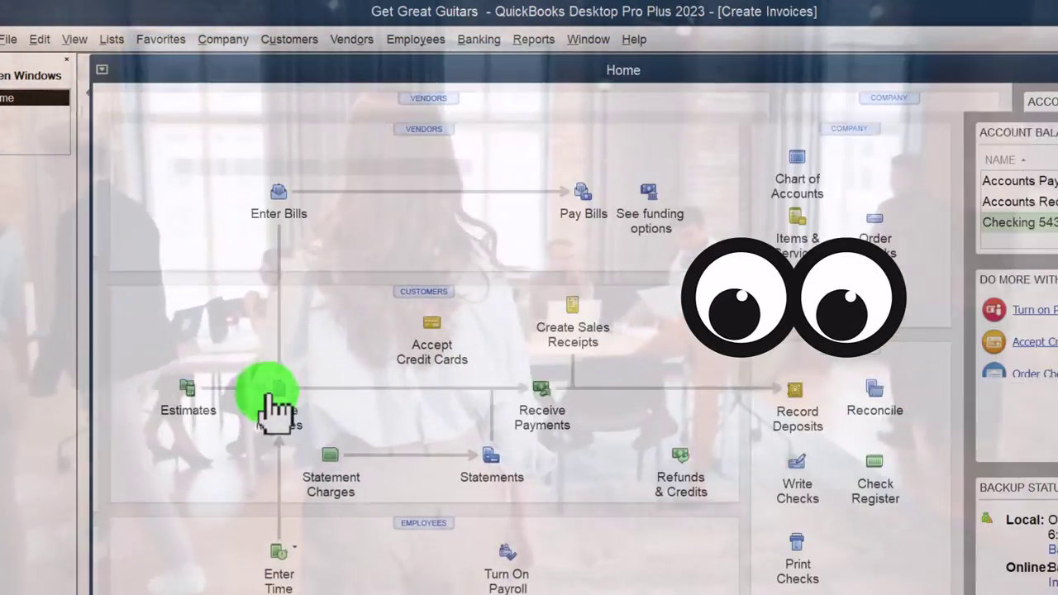
pyautogui.write('ds')
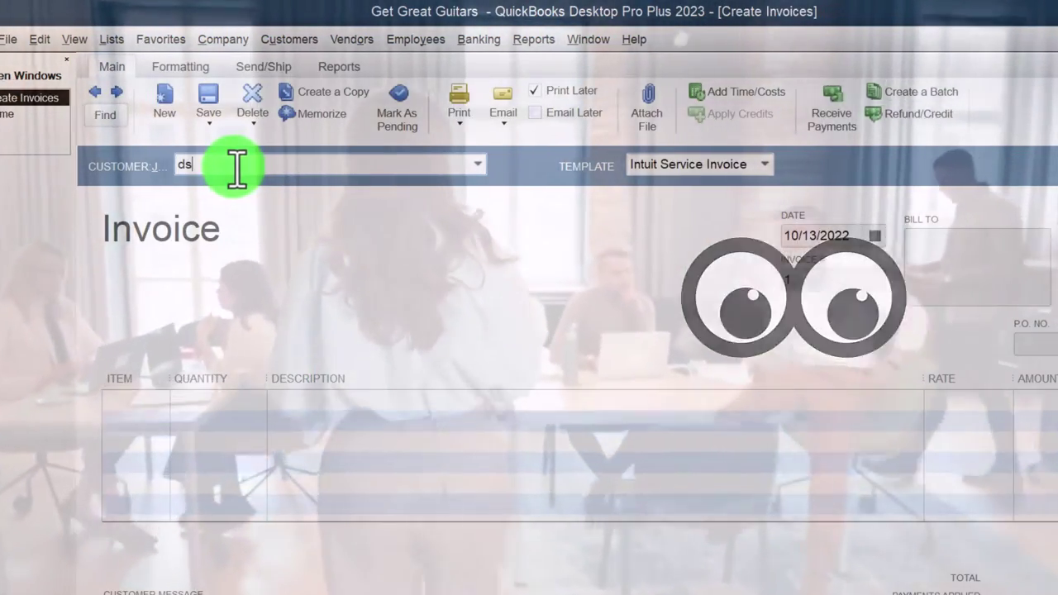
pyautogui.write('d')
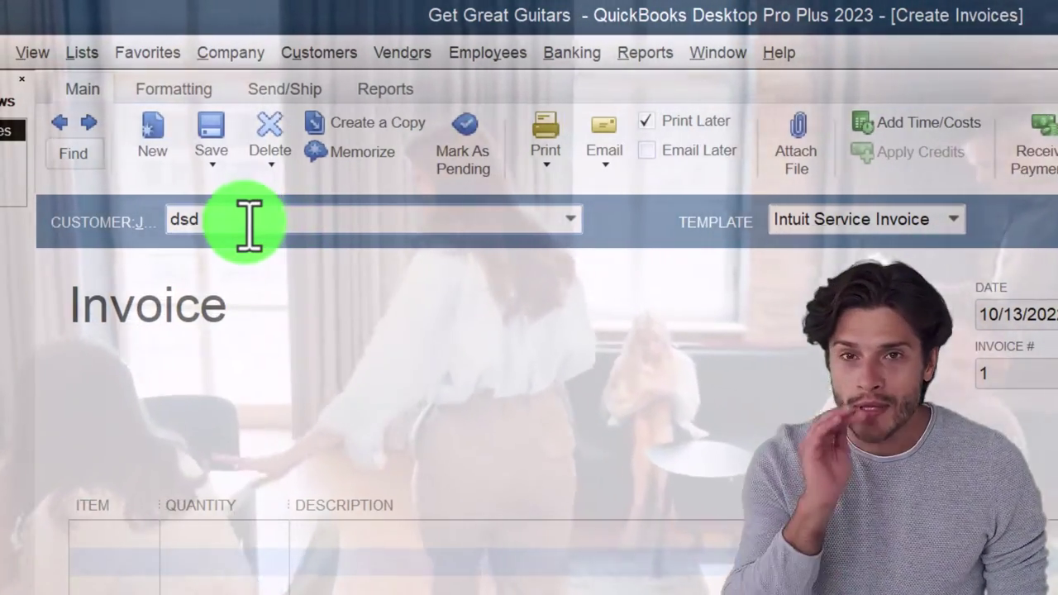
pyautogui.press('BackSpace')
pyautogui.press('BackSpace')
pyautogui.press('BackSpace')
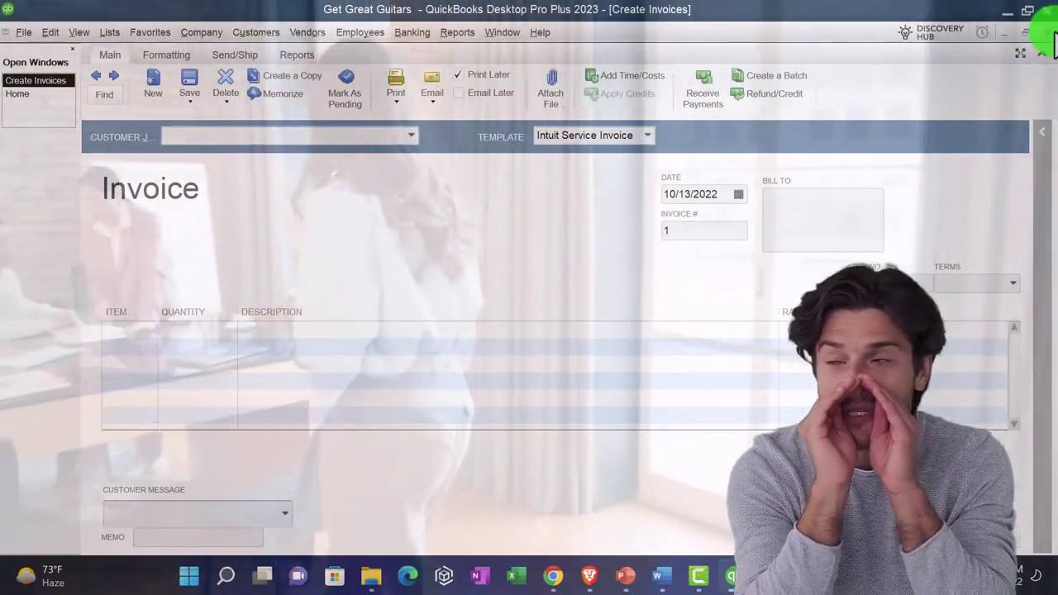
pyautogui.click(1048, 33)
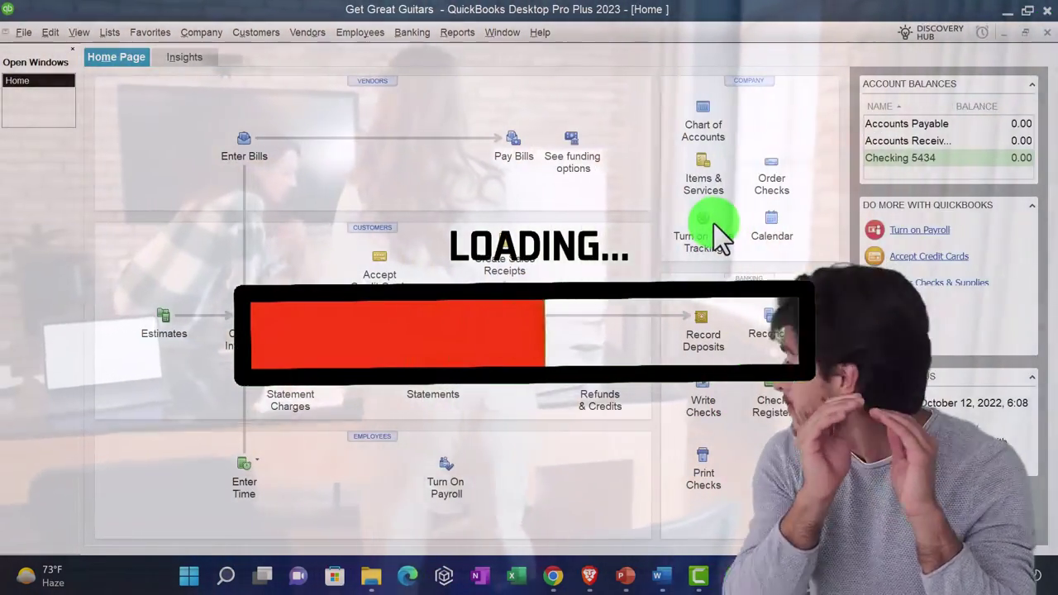
# Open a bank deposit form and enter Ac as the source account on its first line to test the automatic account list
pyautogui.click(703, 331)
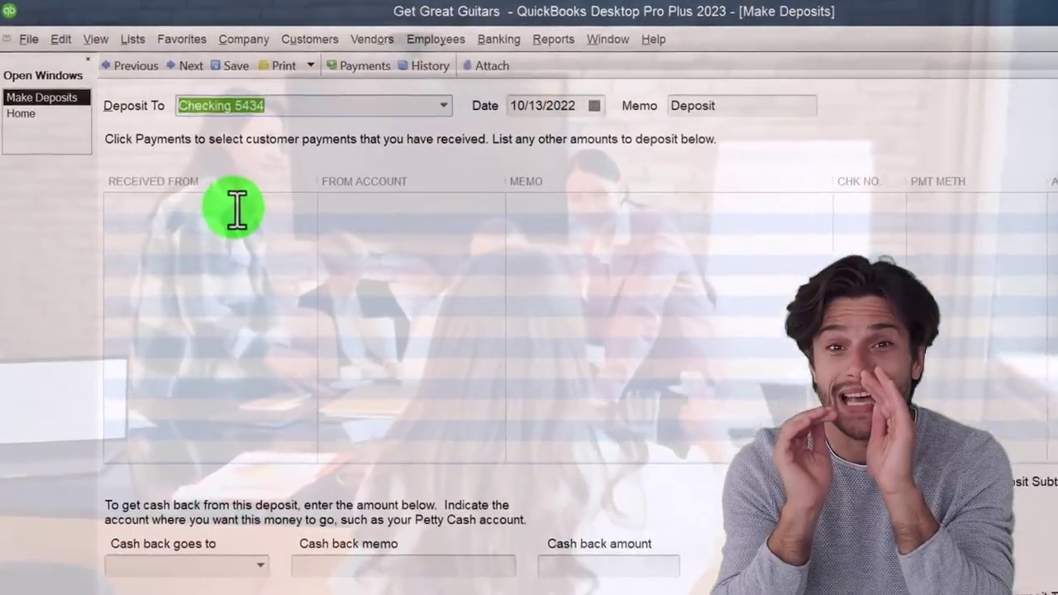
pyautogui.click(195, 171)
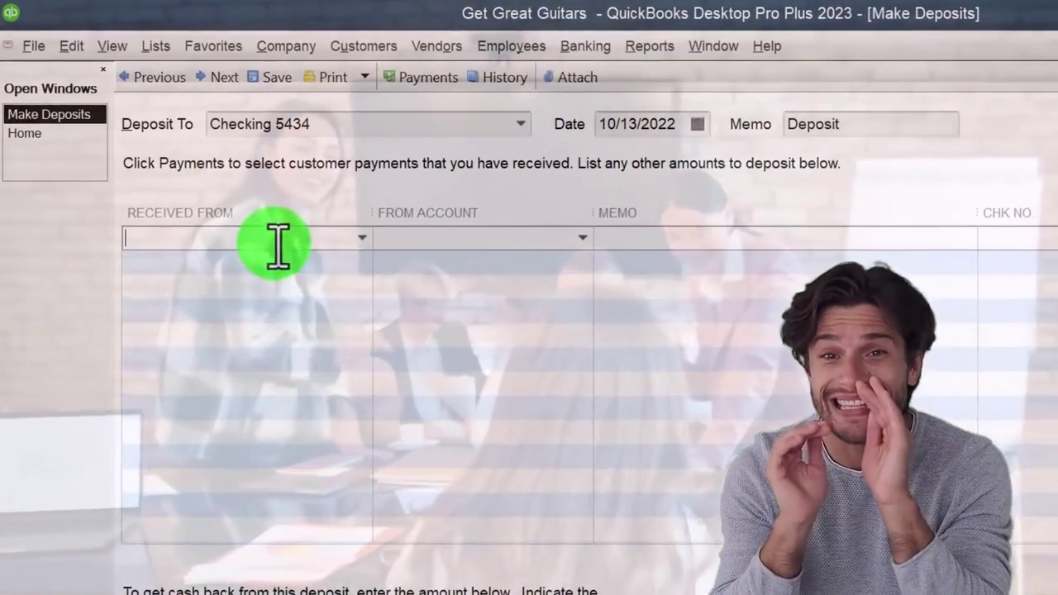
pyautogui.click(453, 248)
pyautogui.write('Accounts Payable')
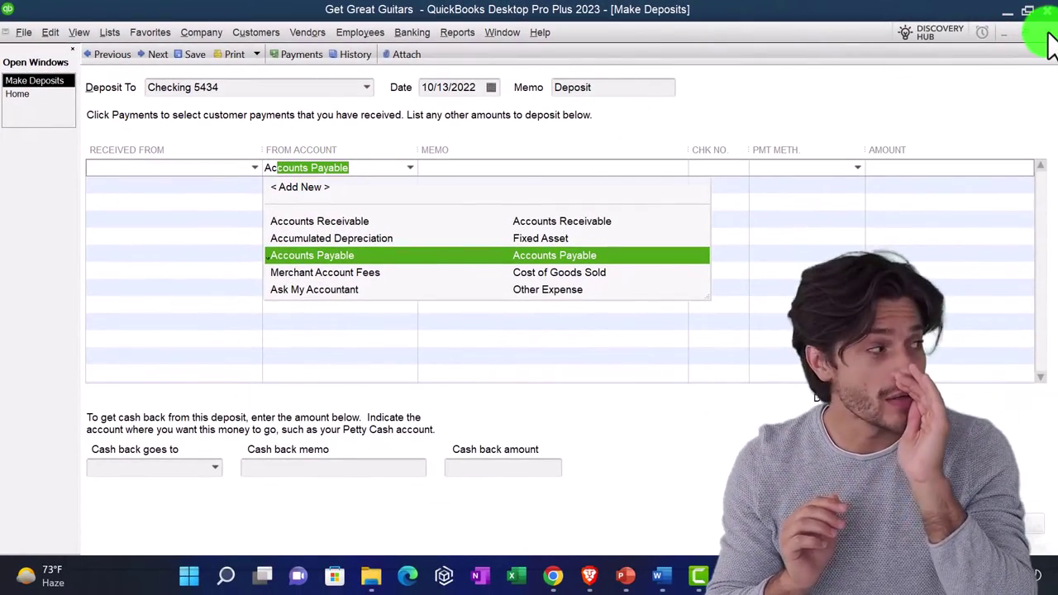
# Close the bank deposit form without saving it, and turn off the beep when recording a transaction in the General personal preferences
pyautogui.click(1043, 35)
pyautogui.click(535, 190)
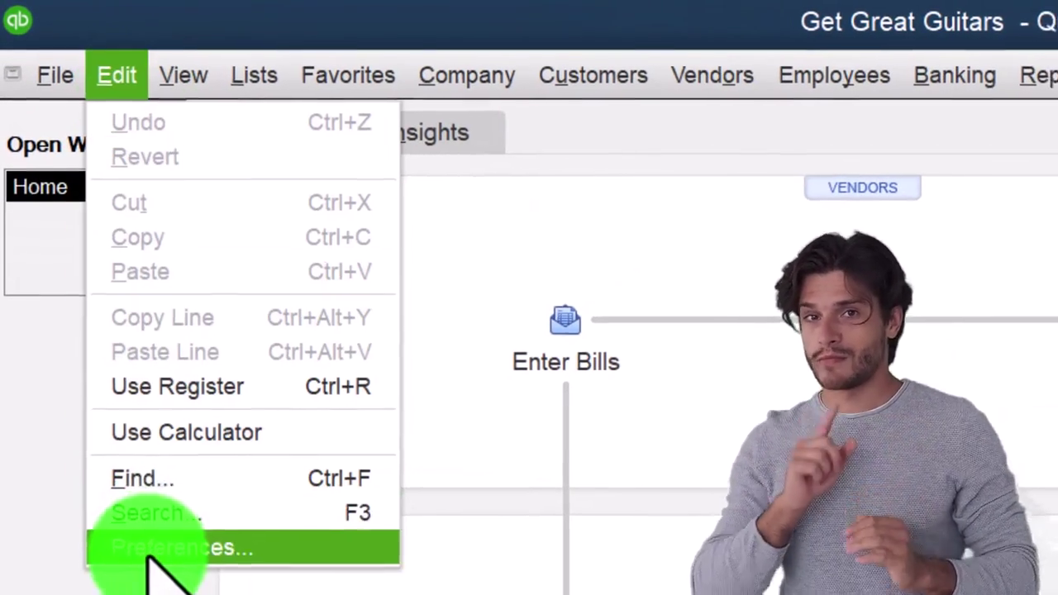
pyautogui.click(157, 554)
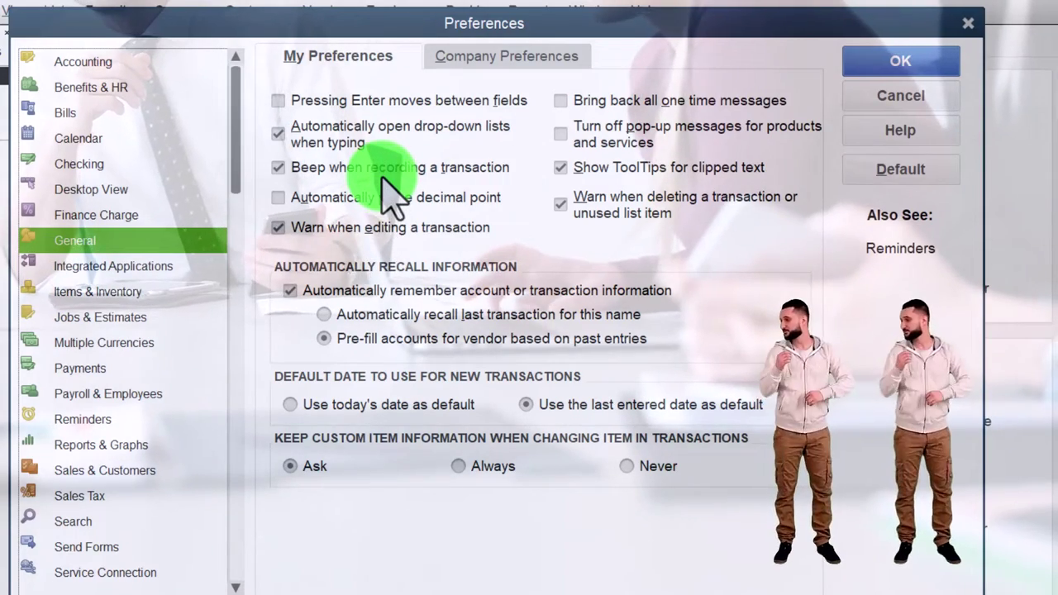
pyautogui.click(279, 167)
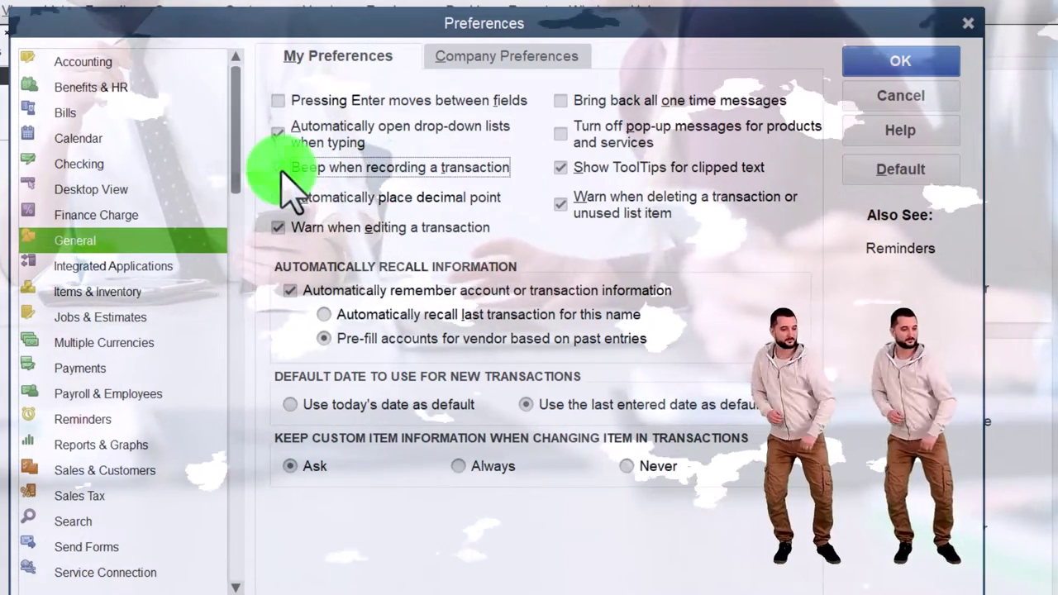
pyautogui.click(298, 230)
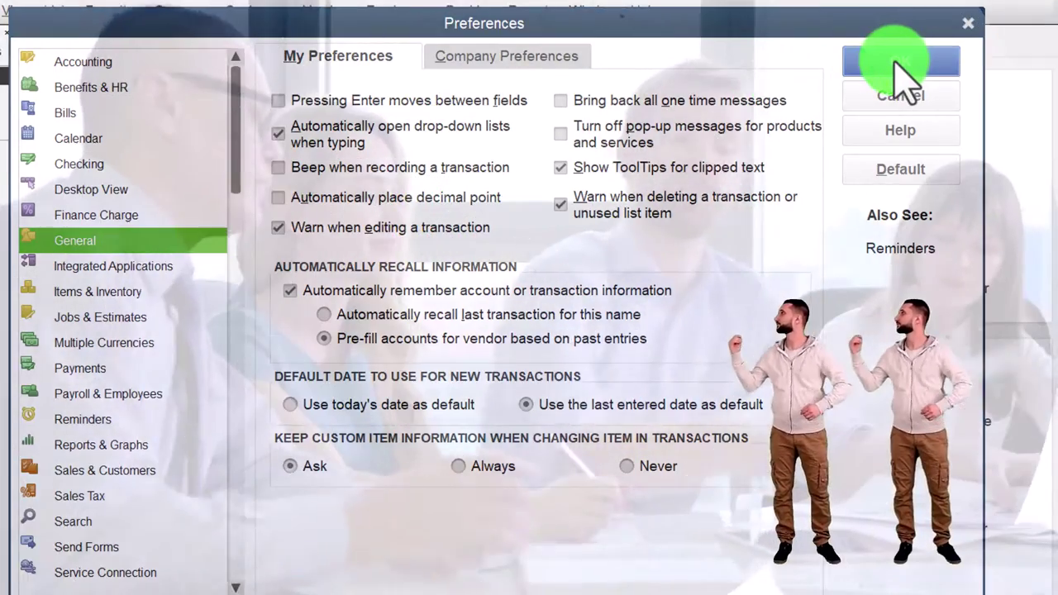
pyautogui.click(901, 62)
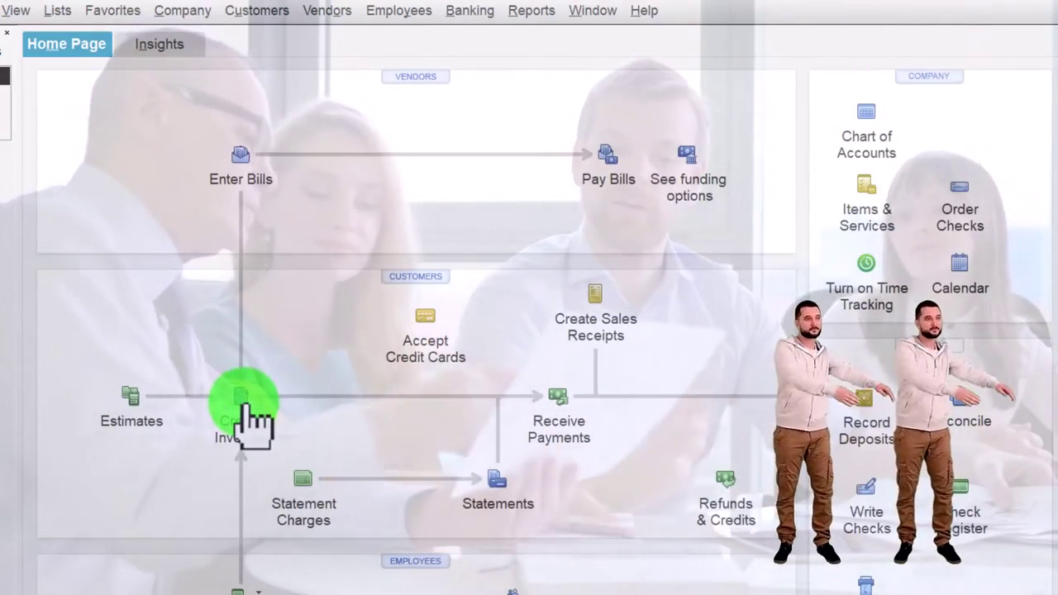
# Open a new invoice from the Home page and enter 44.50 with its decimal point as the first line's rate
pyautogui.click(242, 401)
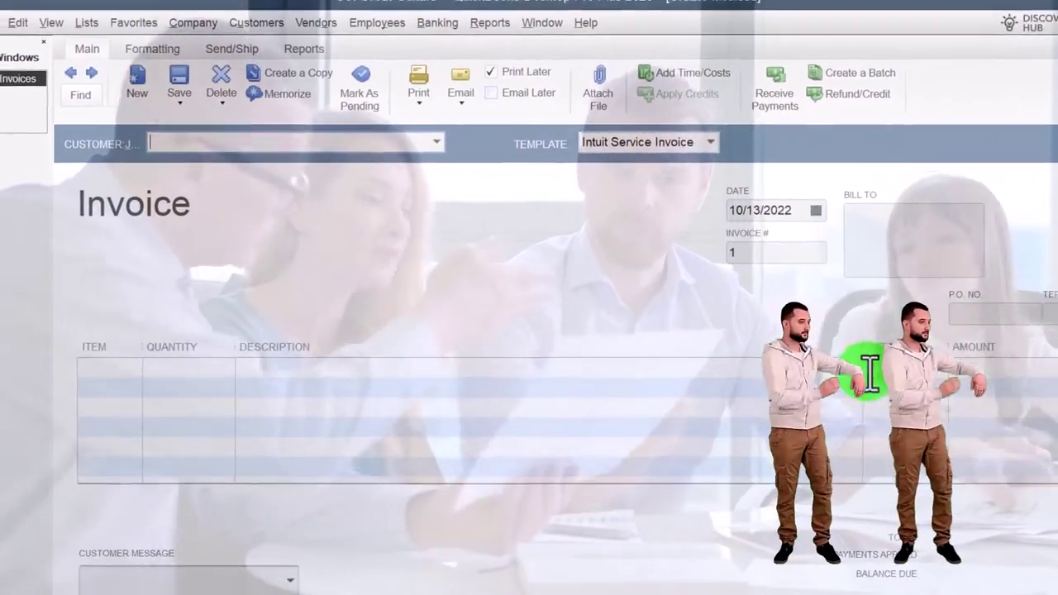
pyautogui.click(870, 370)
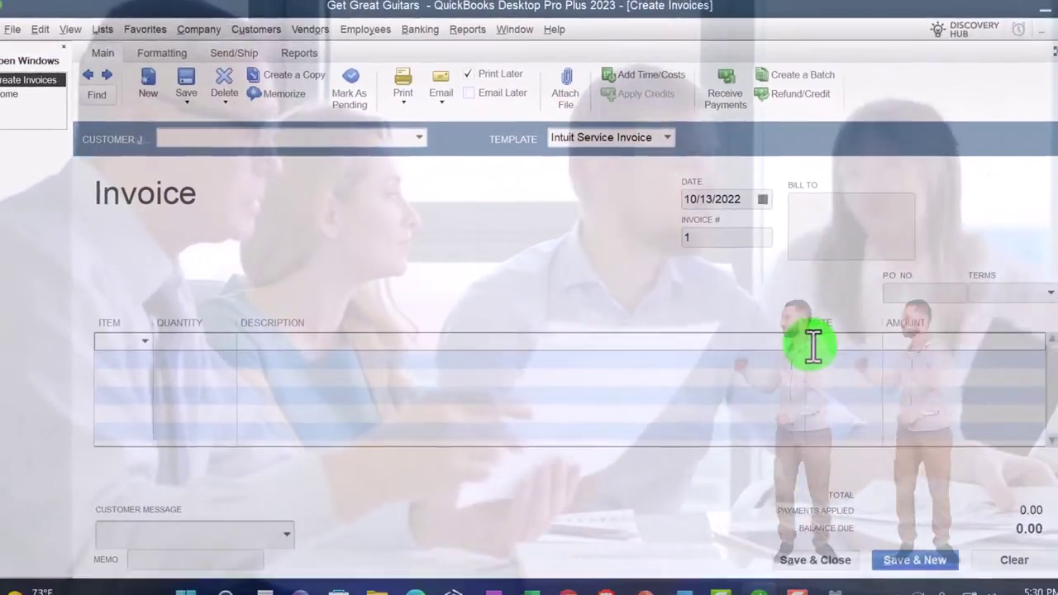
pyautogui.write('44')
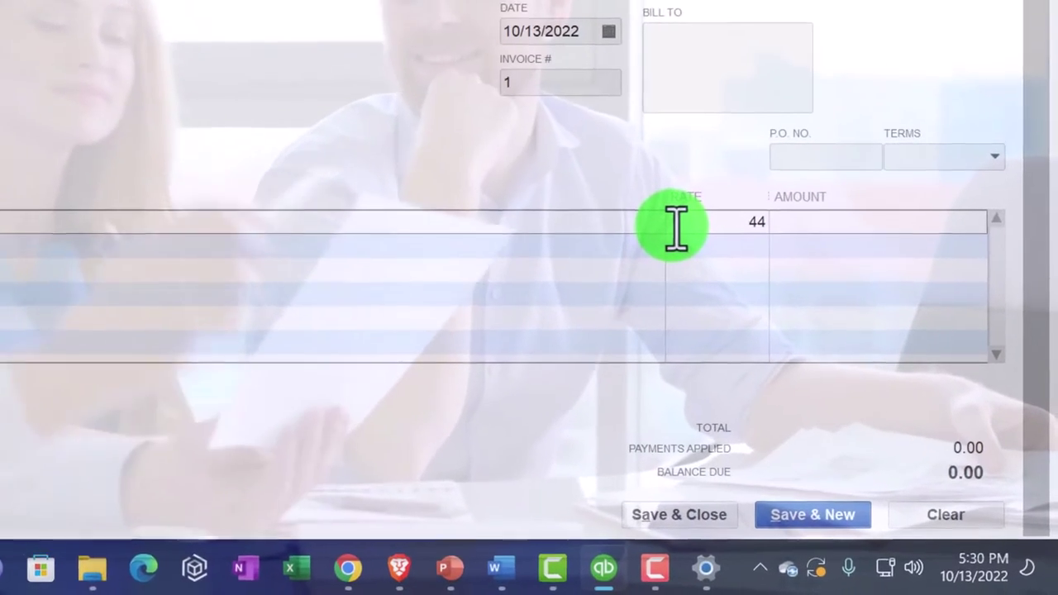
pyautogui.write('.50')
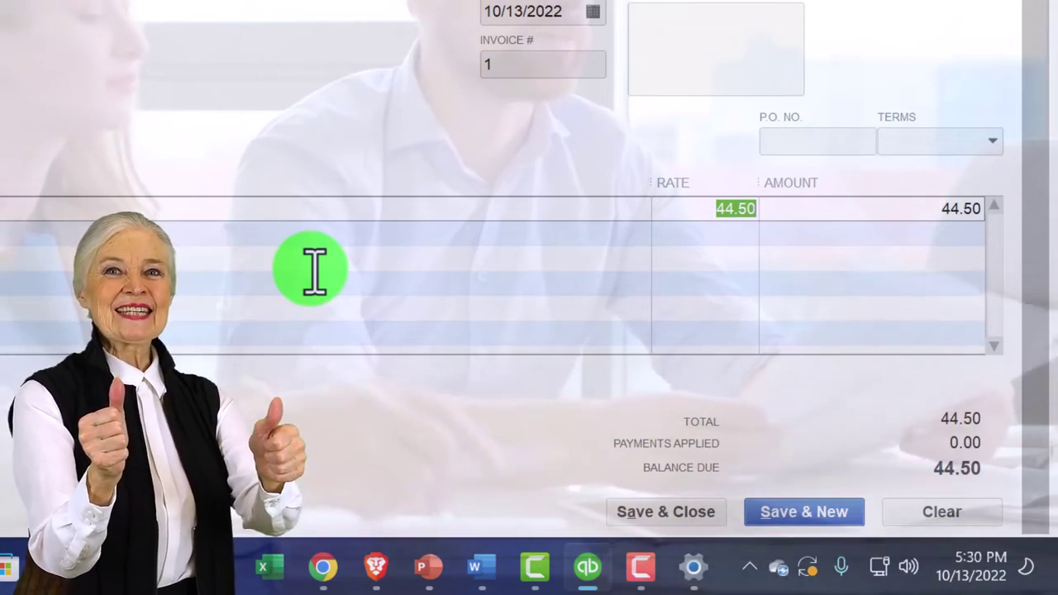
# Re-enter the first line's rate as 4450 without a decimal point, clear the rate, and close the invoice unsaved
pyautogui.write('4450')
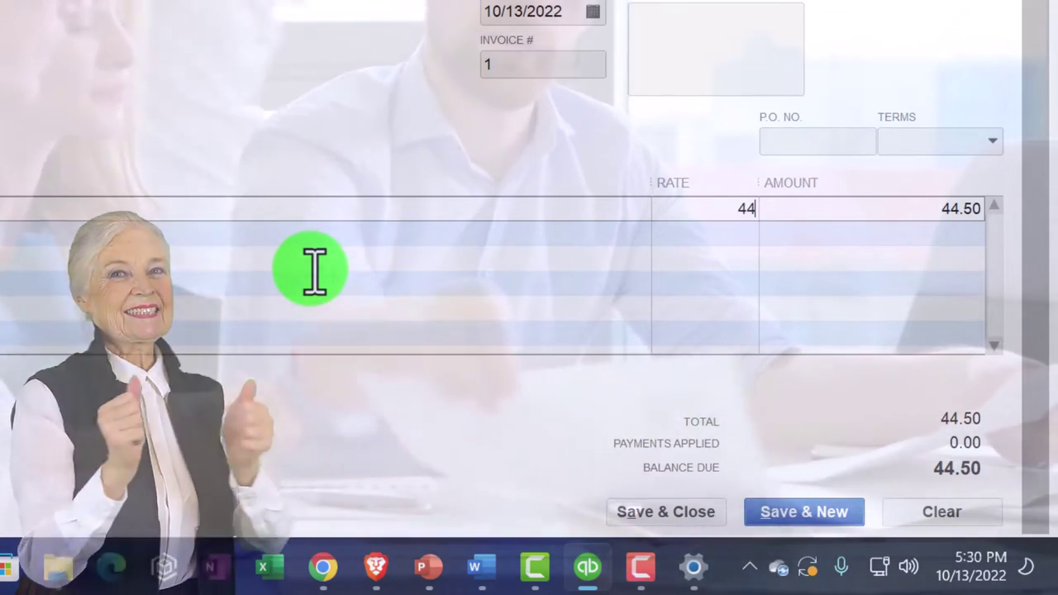
pyautogui.press('Tab')
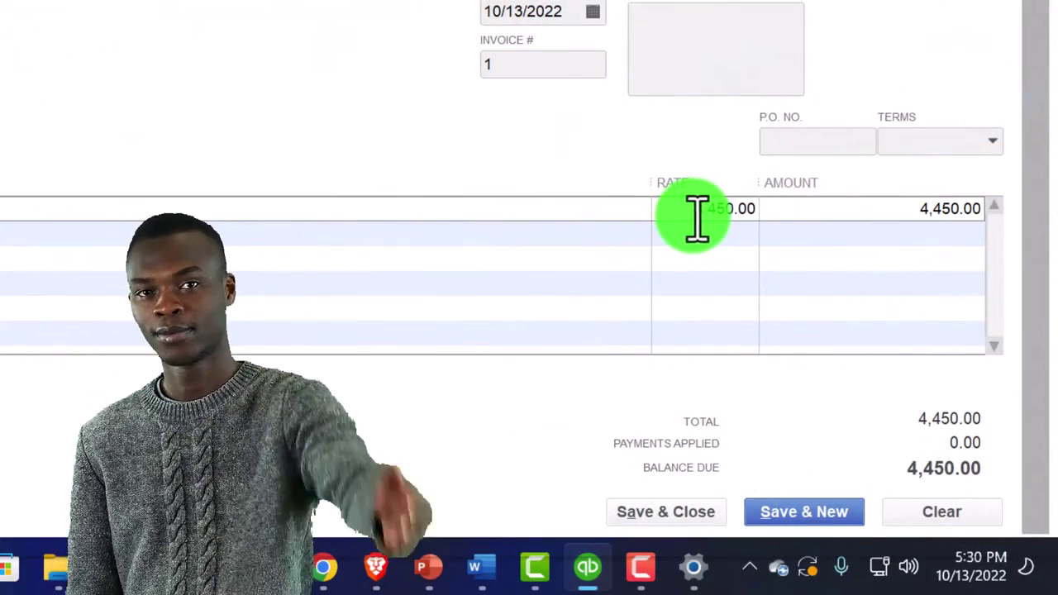
pyautogui.moveTo(697, 219); pyautogui.dragTo(797, 220)
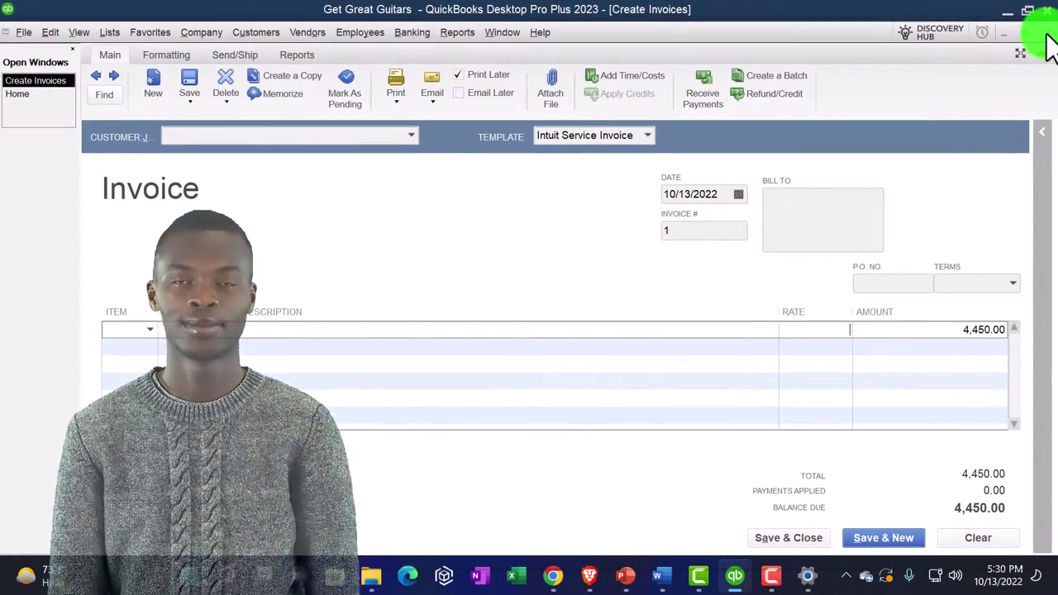
pyautogui.click(1046, 35)
# Turn off pop-up messages for products and services and set automatic recall of the last transaction for a name in the General personal preferences
pyautogui.click(52, 33)
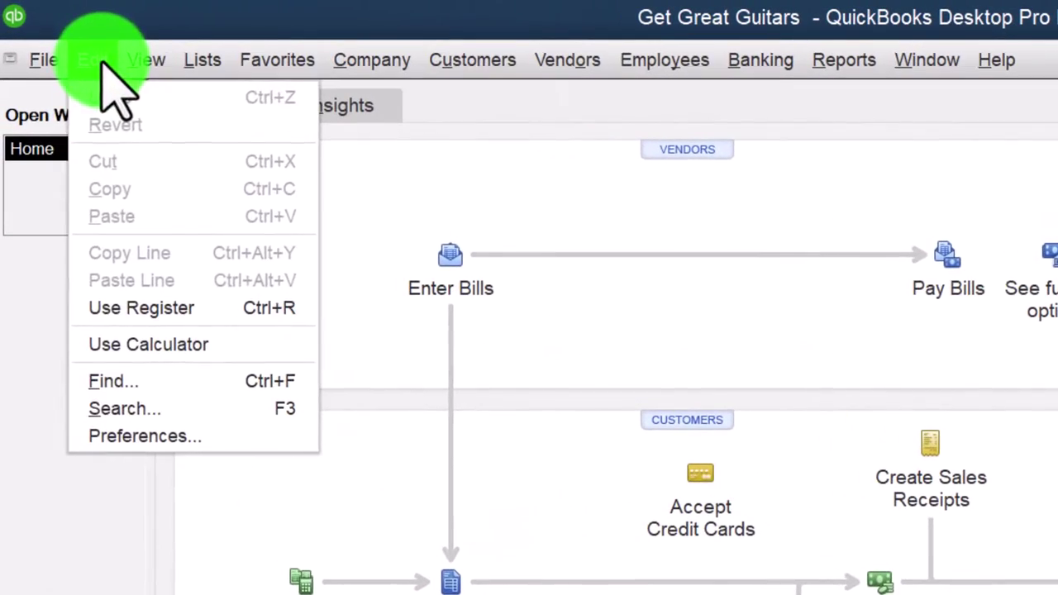
pyautogui.click(120, 436)
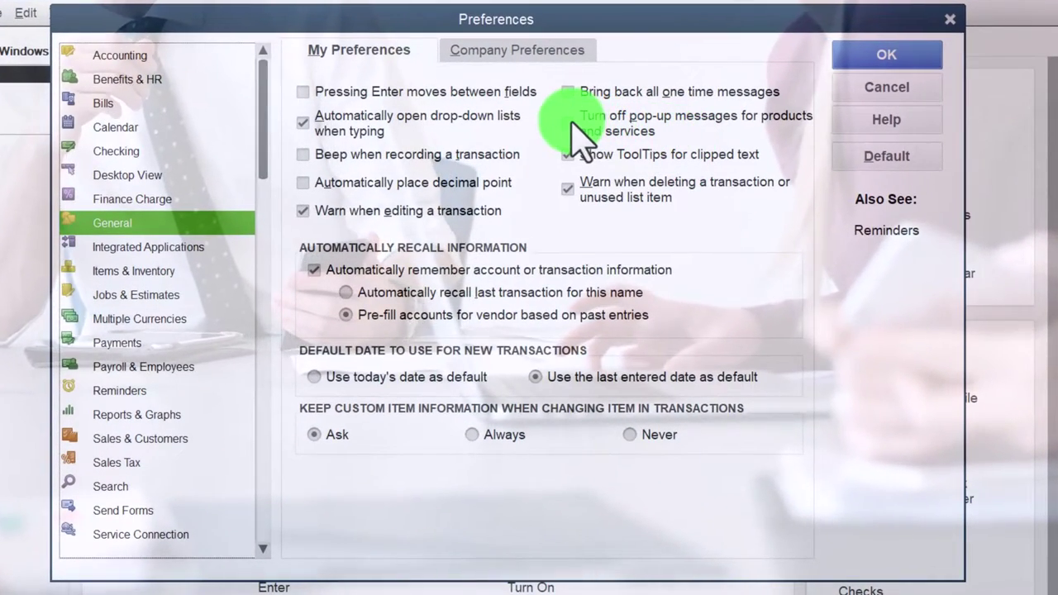
pyautogui.click(569, 123)
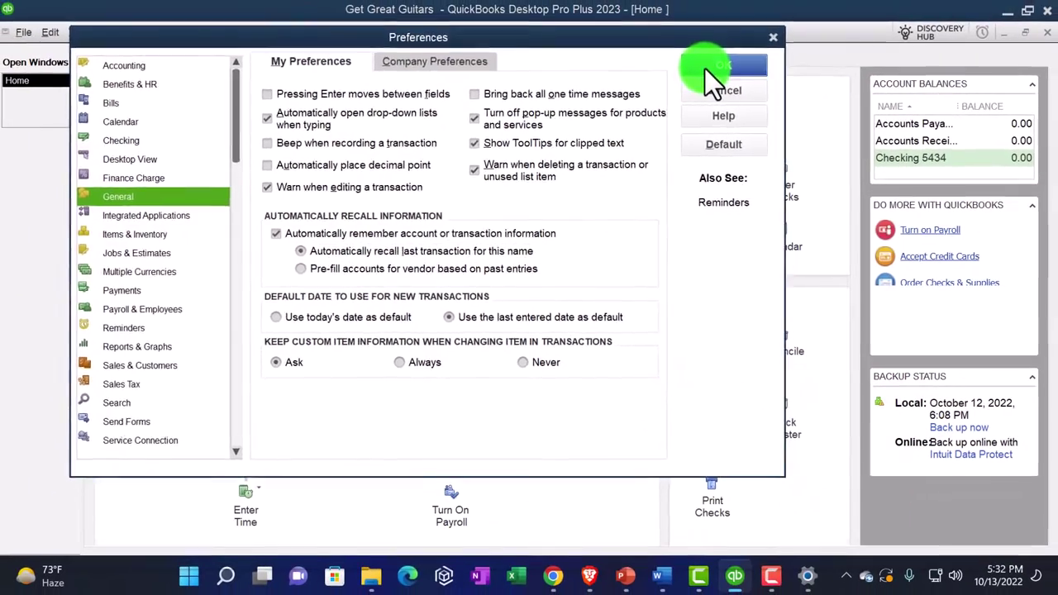
pyautogui.click(726, 58)
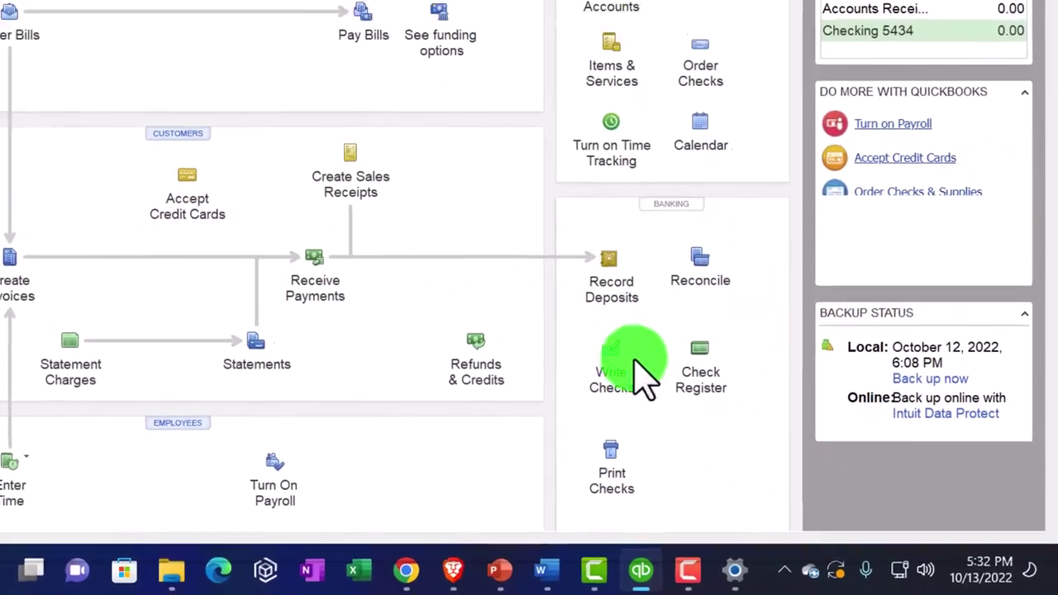
# Open a blank check form from the Home page, examine its payee field and first expense line, and close it
pyautogui.click(712, 406)
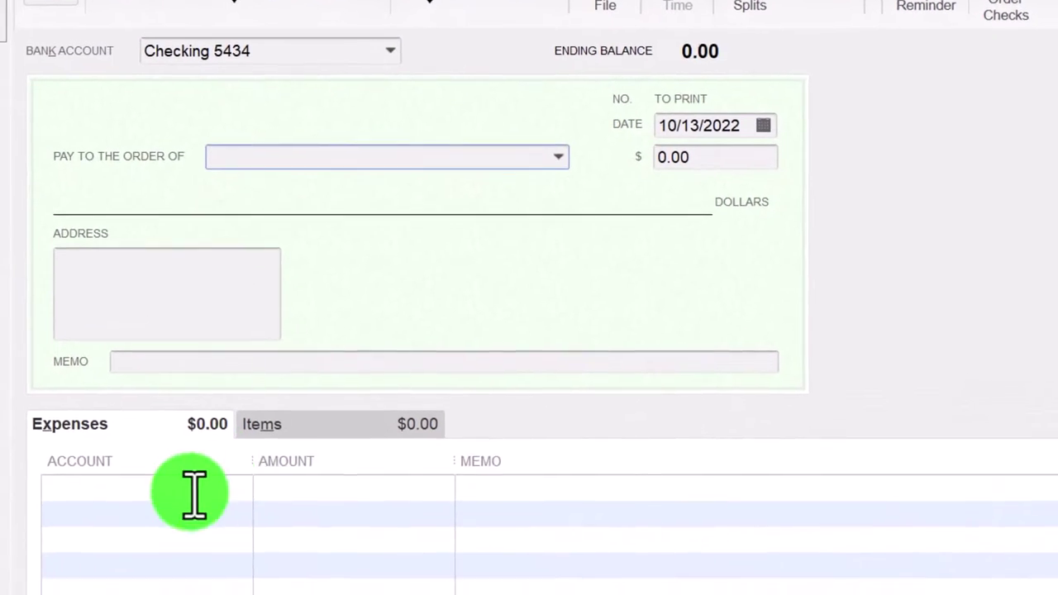
pyautogui.click(194, 491)
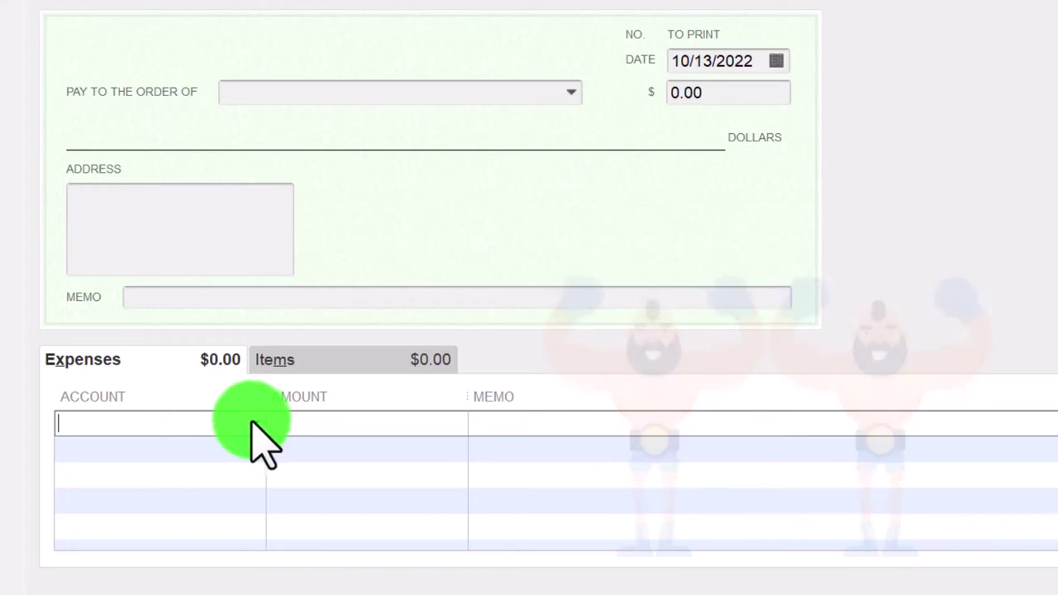
pyautogui.click(253, 425)
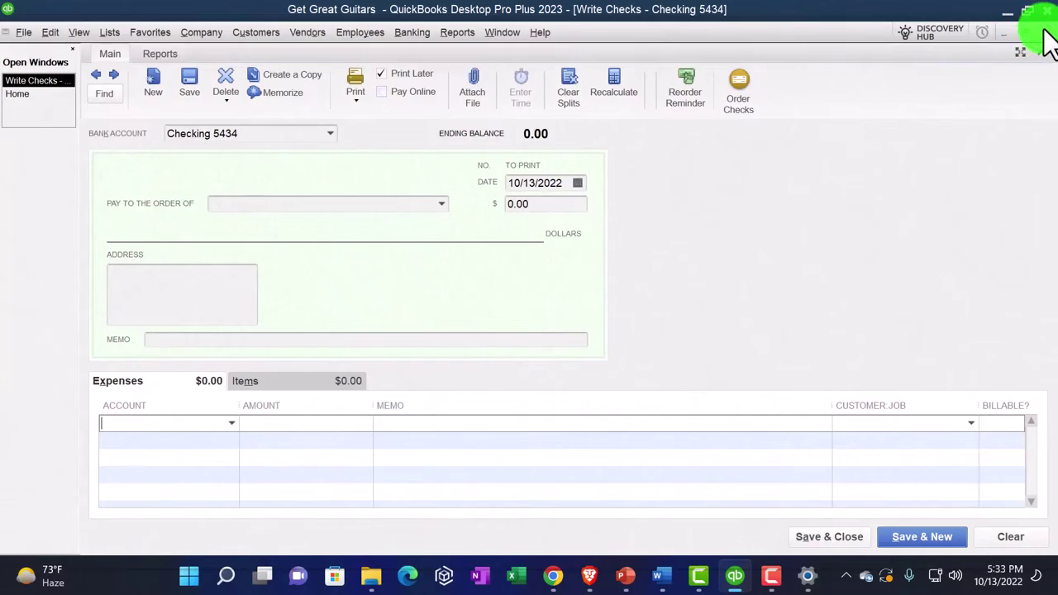
pyautogui.click(1043, 33)
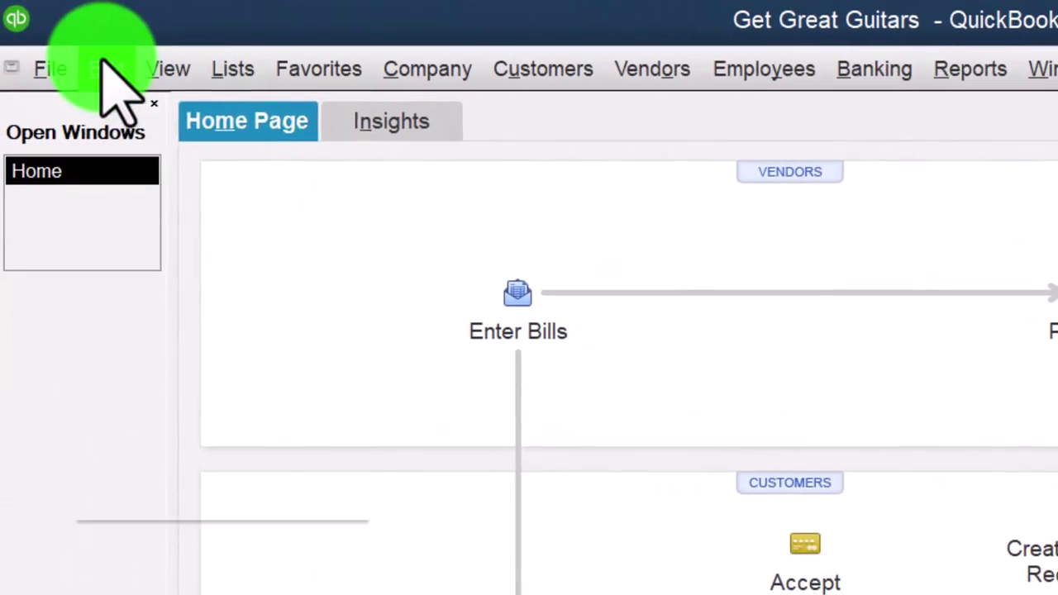
# Reopen the General preferences to review the recall, default date, and custom item options, and show the company preferences
pyautogui.click(50, 33)
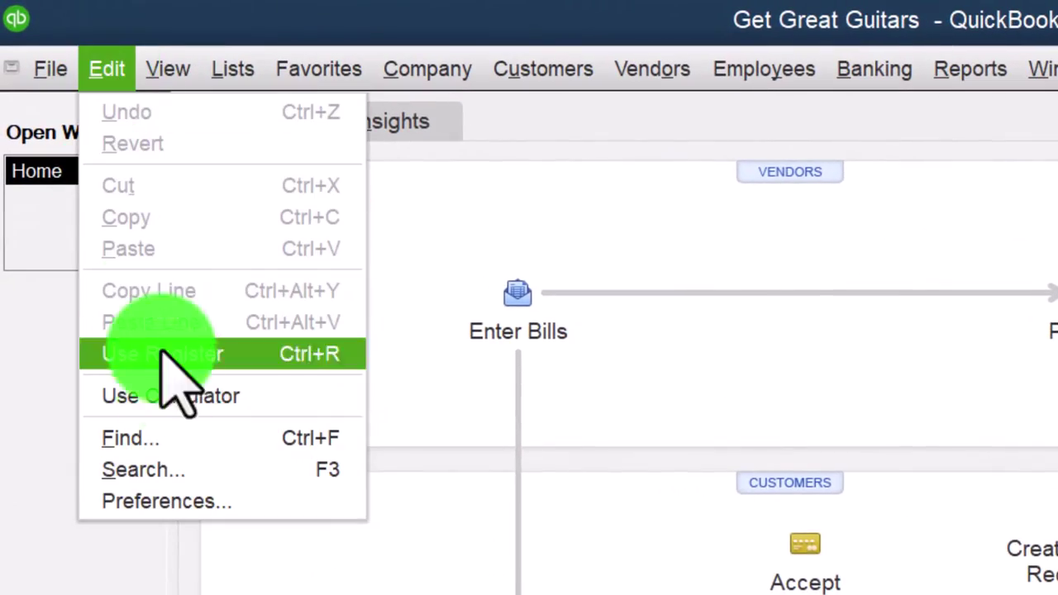
pyautogui.click(162, 500)
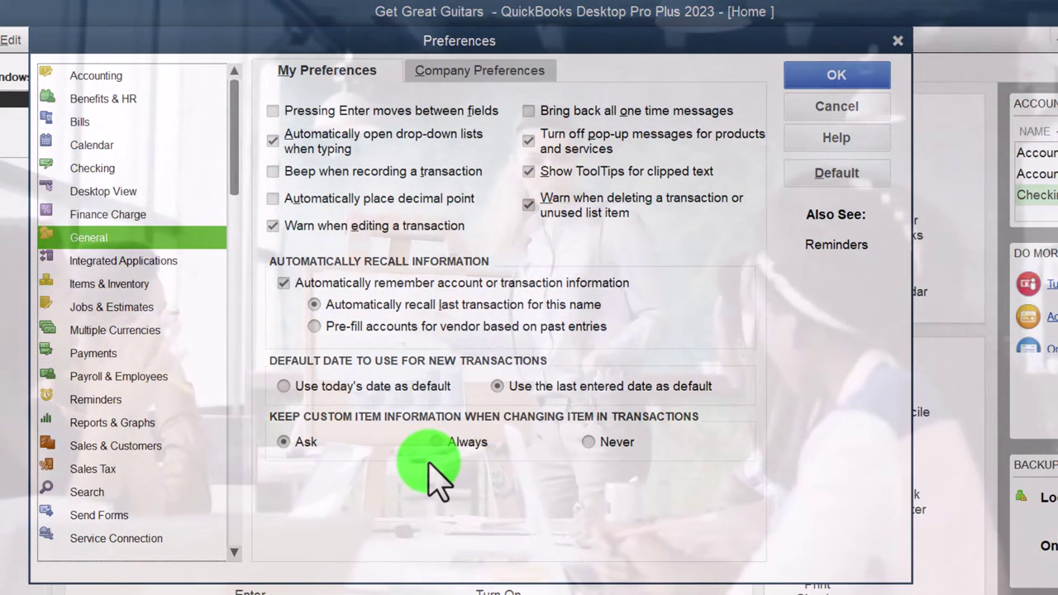
pyautogui.click(470, 73)
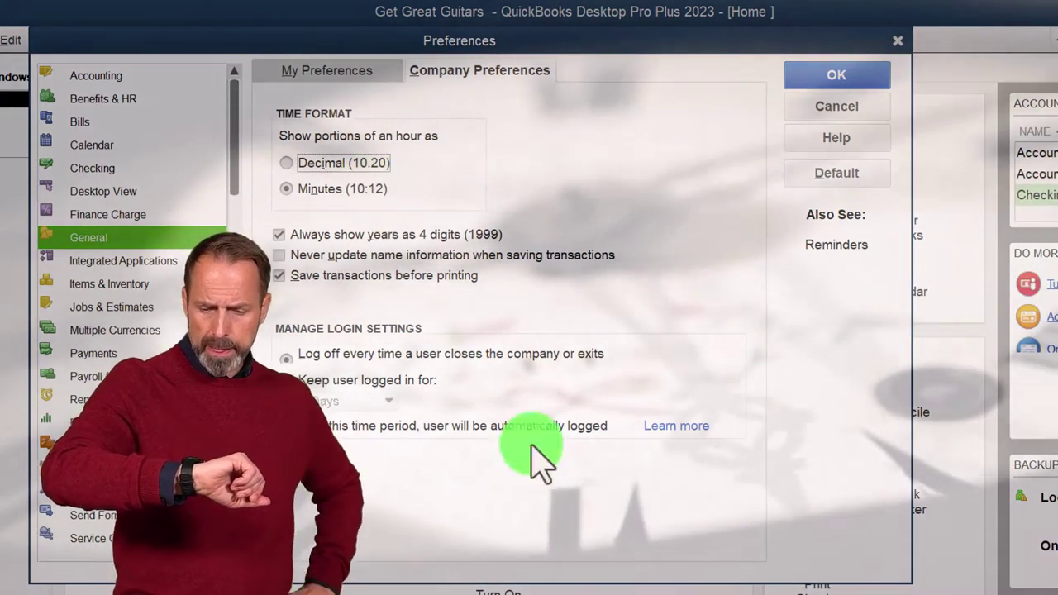
# Switch to Windows Calculator, divide 12 by 60 to compare the minutes and decimal time formats, and minimize the calculator
pyautogui.press('super')
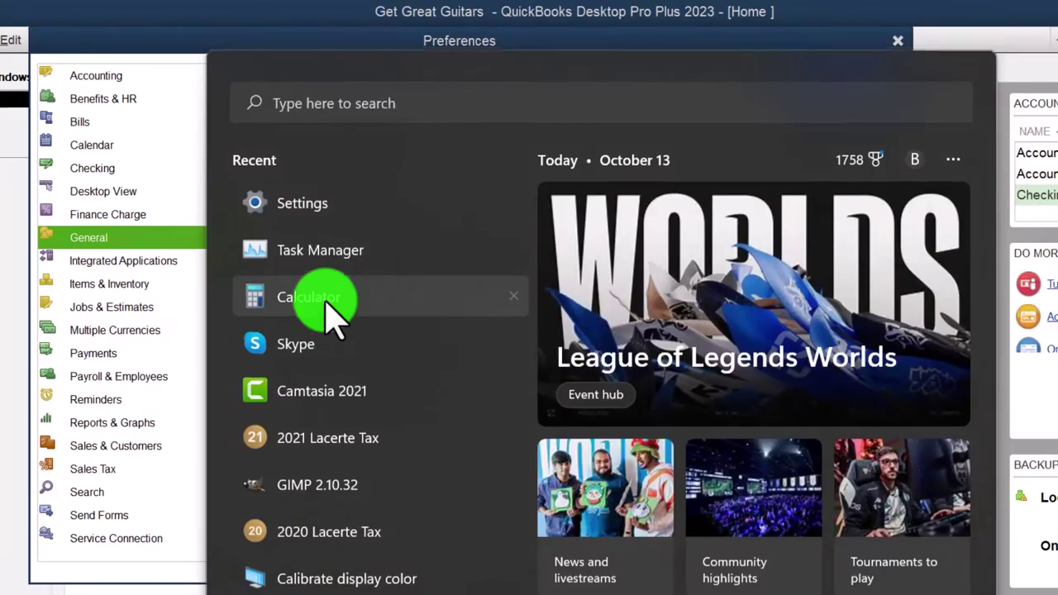
pyautogui.click(331, 314)
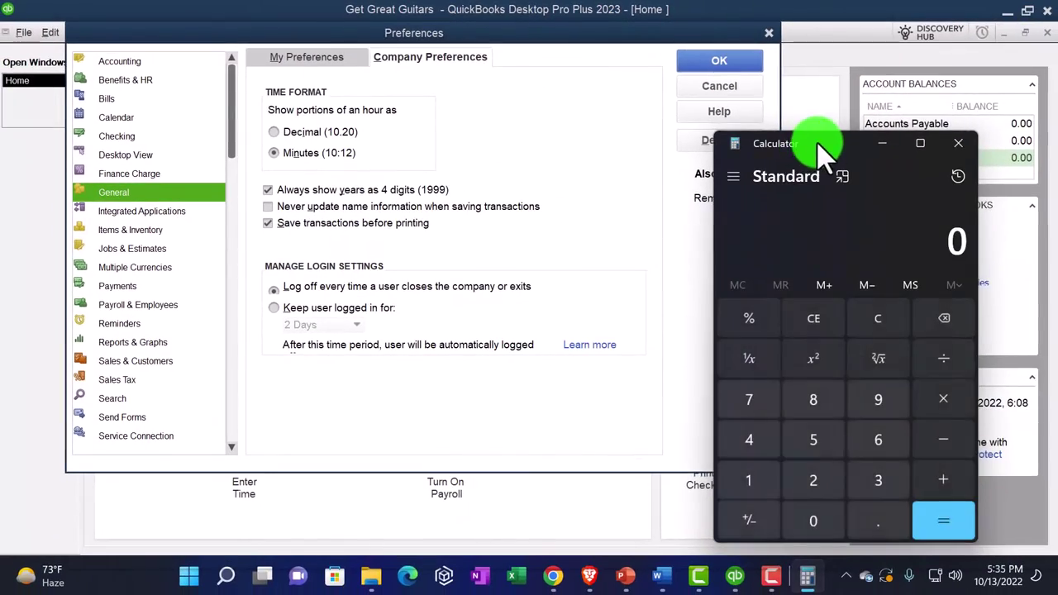
pyautogui.moveTo(959, 175); pyautogui.dragTo(831, 97)
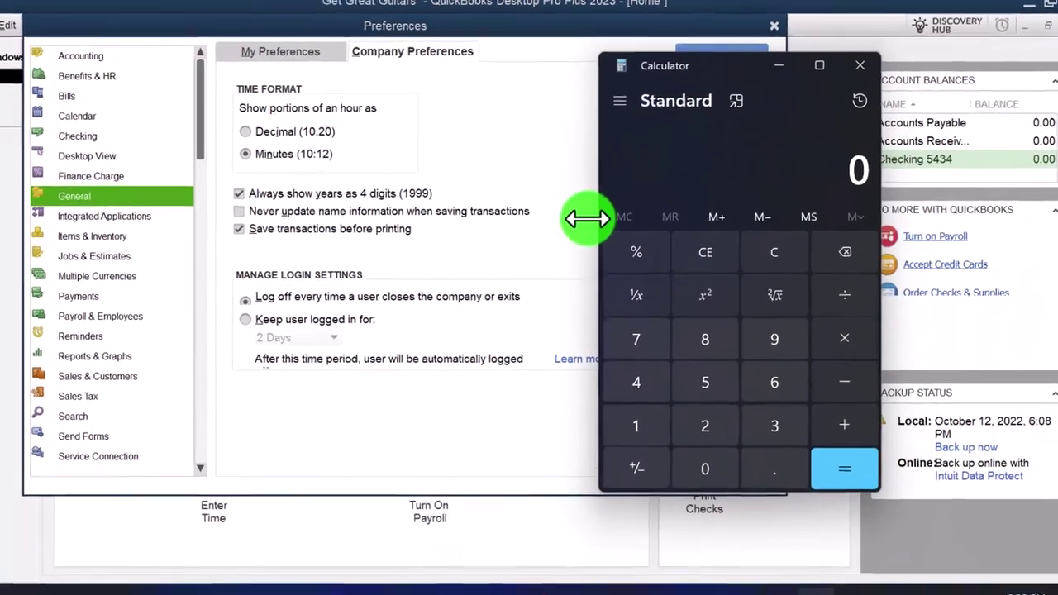
pyautogui.write('12')
pyautogui.write('/60')
pyautogui.press('Return')
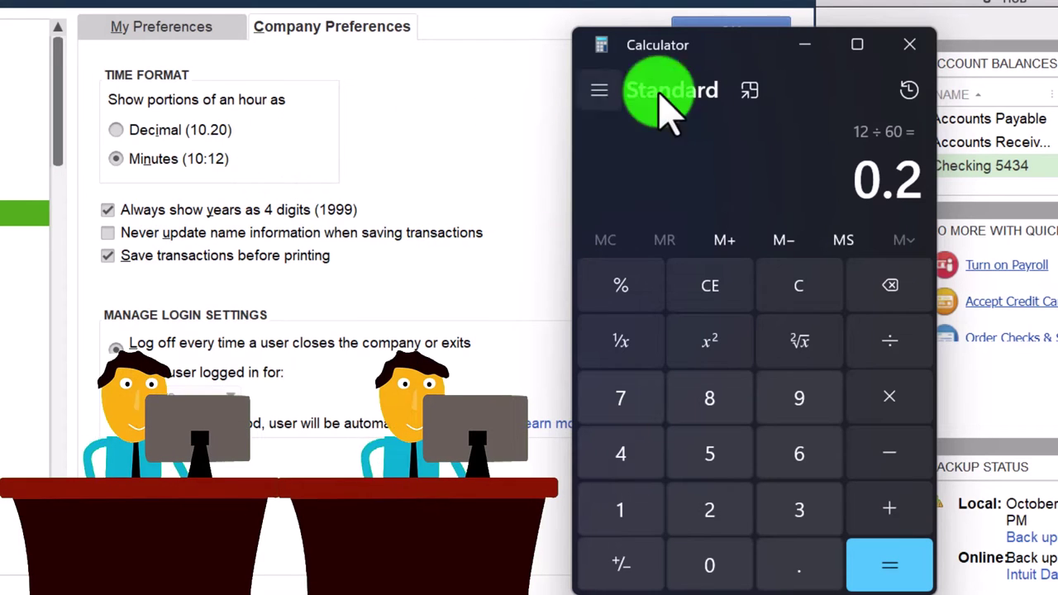
pyautogui.click(805, 45)
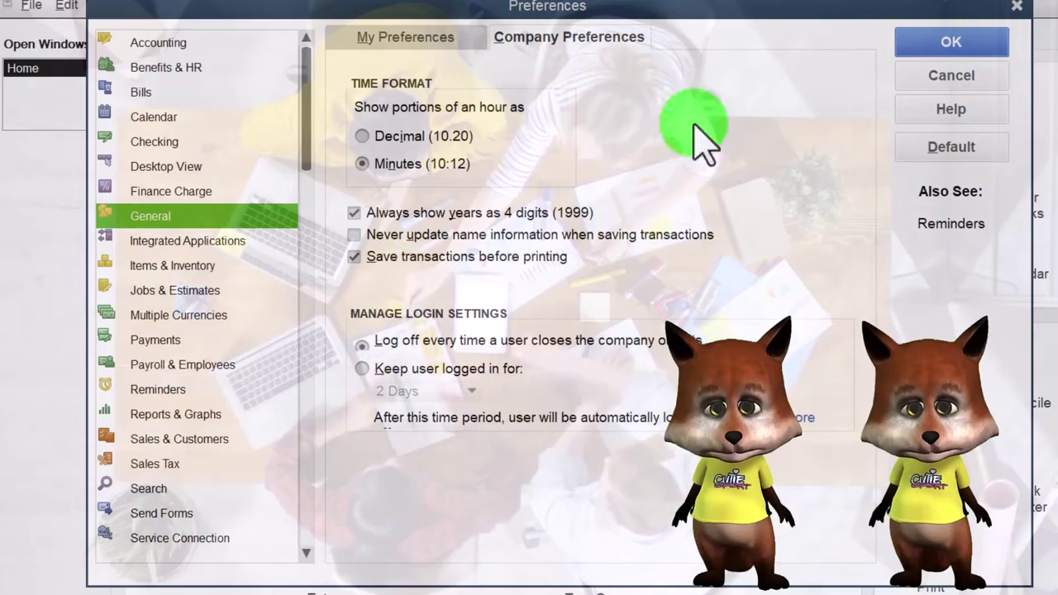
# Close the preferences, open a new invoice from the Home page to examine its fields, and close the invoice
pyautogui.click(913, 54)
pyautogui.click(286, 379)
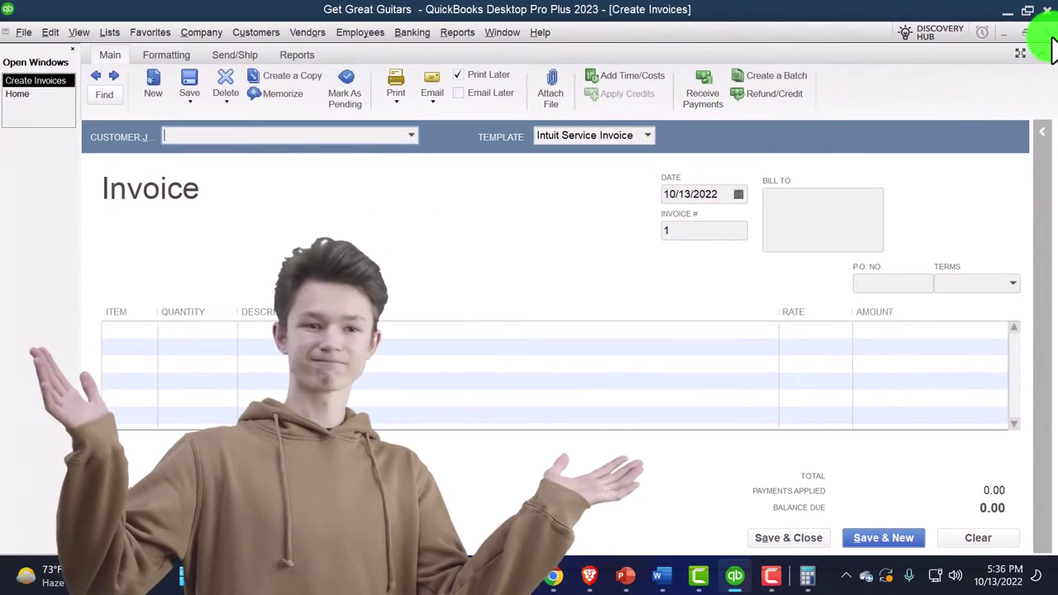
pyautogui.click(1026, 32)
pyautogui.click(986, 53)
# Reopen the General company preferences to check the time format, name update, printing, and login options
pyautogui.click(50, 32)
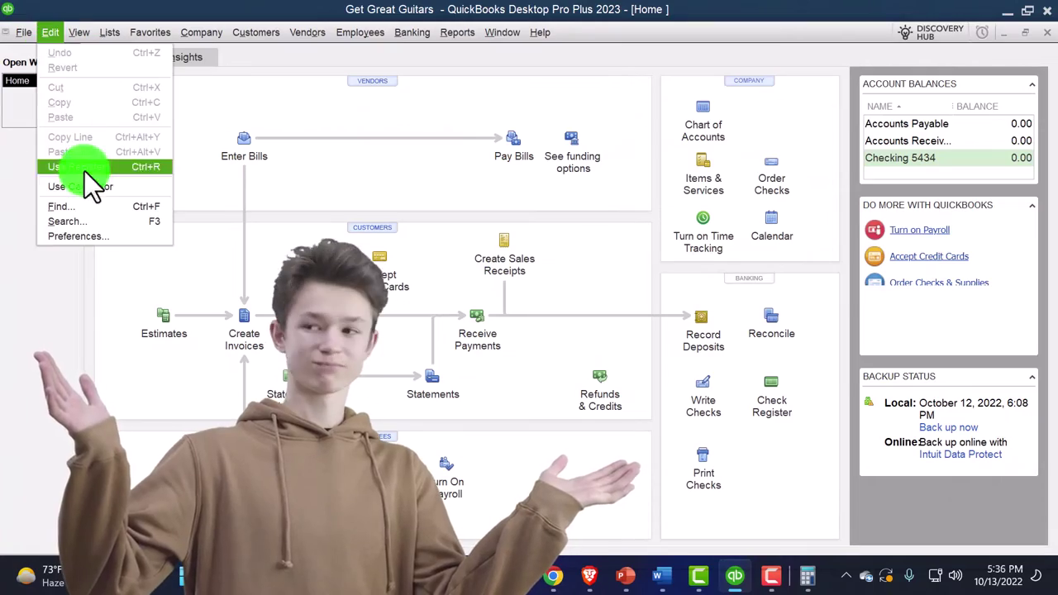
pyautogui.click(90, 234)
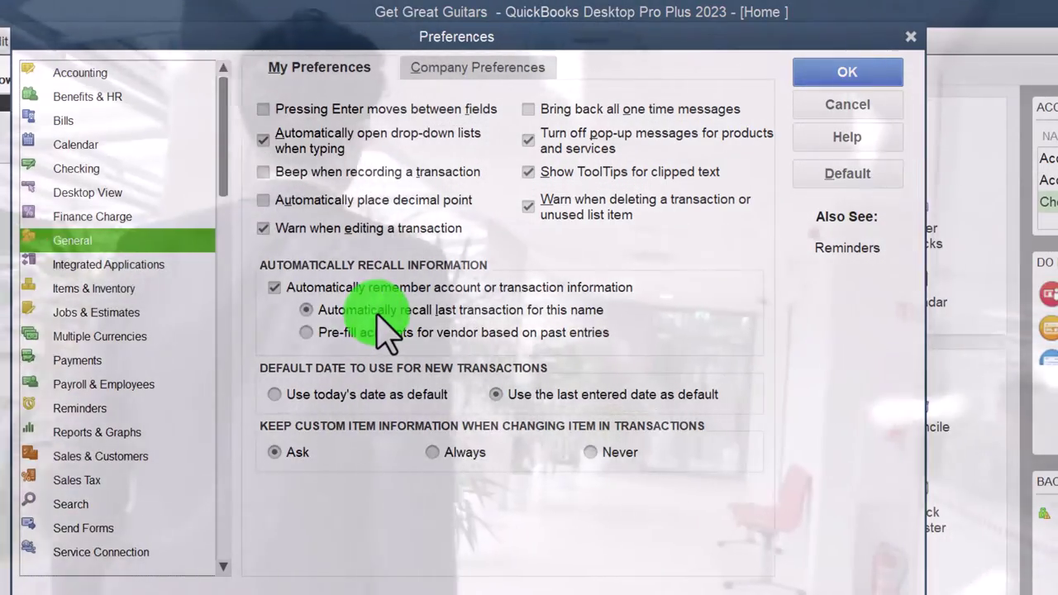
pyautogui.click(460, 68)
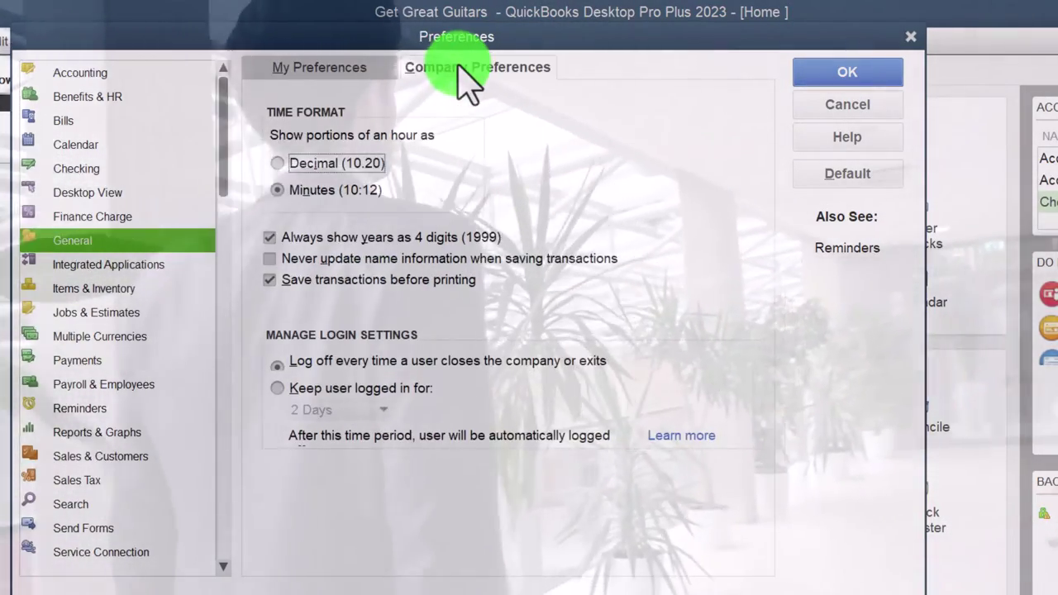